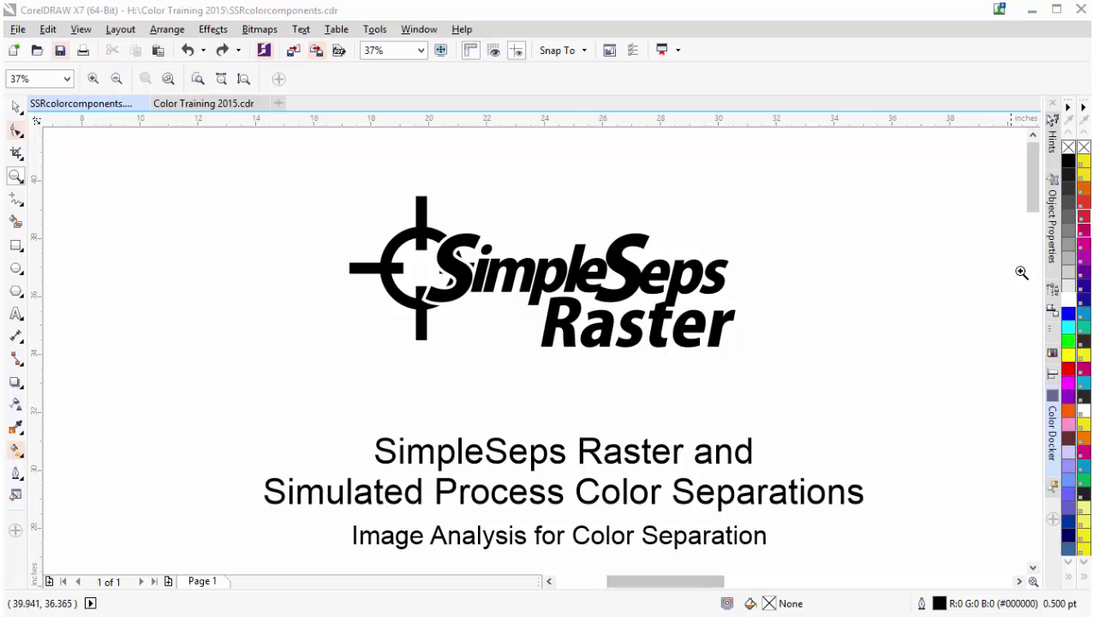
Pull the black label layer and the cyan component off the 3-hue color wheel, and undo both moves
left_click_drag(1037, 195, 1027, 258)
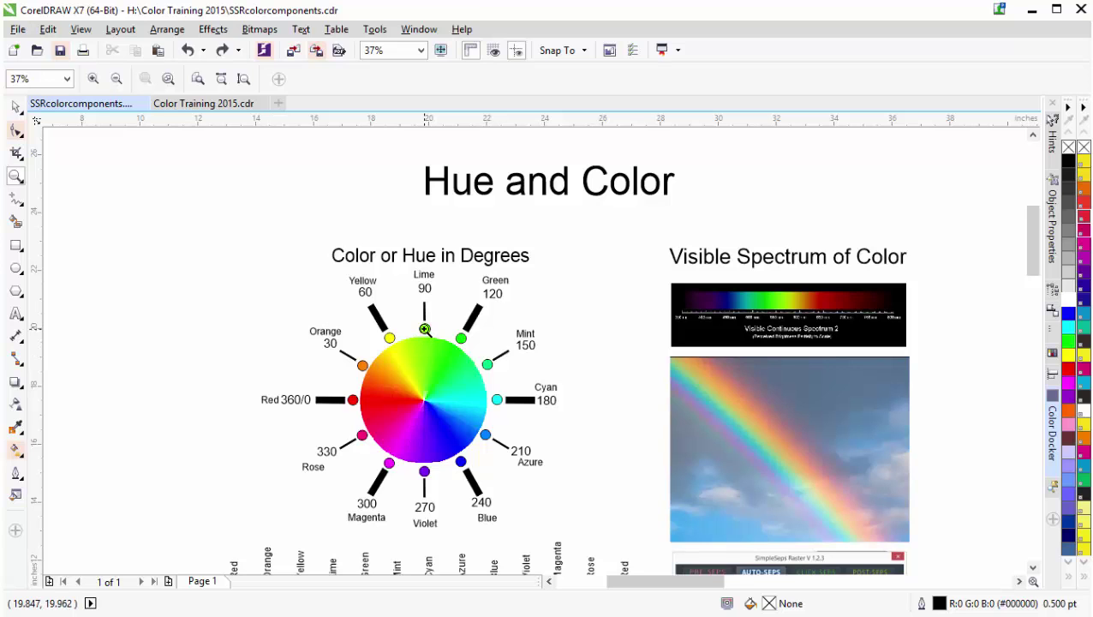
left_click_drag(1032, 239, 1031, 281)
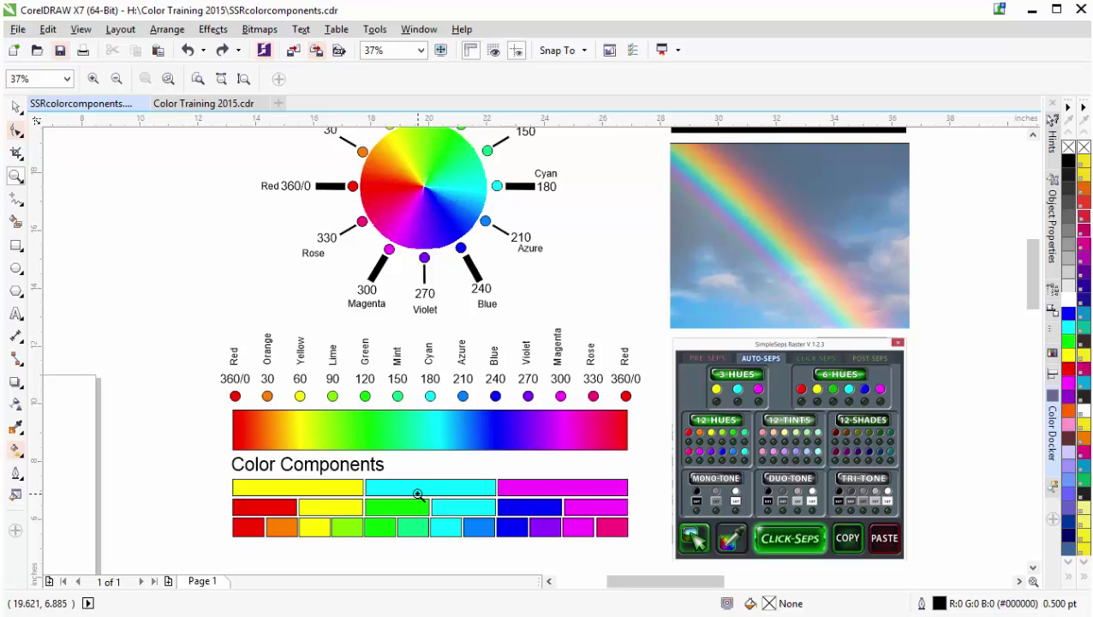
mouse_move(1028, 275)
left_mouse_down()
mouse_move(1027, 438)
mouse_move(1024, 422)
left_mouse_up()
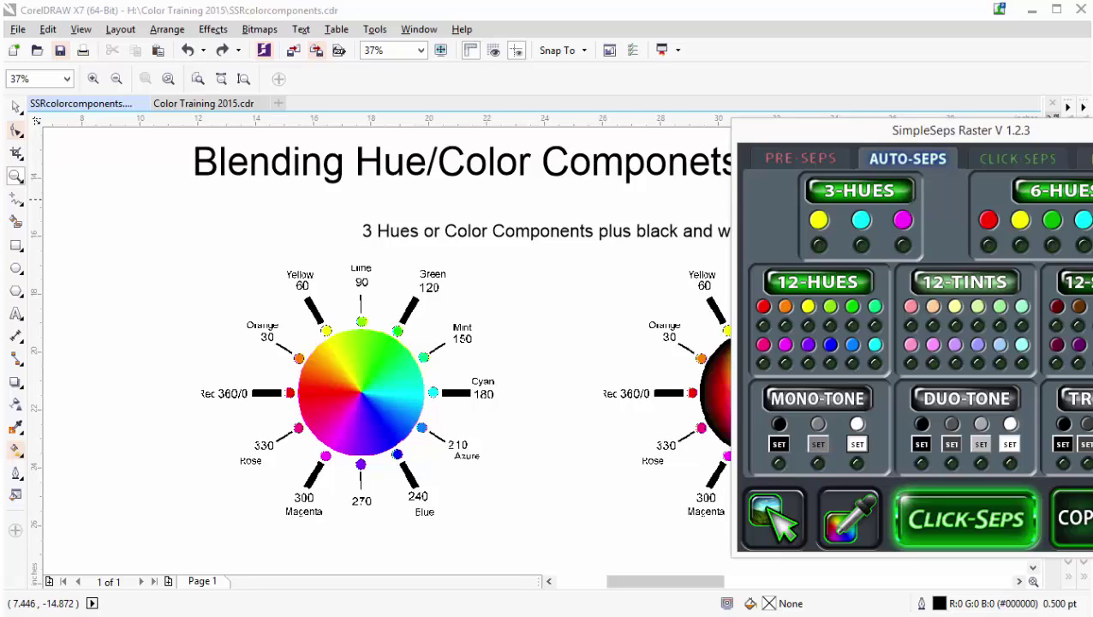
left_click(15, 129)
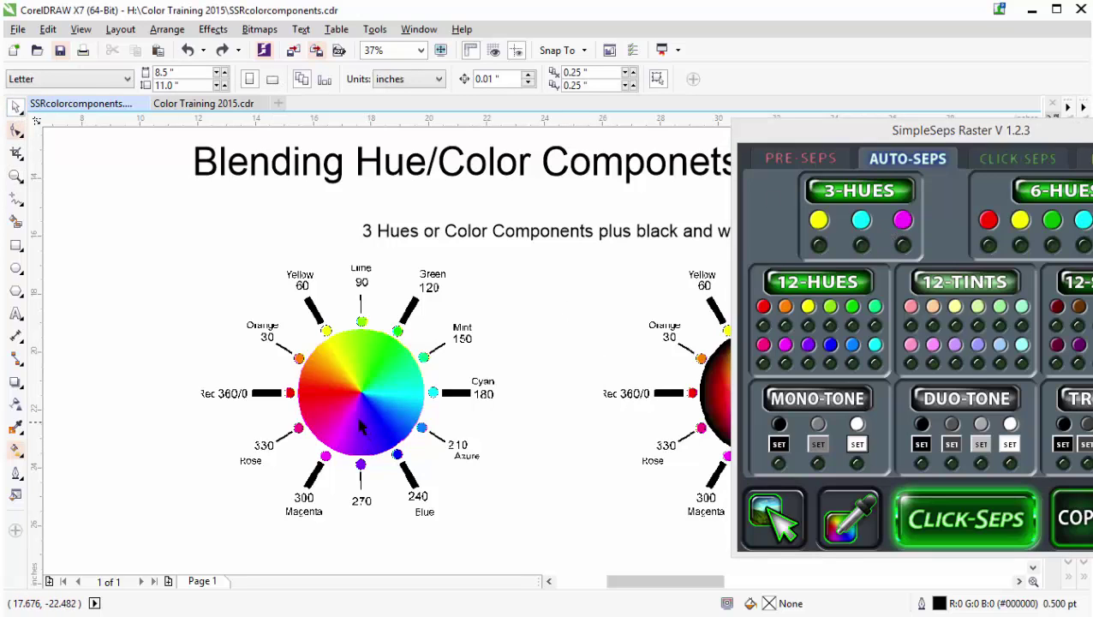
left_click(358, 341)
left_click_drag(358, 382, 125, 382)
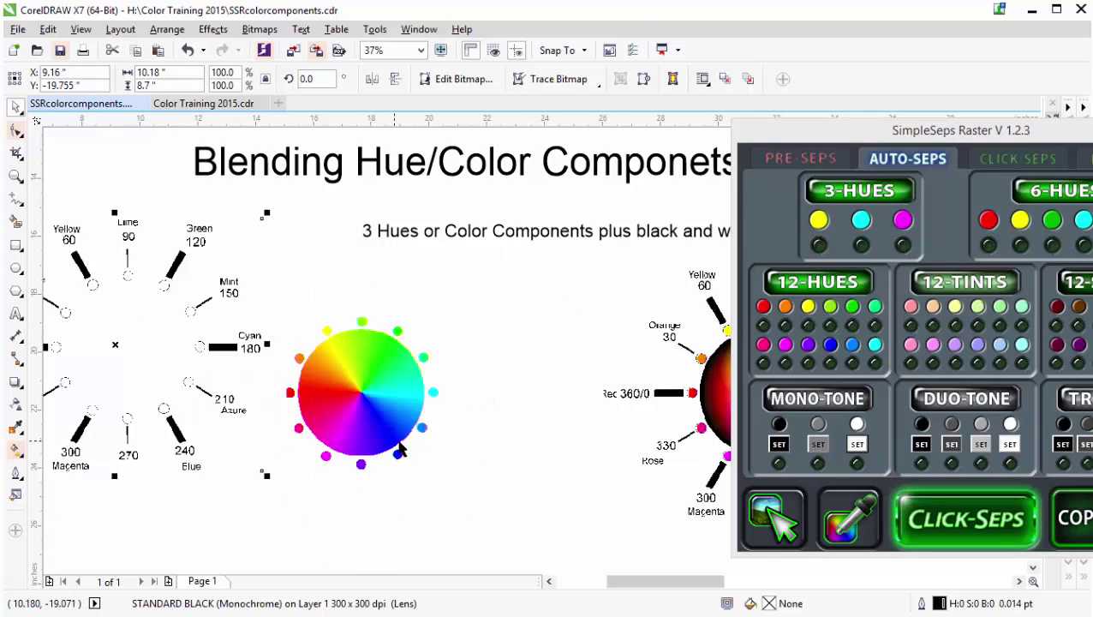
mouse_move(390, 406)
left_mouse_down()
mouse_move(402, 420)
mouse_move(514, 384)
left_mouse_up()
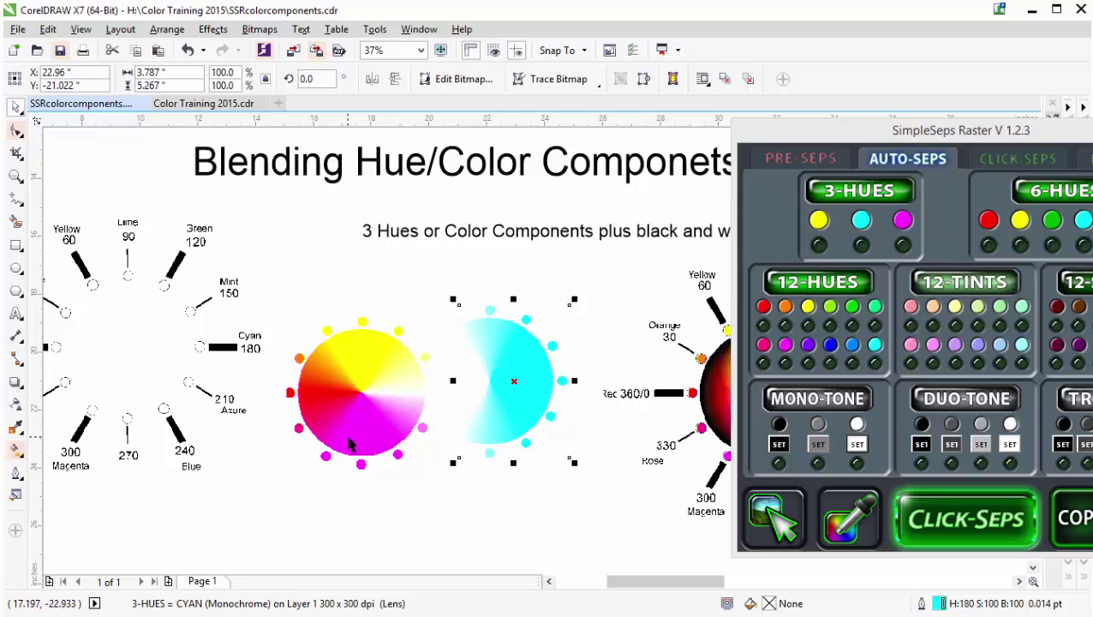
key("ctrl+z")
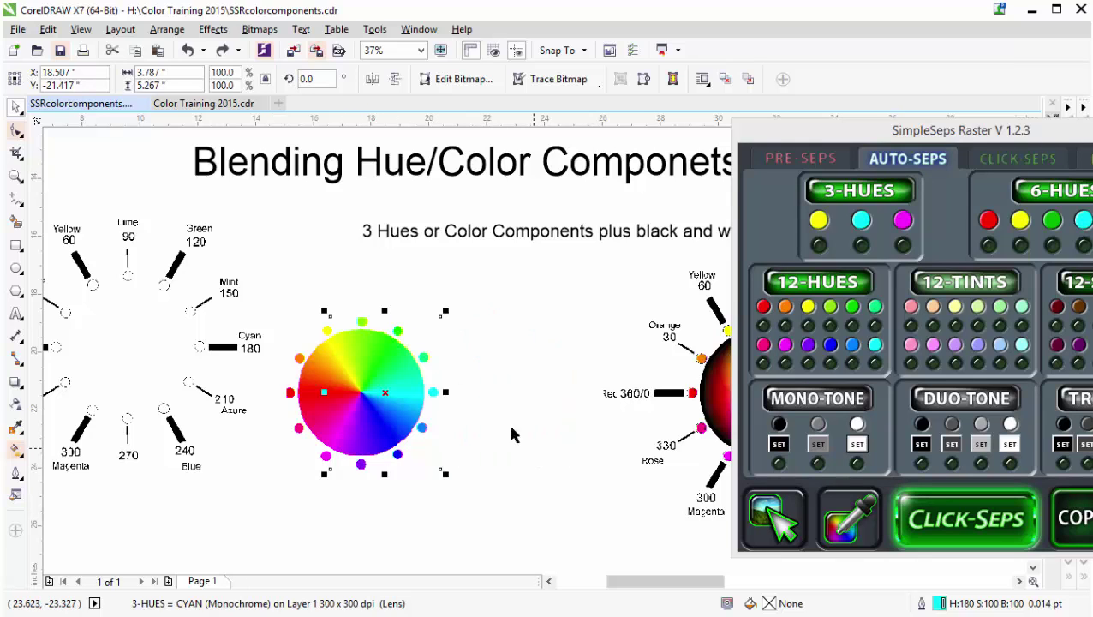
key("ctrl+z")
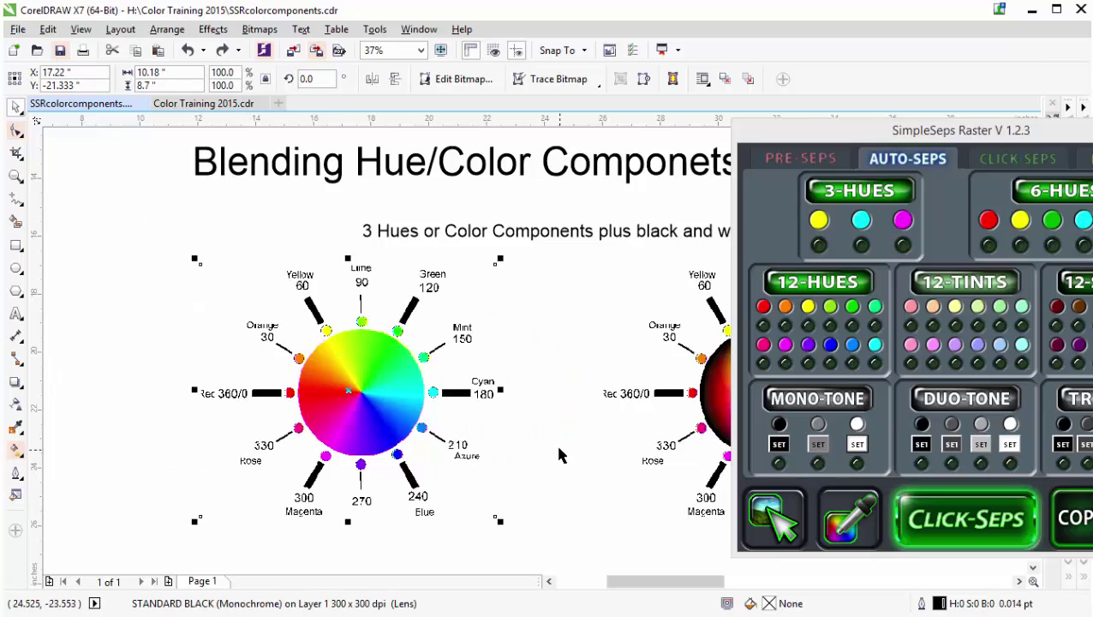
Pull the black label layer, cyan and green components off the 6-hue wheel, and undo the green and cyan moves
scroll(505, 441, "down", 2)
scroll(535, 358, "up", 1)
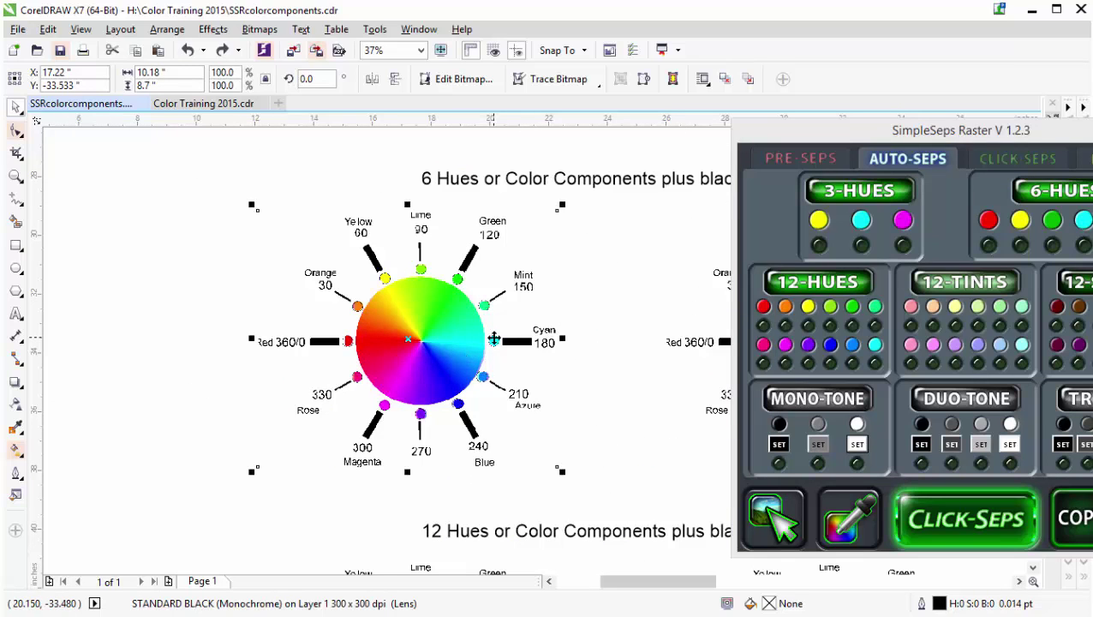
left_click_drag(479, 348, 185, 278)
left_click_drag(438, 313, 568, 358)
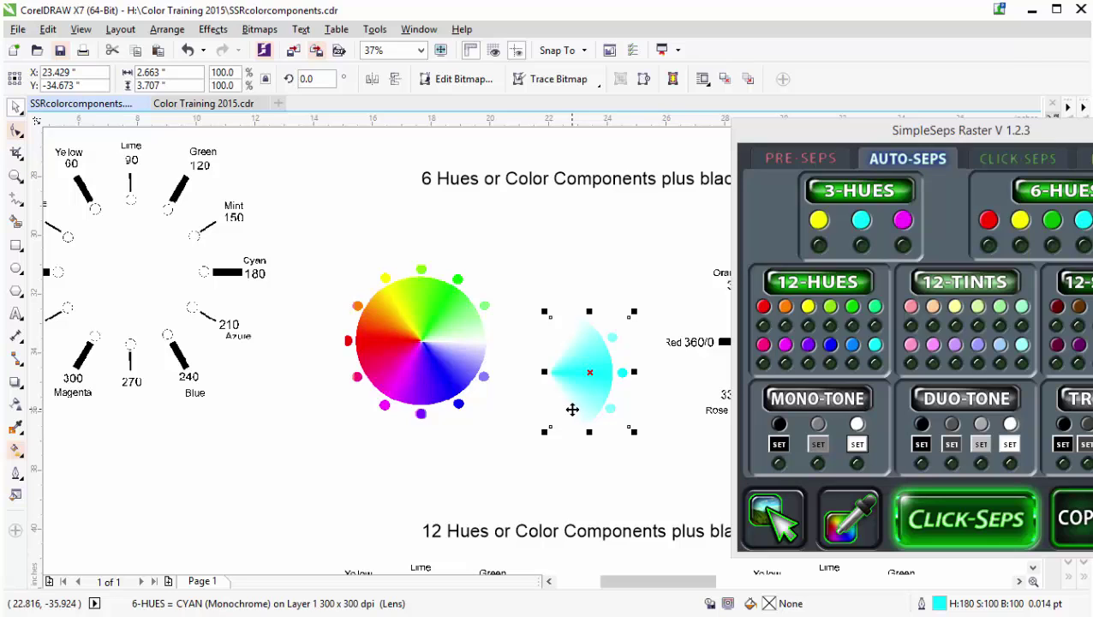
left_click(463, 298)
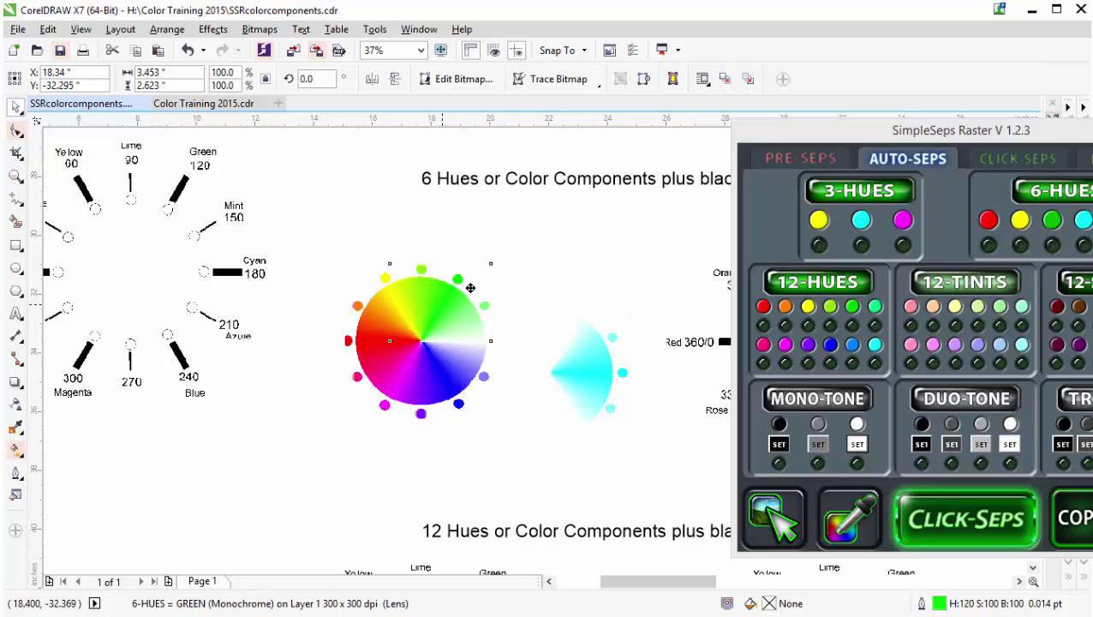
left_click_drag(469, 287, 526, 212)
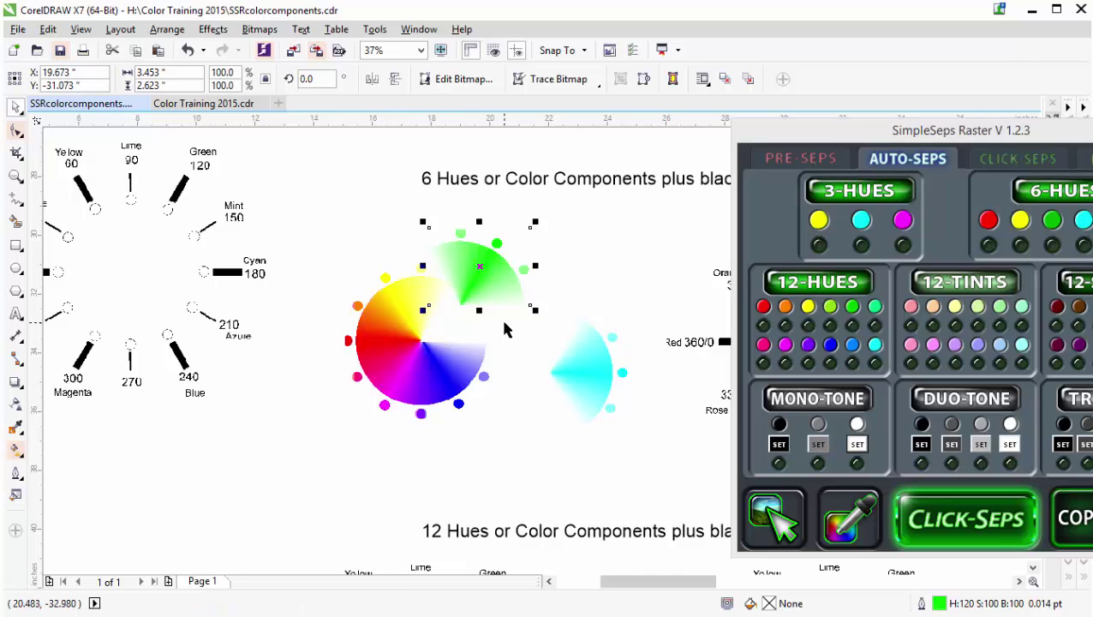
key("ctrl+z")
key("ctrl+z")
Separate the 3-hue wheel's black and cyan layers again, and undo those moves plus the 6-hue wheel's black layer move
scroll(529, 347, "down", 1)
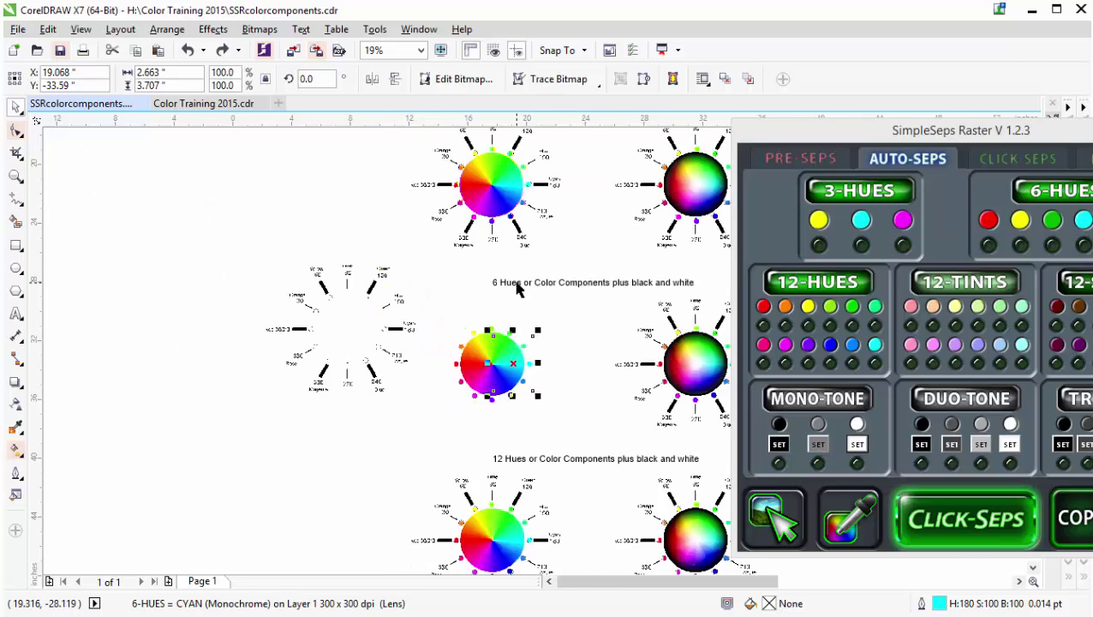
scroll(518, 287, "up", 1)
scroll(512, 292, "down", 1)
left_click_drag(525, 322, 414, 310)
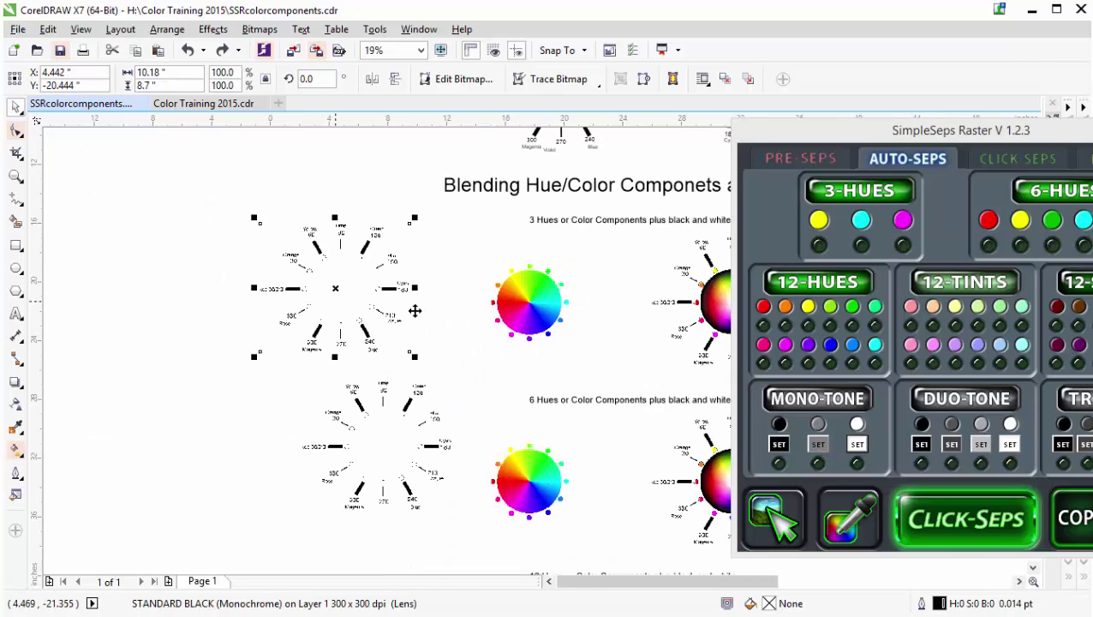
left_click(547, 298)
left_click_drag(547, 298, 613, 333)
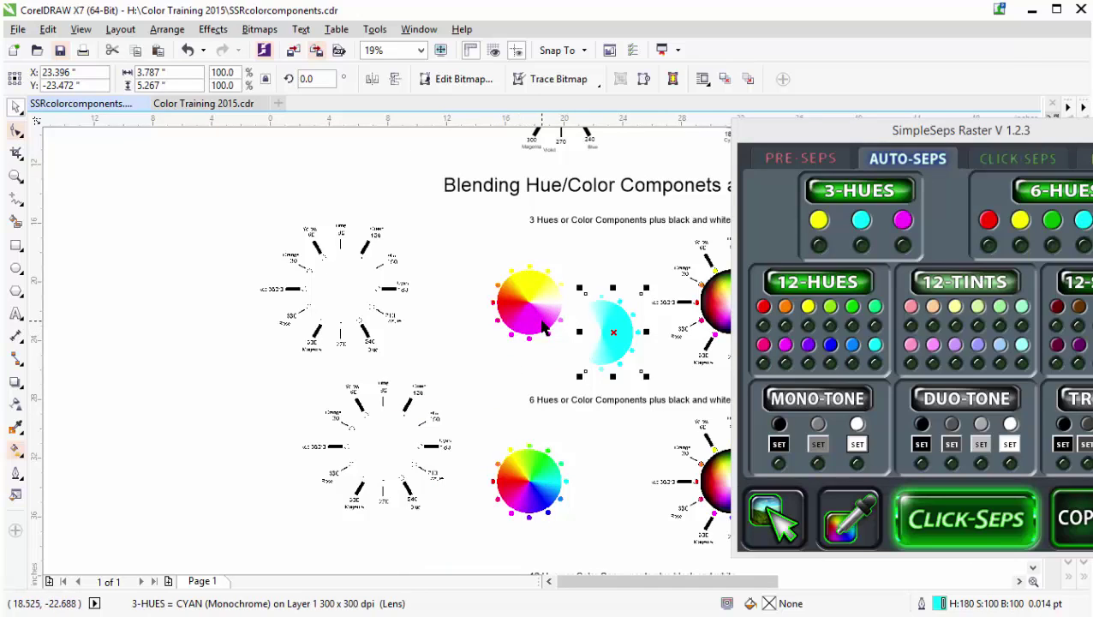
key("ctrl+z")
key("ctrl+z")
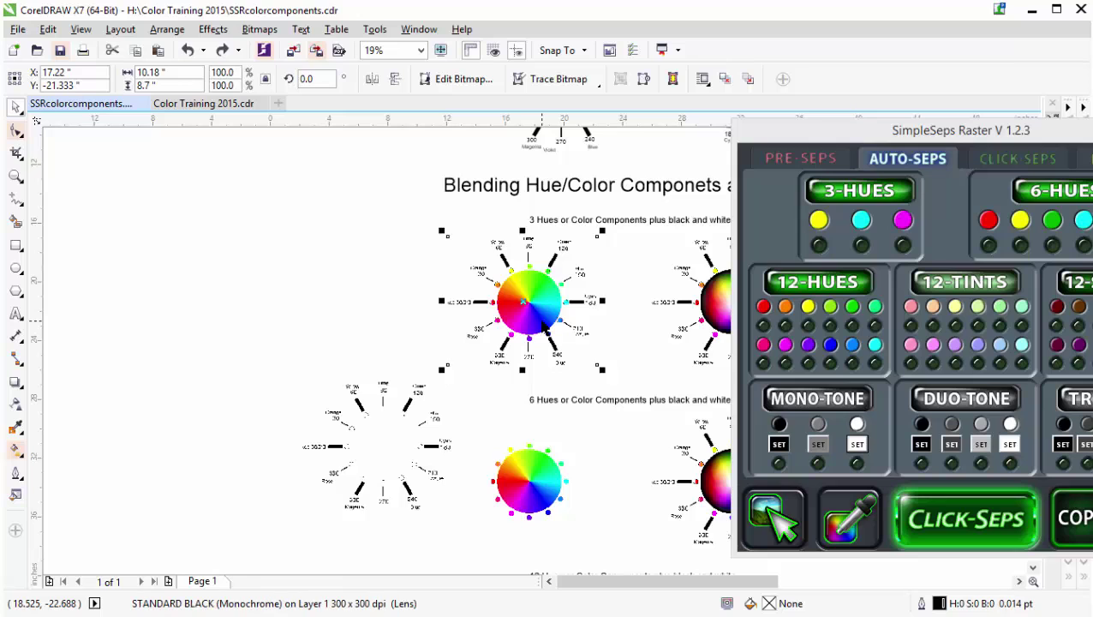
key("ctrl+z")
Spread the black label layer and the violet, blue, azure, cyan, mint and green components away from the 12-hue wheel
scroll(512, 197, "down", 1)
scroll(524, 364, "up", 1)
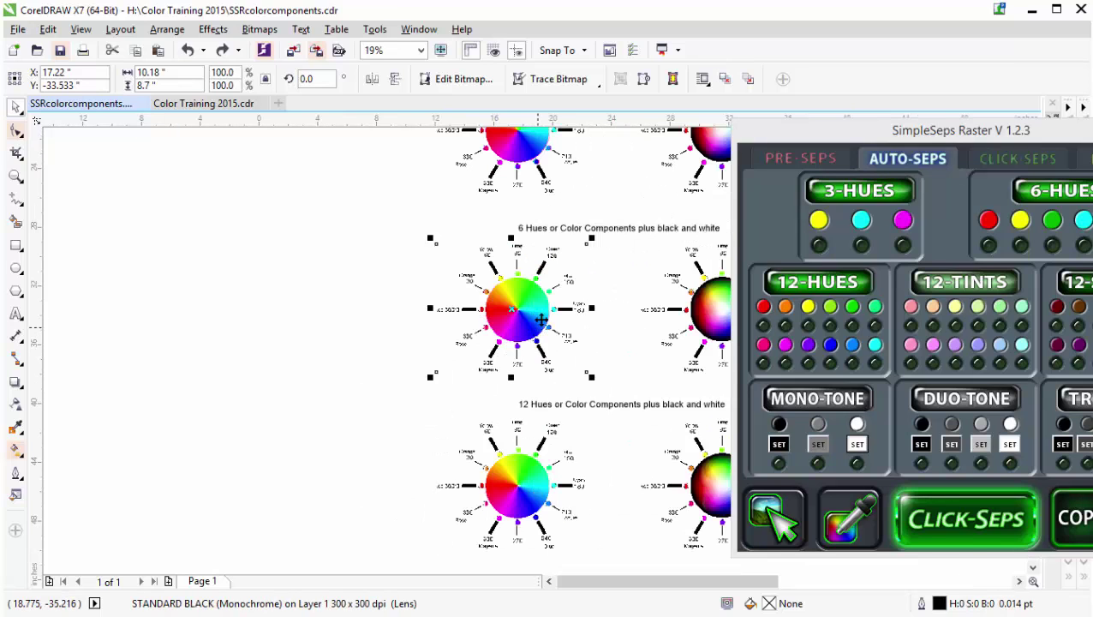
left_click(533, 481)
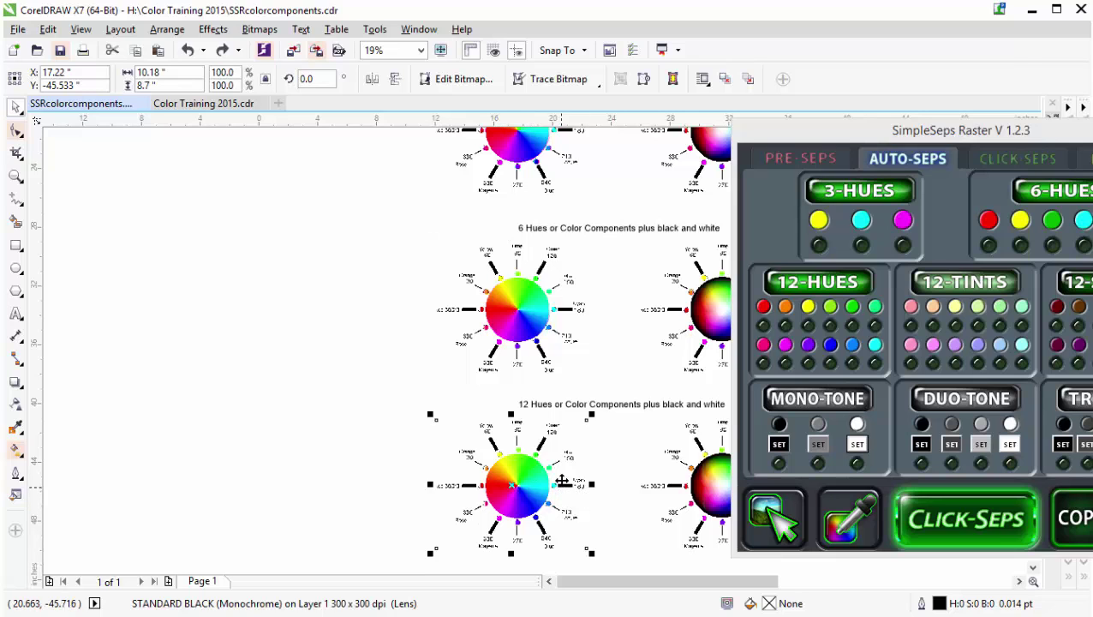
left_click_drag(507, 483, 364, 447)
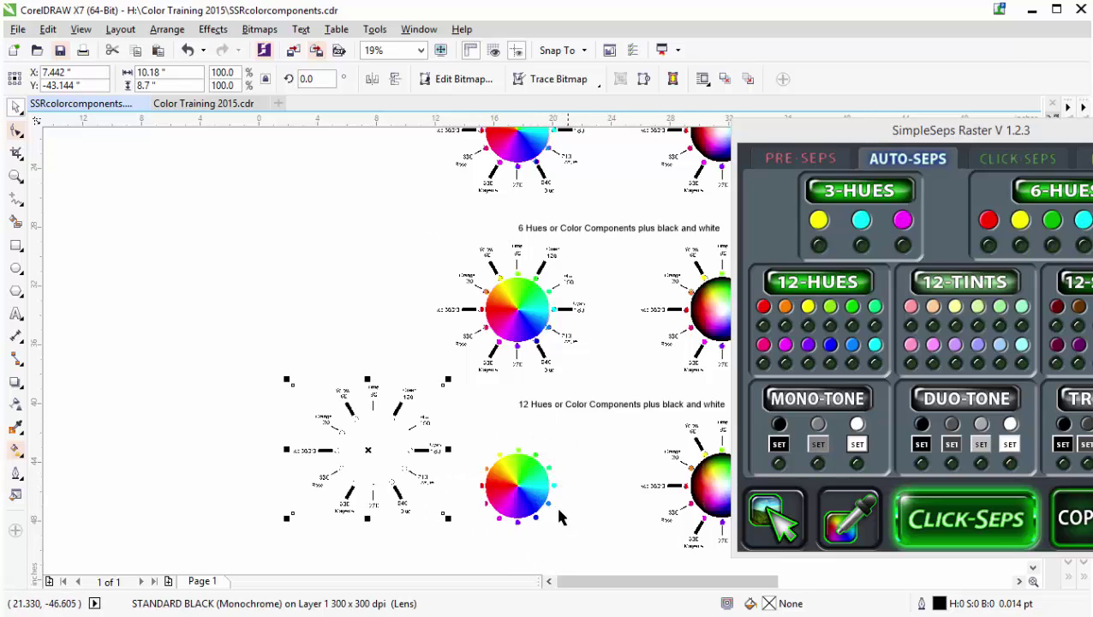
scroll(541, 498, "up", 1)
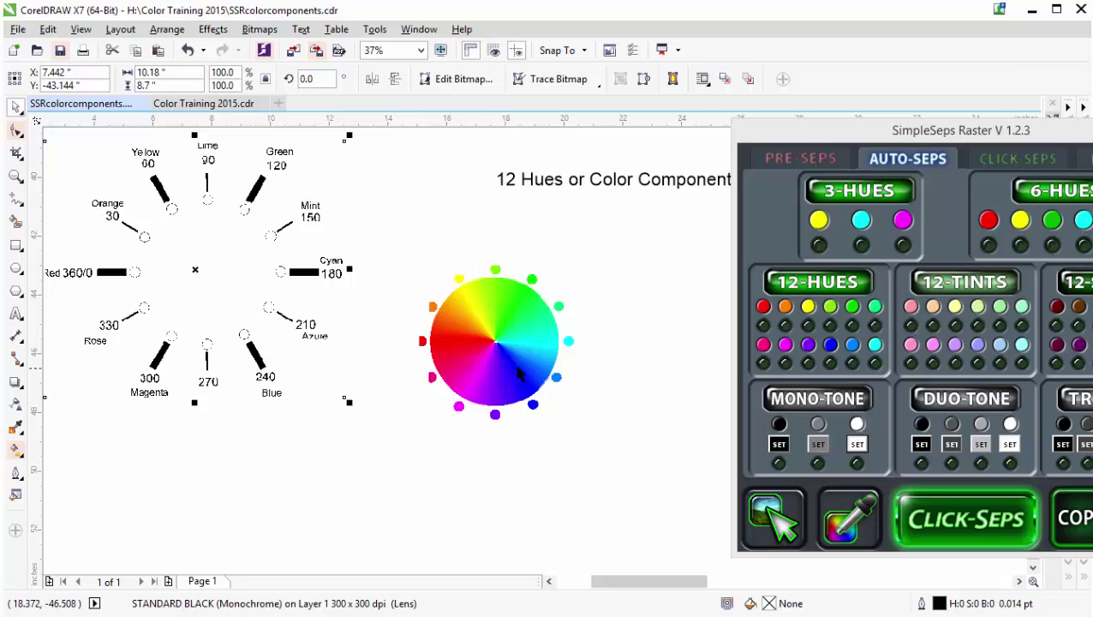
left_click_drag(519, 377, 614, 446)
left_click_drag(535, 366, 639, 368)
left_click_drag(537, 356, 622, 253)
left_click_drag(524, 337, 540, 225)
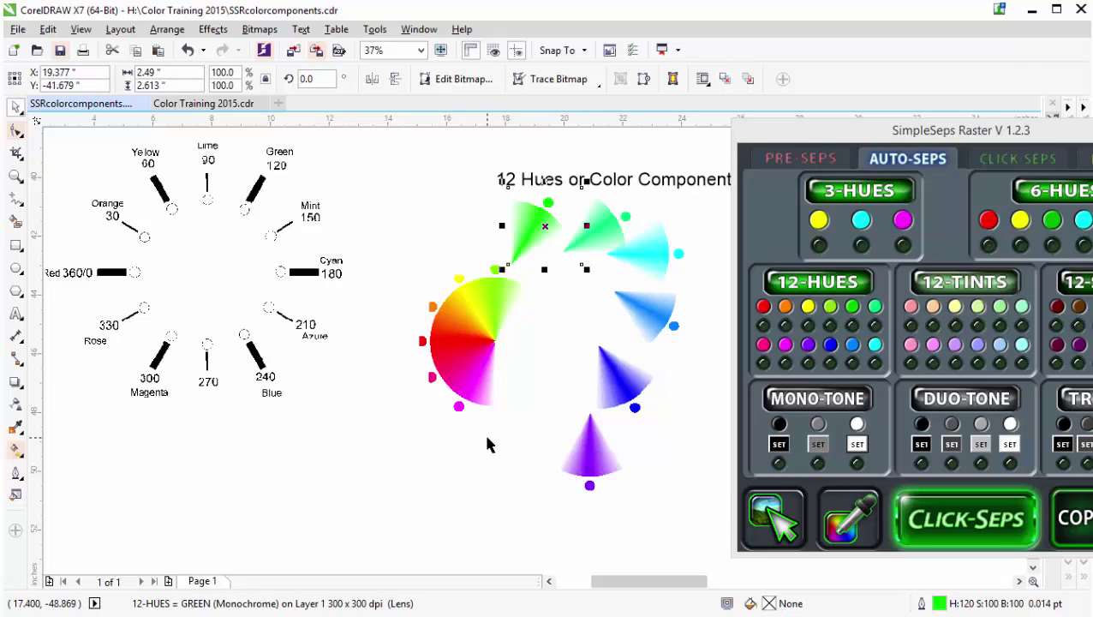
Undo all the component and black label layer moves on the 12-hue wheel
key("ctrl+z")
key("ctrl+z")
key("ctrl+z")
key("ctrl+z")
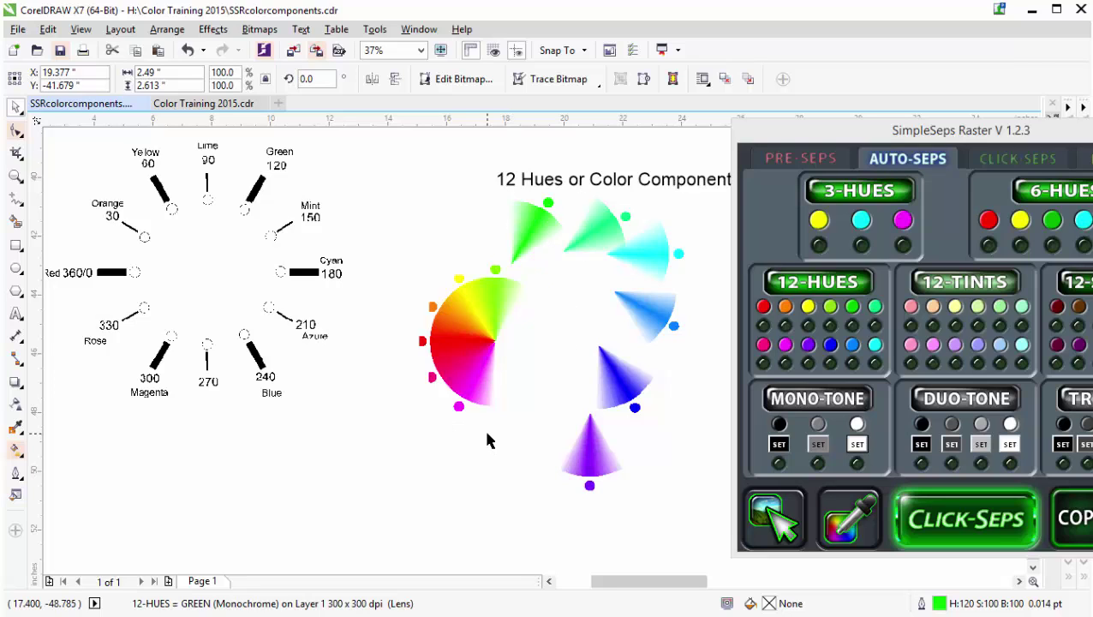
key("ctrl+z")
key("ctrl+z")
key("ctrl+z")
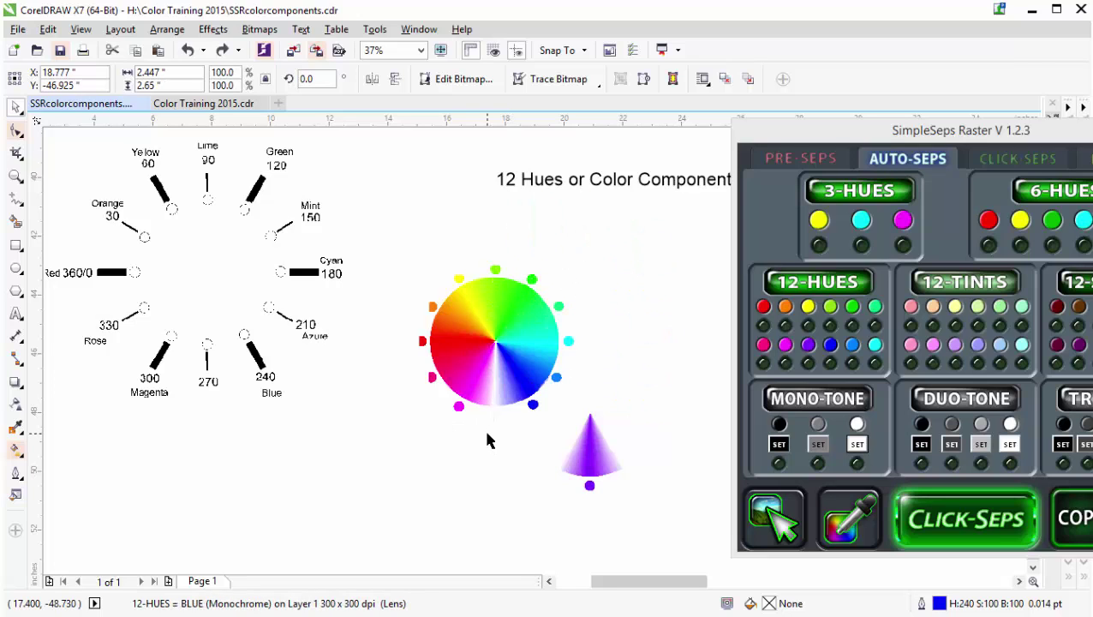
left_click(202, 235)
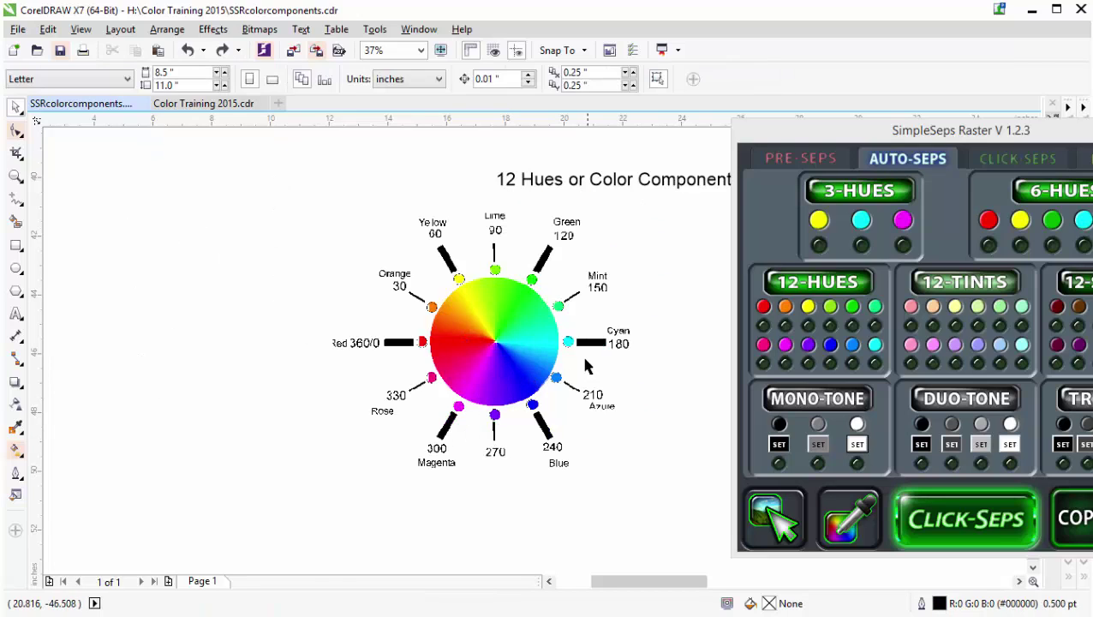
Show the CMYK vs Simulated Process comparison close up, select its CMYK sample and move the SimpleSeps Raster window clear of the heading
scroll(533, 352, "down", 2)
scroll(534, 352, "up", 1)
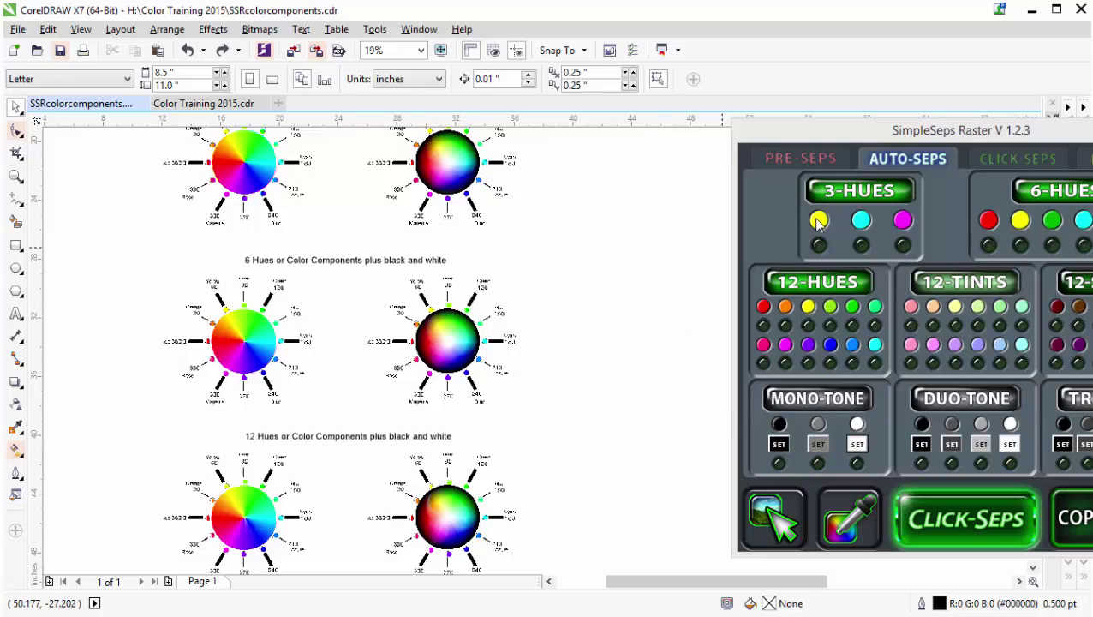
scroll(590, 291, "down", 6)
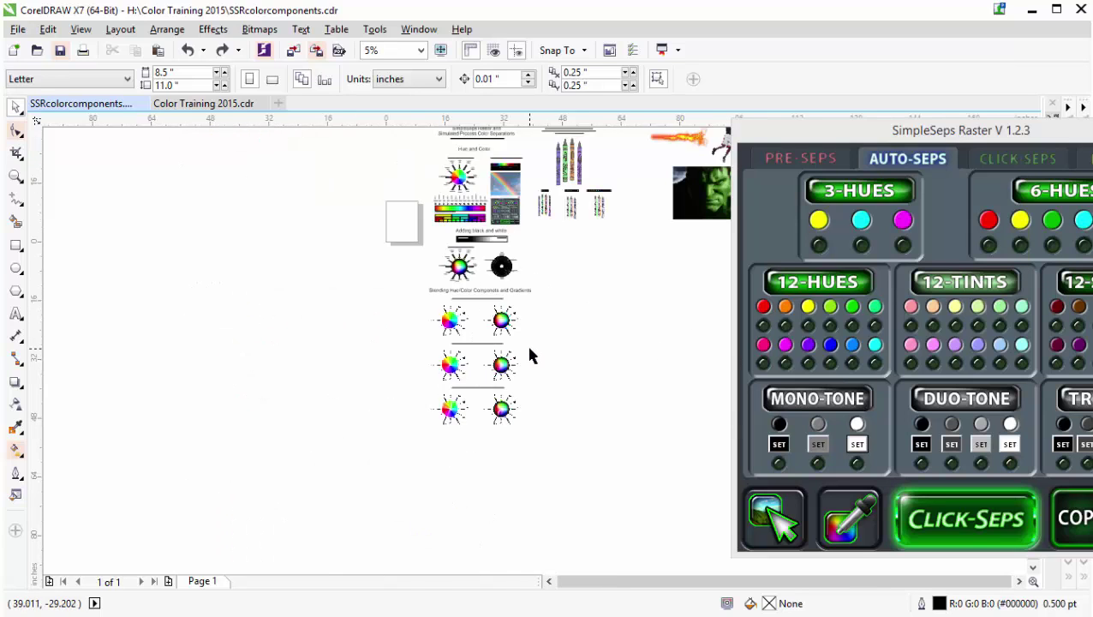
scroll(517, 348, "up", 6)
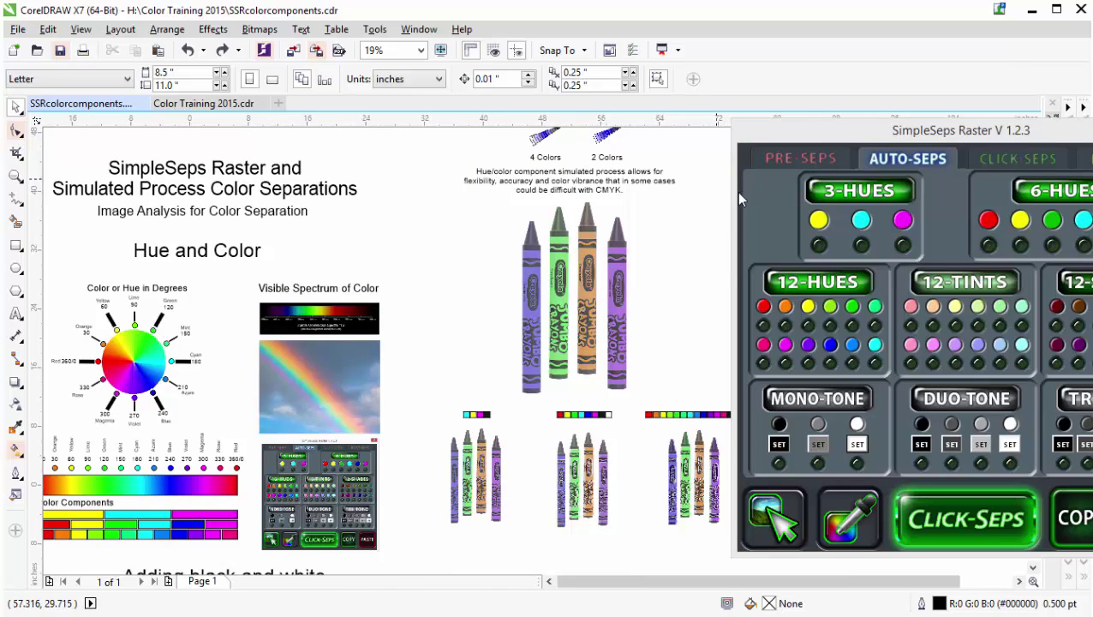
scroll(639, 188, "down", 3)
scroll(639, 188, "up", 3)
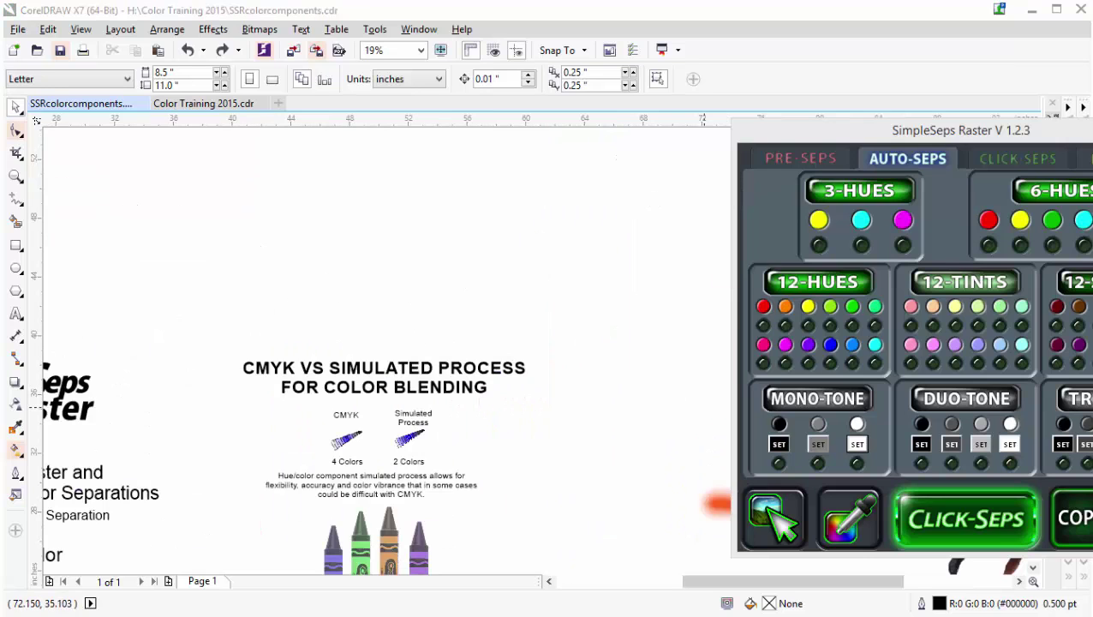
left_click(345, 444)
scroll(257, 552, "up", 2)
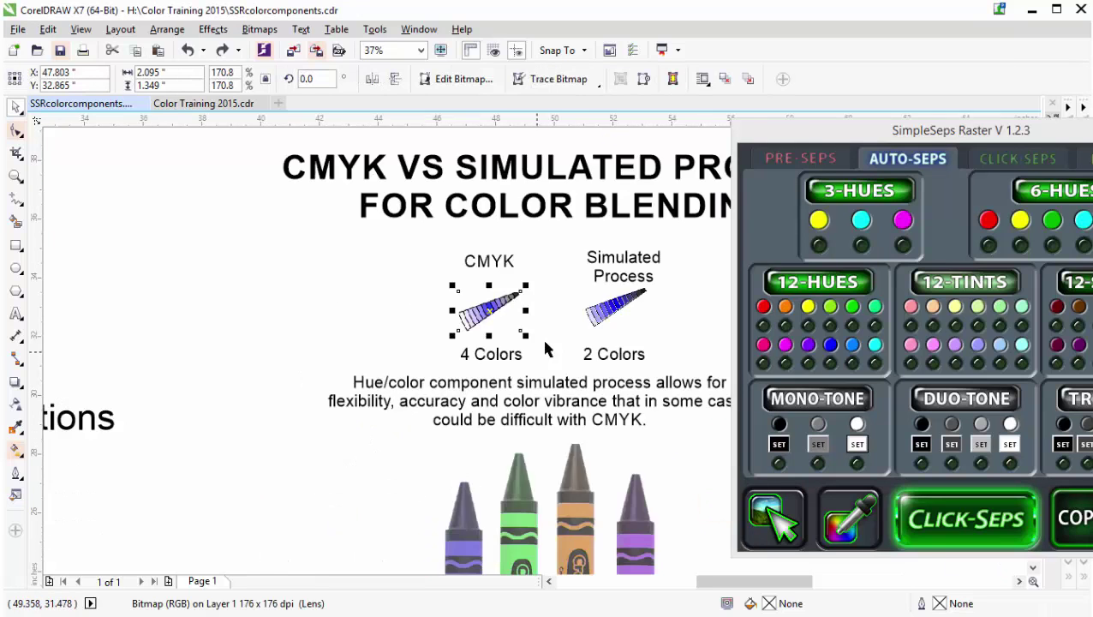
left_click_drag(836, 132, 973, 140)
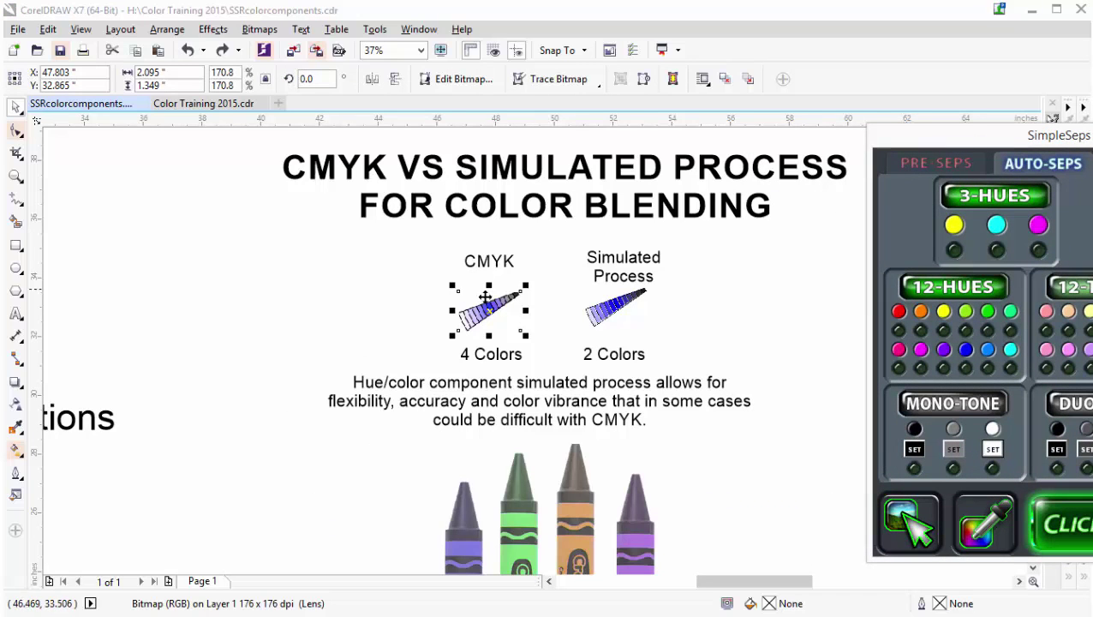
Separate the black, cyan and magenta layers from the yellow one in the CMYK sample, and select each layer
left_click_drag(484, 297, 330, 319)
left_click_drag(485, 315, 416, 291)
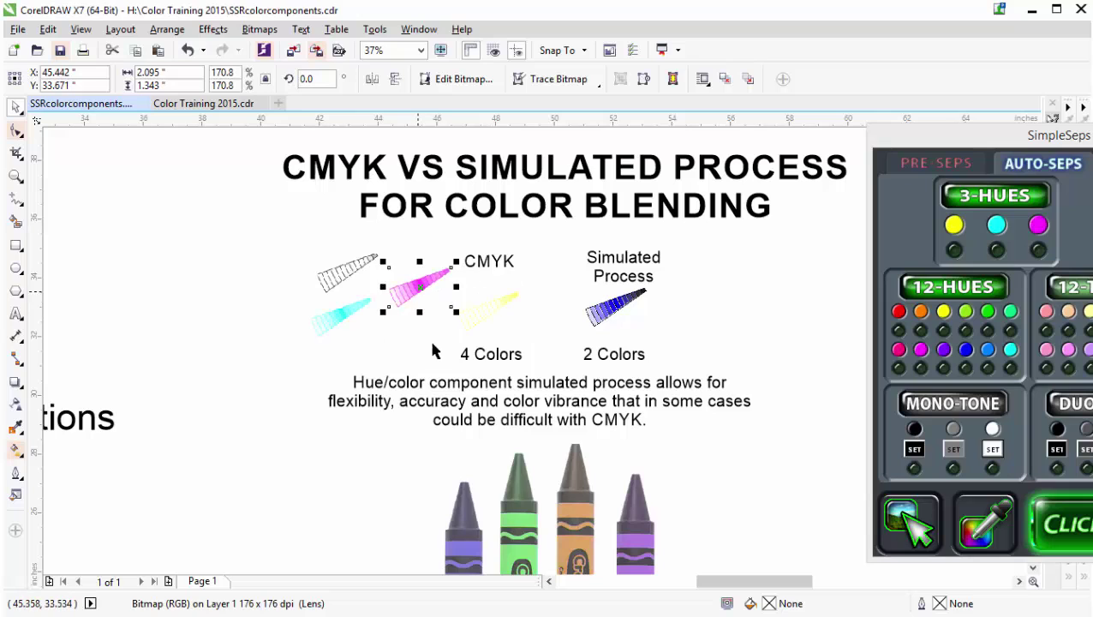
left_click(488, 319)
left_click(403, 296)
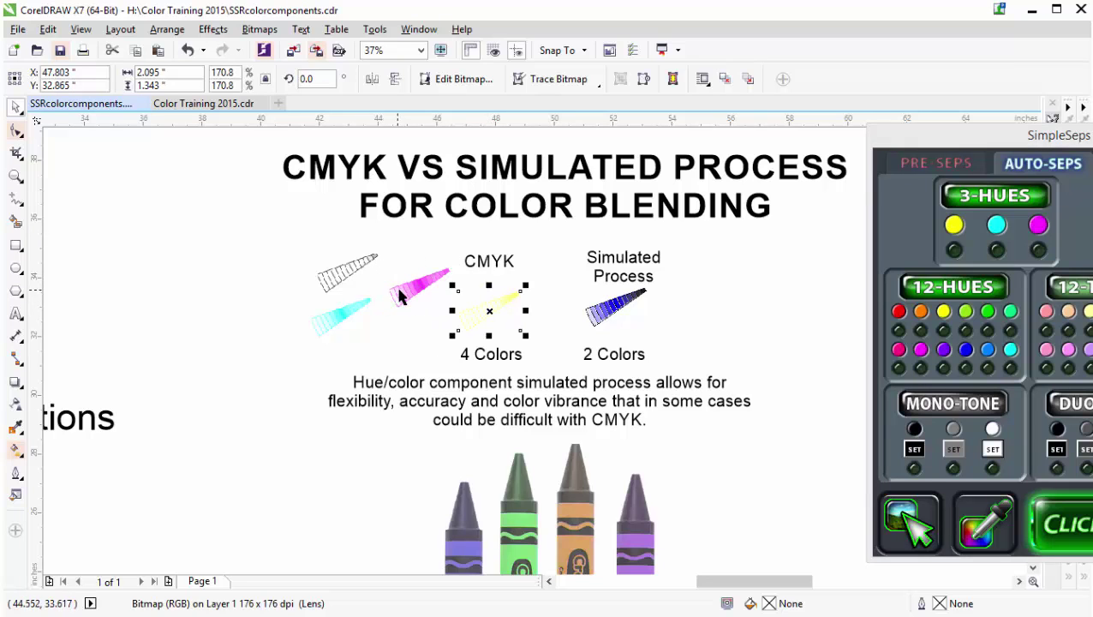
left_click(334, 317)
left_click(336, 282)
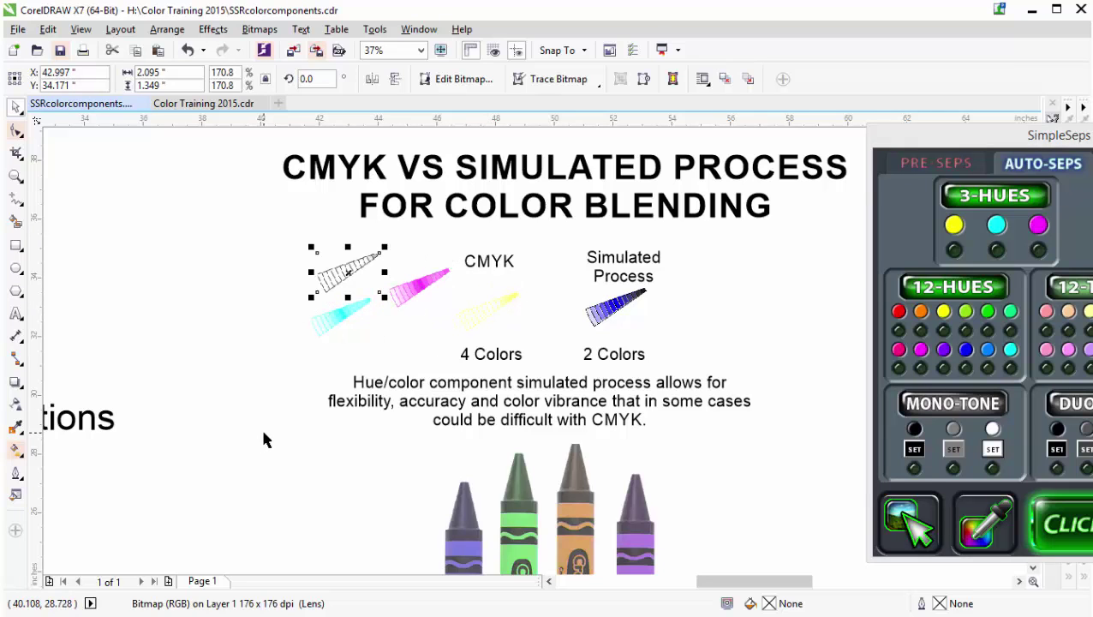
Undo the moves of the CMYK sample's magenta, cyan and black layers
key("ctrl+z")
key("ctrl+z")
key("ctrl+z")
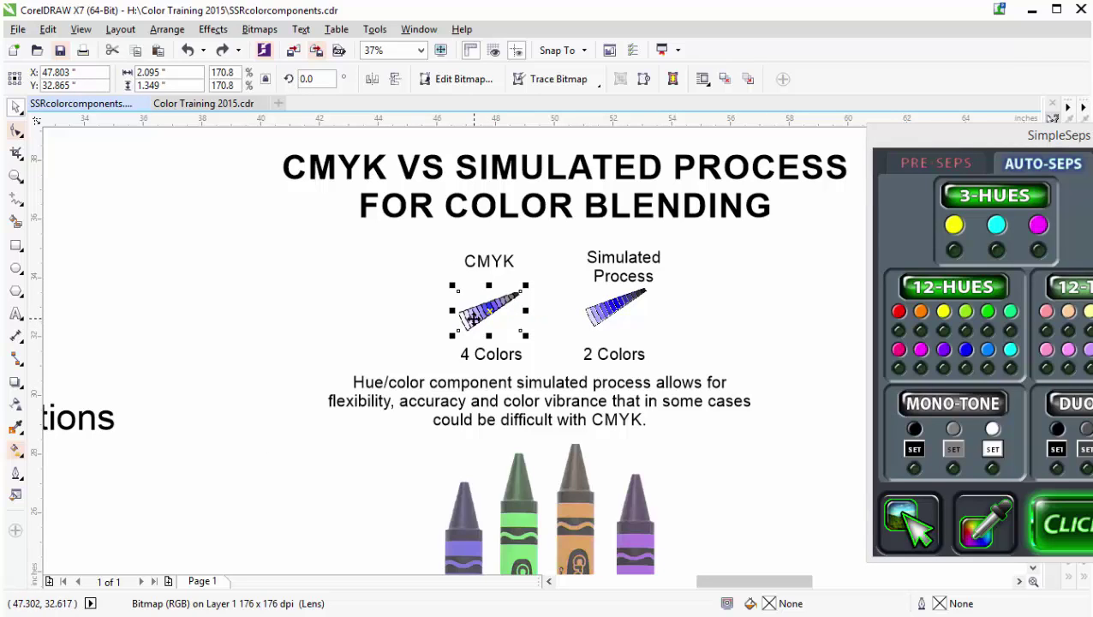
Pull the black layer off the blue layer in the Simulated Process sample
left_click_drag(638, 292, 681, 311)
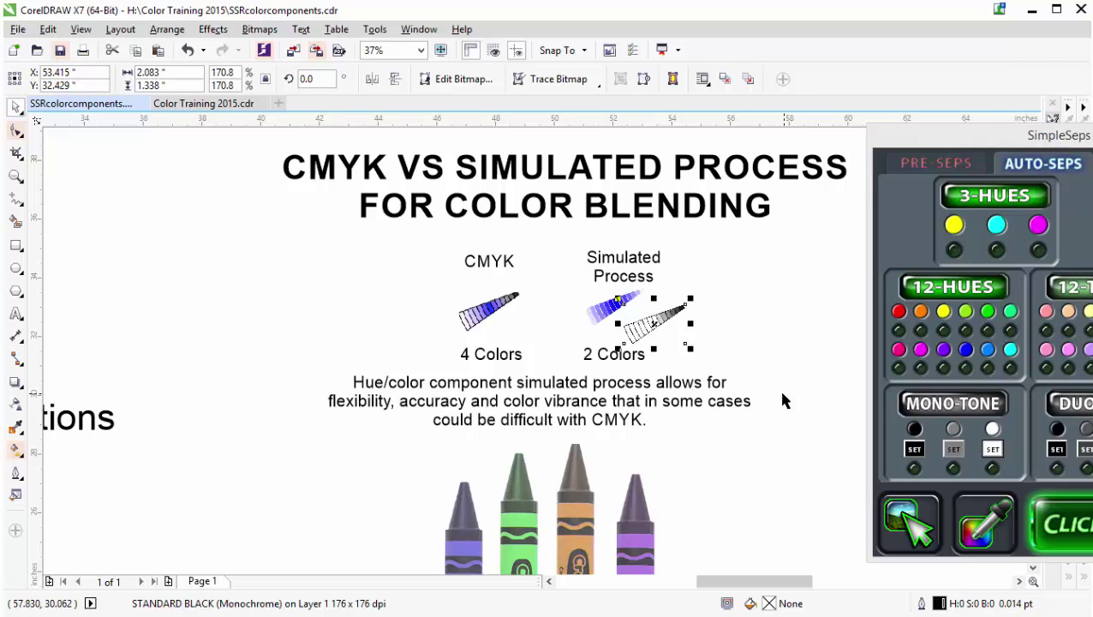
Undo the move of the Simulated Process sample's black layer and clear the selection
key("ctrl+z")
key("Escape")
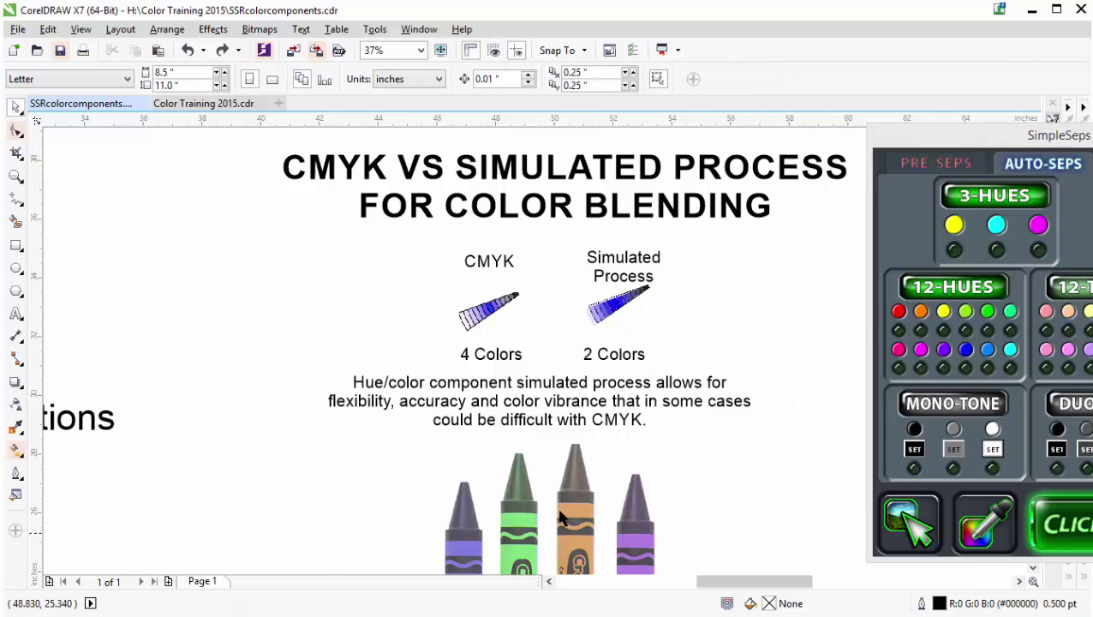
Select the large crayon image below the CMYK comparison and show the small crayon separations beneath it
key("F3")
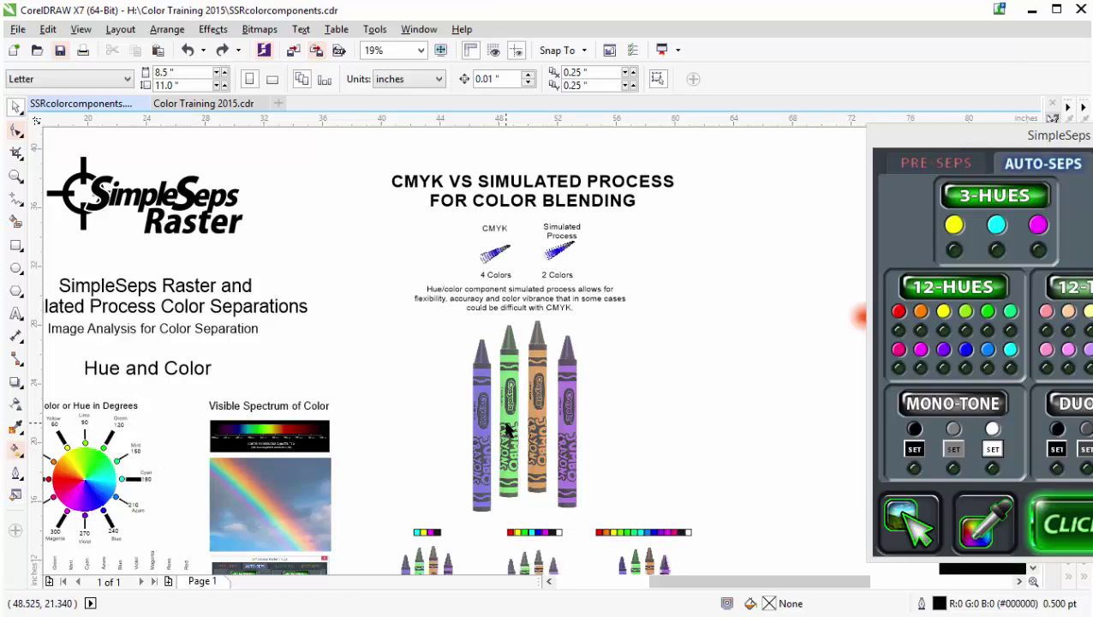
left_click(510, 432)
scroll(581, 482, "down", 2)
scroll(518, 376, "up", 2)
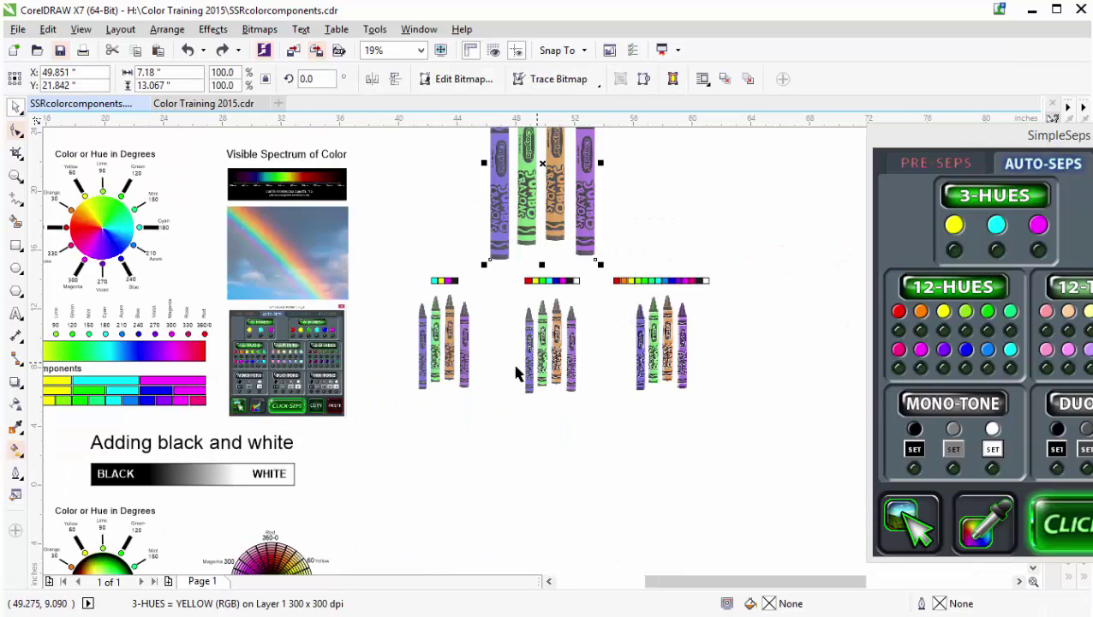
Pull the black, cyan and magenta layers away from the yellow layer of the four-color crayon separation
left_click(441, 349)
scroll(432, 343, "up", 2)
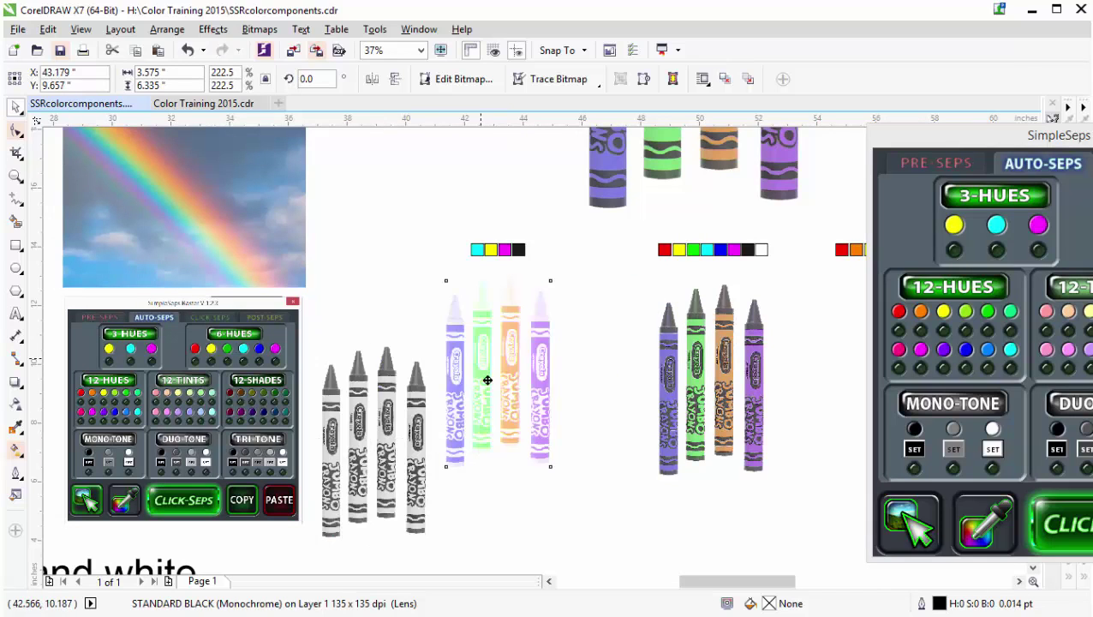
left_click_drag(598, 484, 598, 483)
left_click_drag(507, 361, 487, 538)
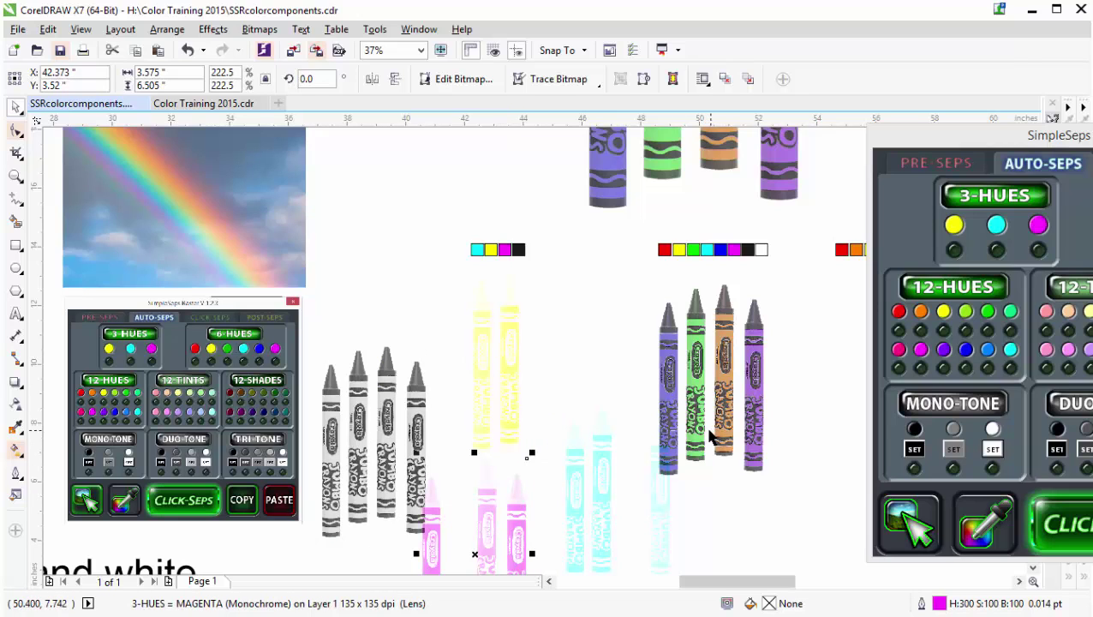
Undo the layer moves in the four-color crayon separation
key("ctrl+z")
key("ctrl+z")
key("ctrl+z")
key("ctrl+z")
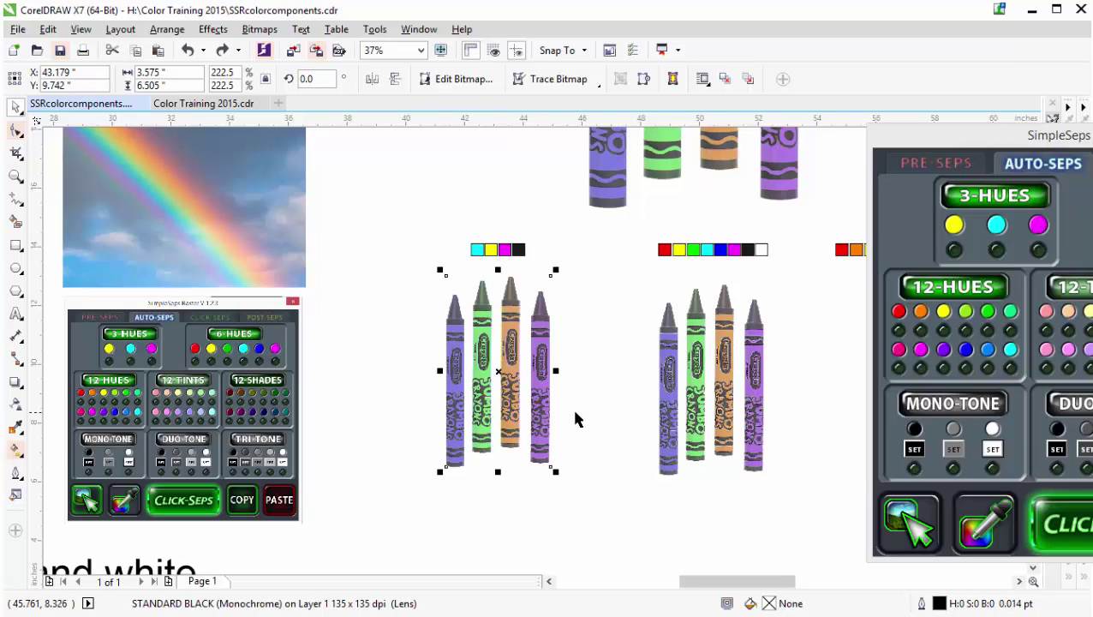
Show all three small crayon separations and move the SimpleSeps Raster window so its 6-Hues group is on screen
scroll(576, 419, "down", 2)
scroll(642, 317, "up", 2)
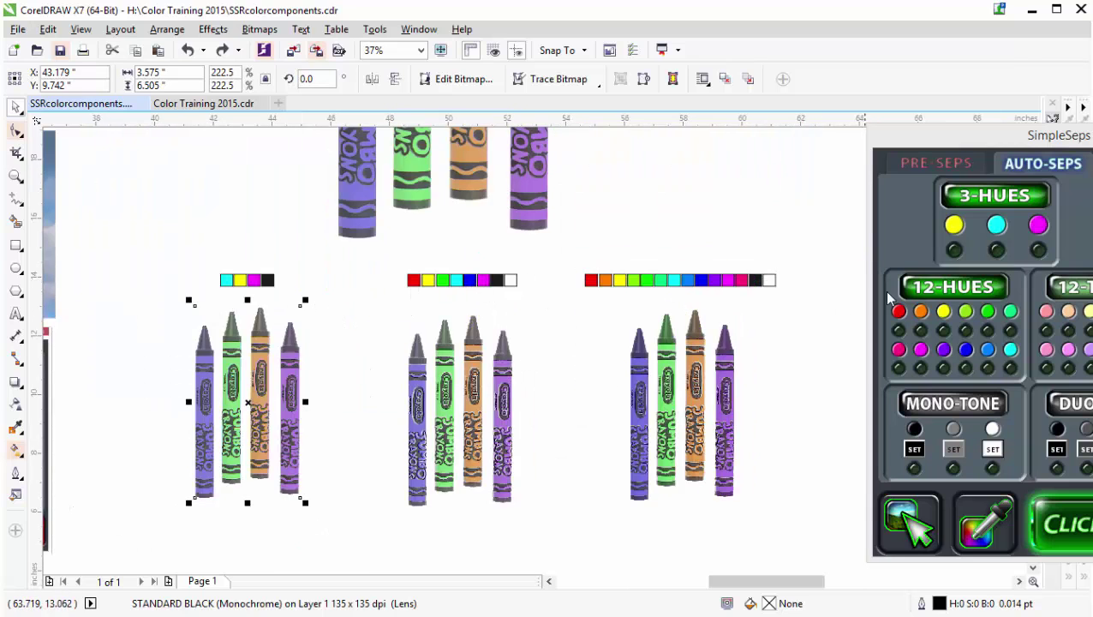
left_click_drag(1059, 136, 896, 118)
Pull apart the black, blue, red, yellow, magenta and green layers of the six-hue crayon separation
left_click(457, 402)
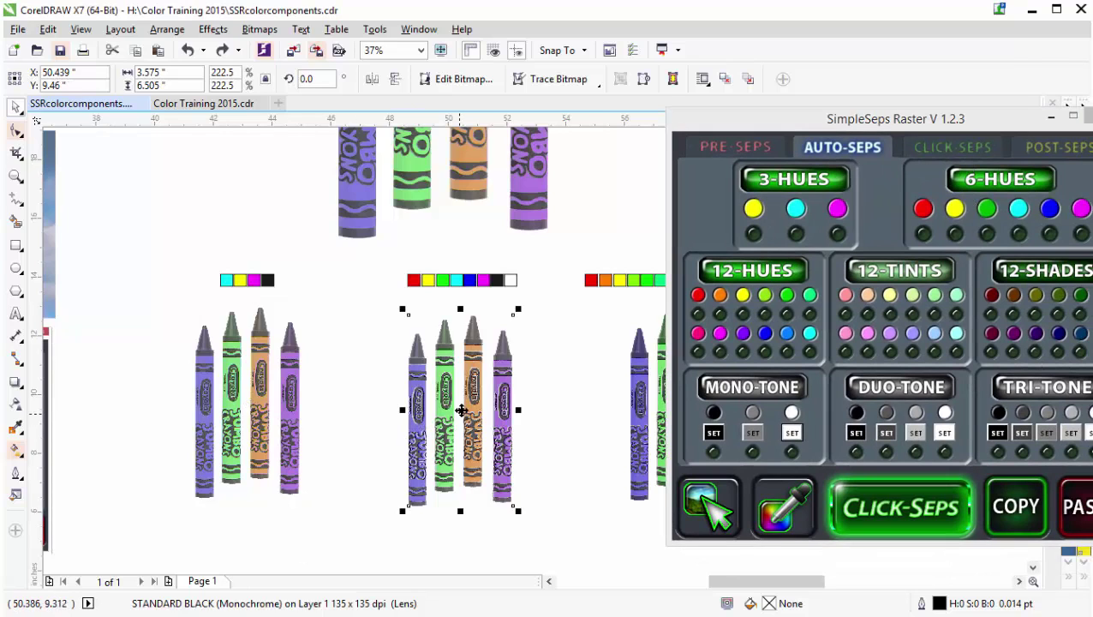
left_click_drag(456, 402, 614, 518)
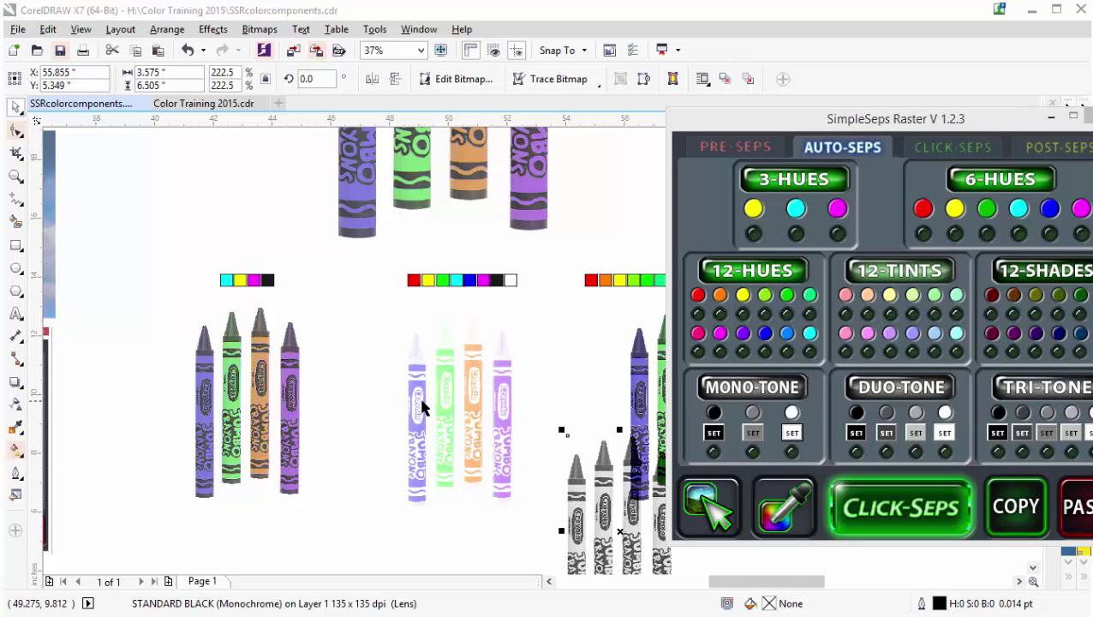
left_click(422, 408)
left_click_drag(419, 390, 316, 501)
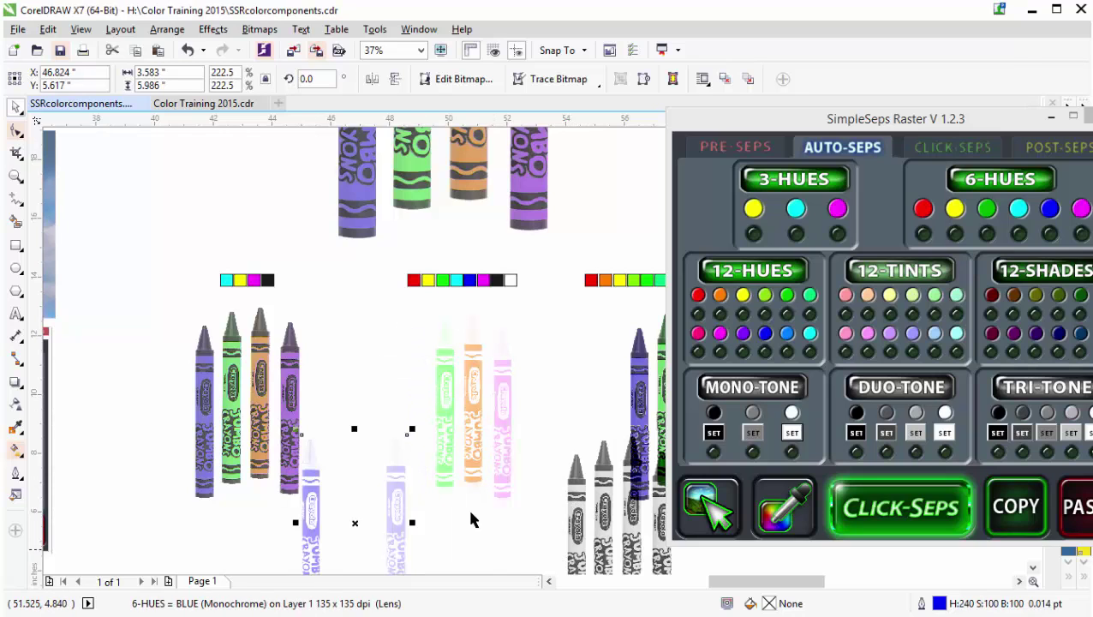
left_click_drag(475, 409, 473, 537)
left_click(476, 422)
left_click(505, 405)
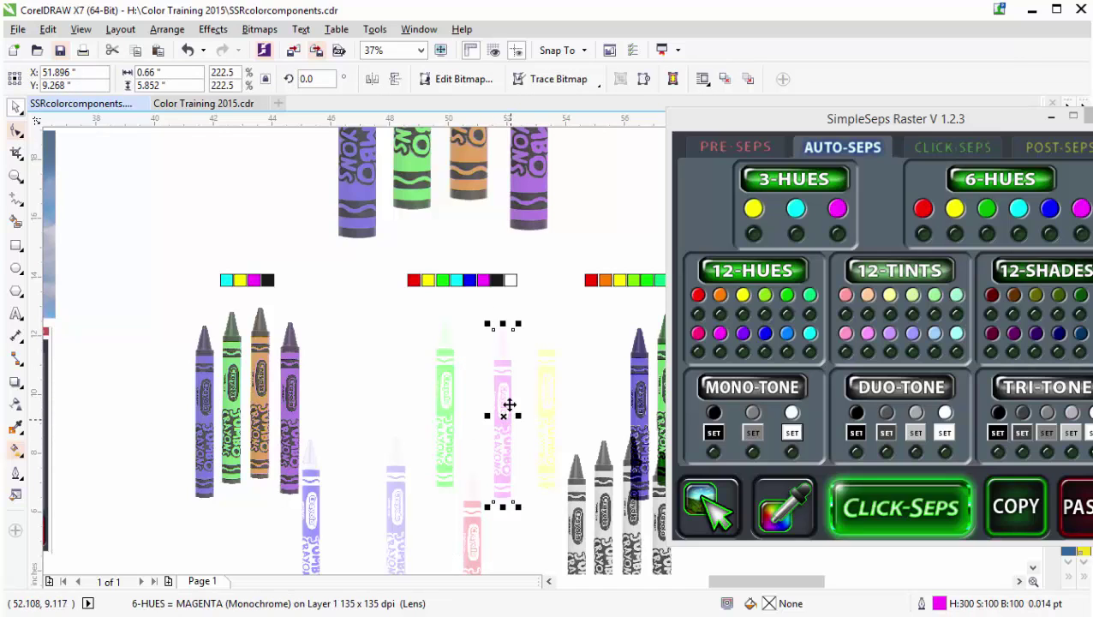
left_click_drag(506, 405, 532, 444)
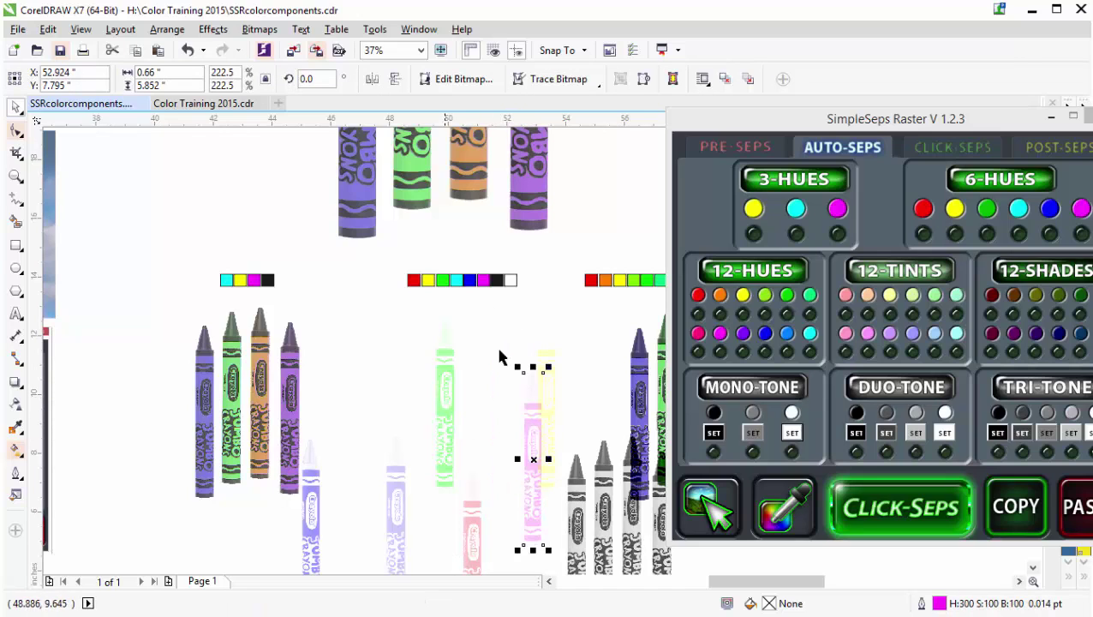
left_click_drag(447, 406, 390, 358)
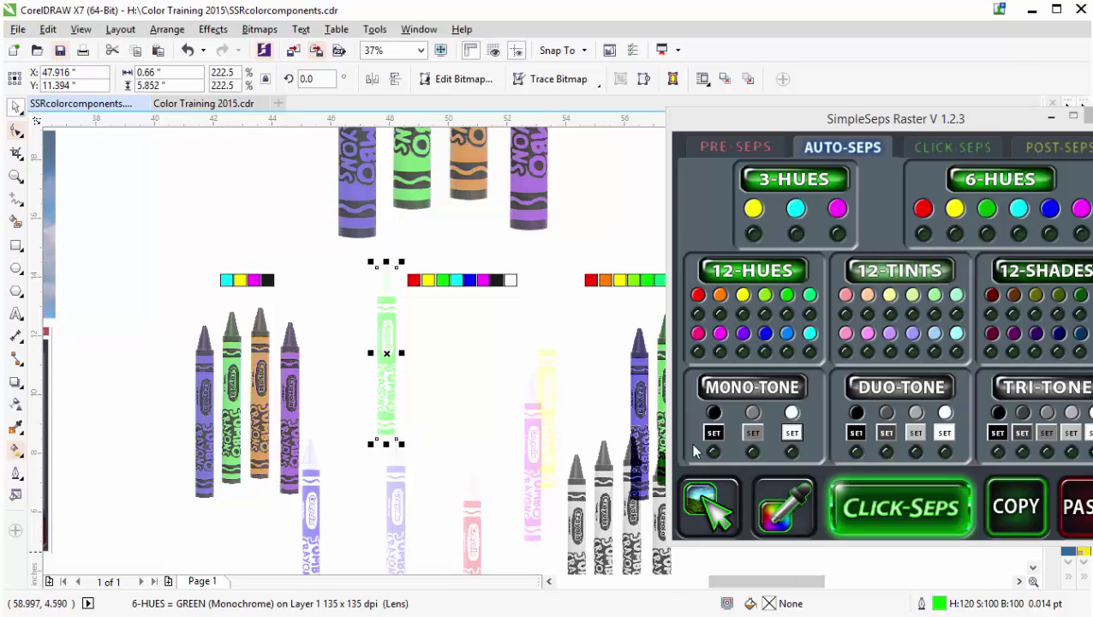
Undo all layer moves in the six-hue crayon separation and clear the selection
key("ctrl+z")
key("ctrl+z")
key("ctrl+z")
key("ctrl+z")
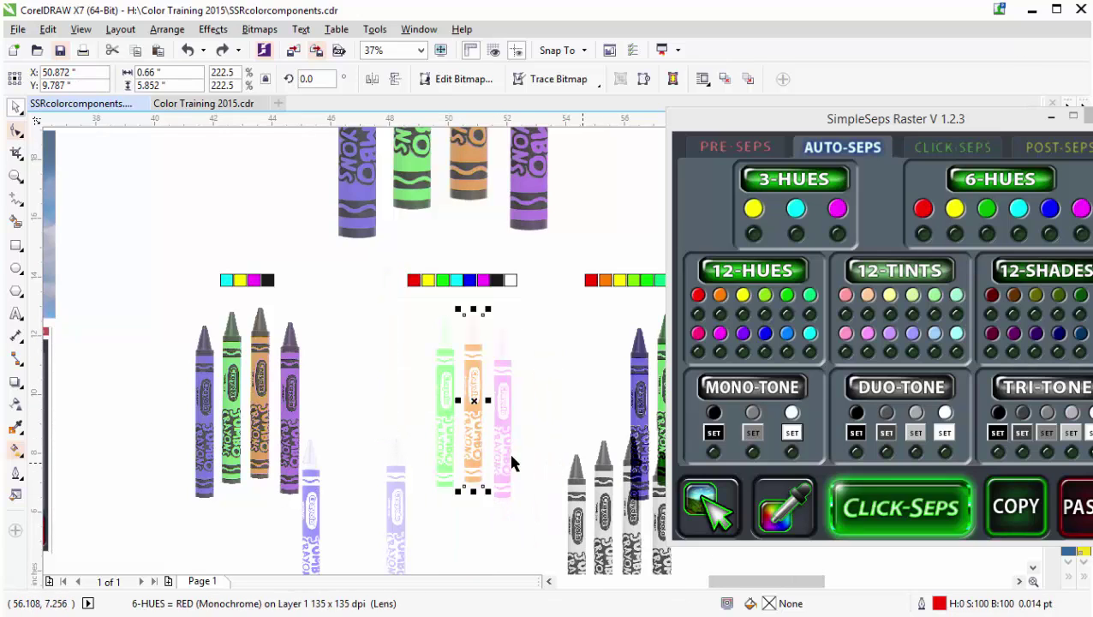
key("ctrl+z")
left_click(547, 417)
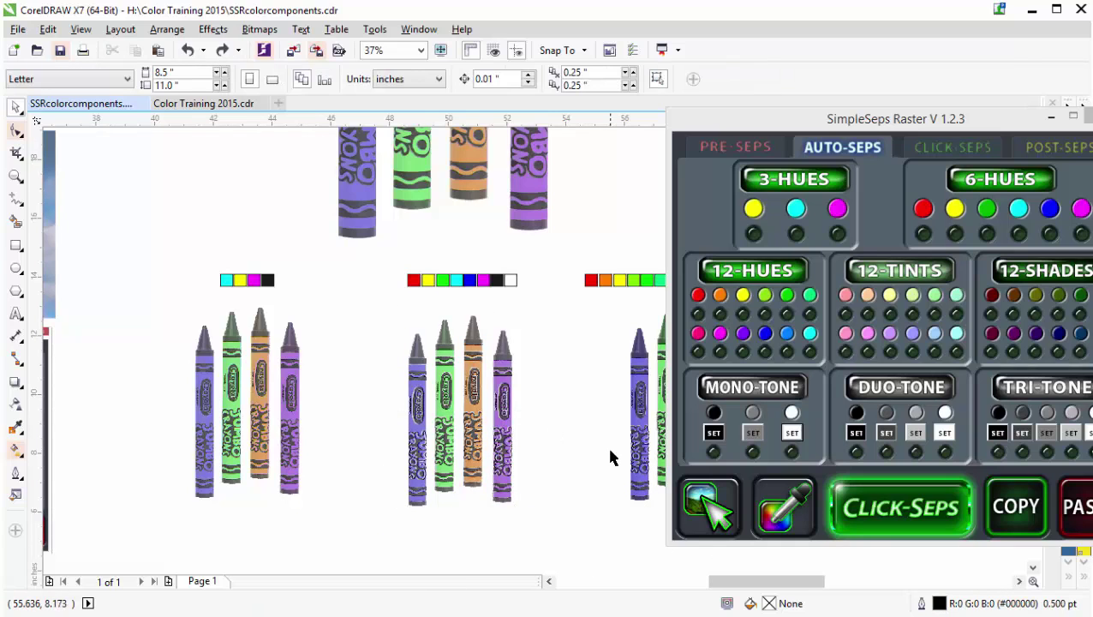
Pull the black, blue, green, orange and violet layers of the twelve-hue crayon separation away from their places
scroll(606, 444, "down", 2)
scroll(552, 345, "up", 2)
left_click(542, 334)
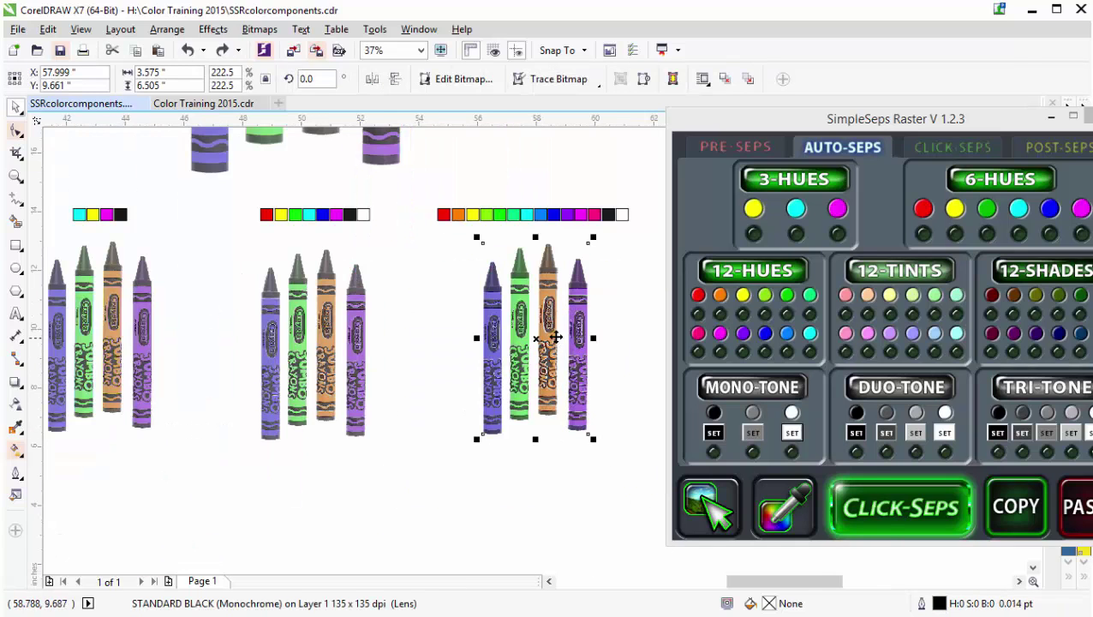
left_click_drag(555, 328, 419, 411)
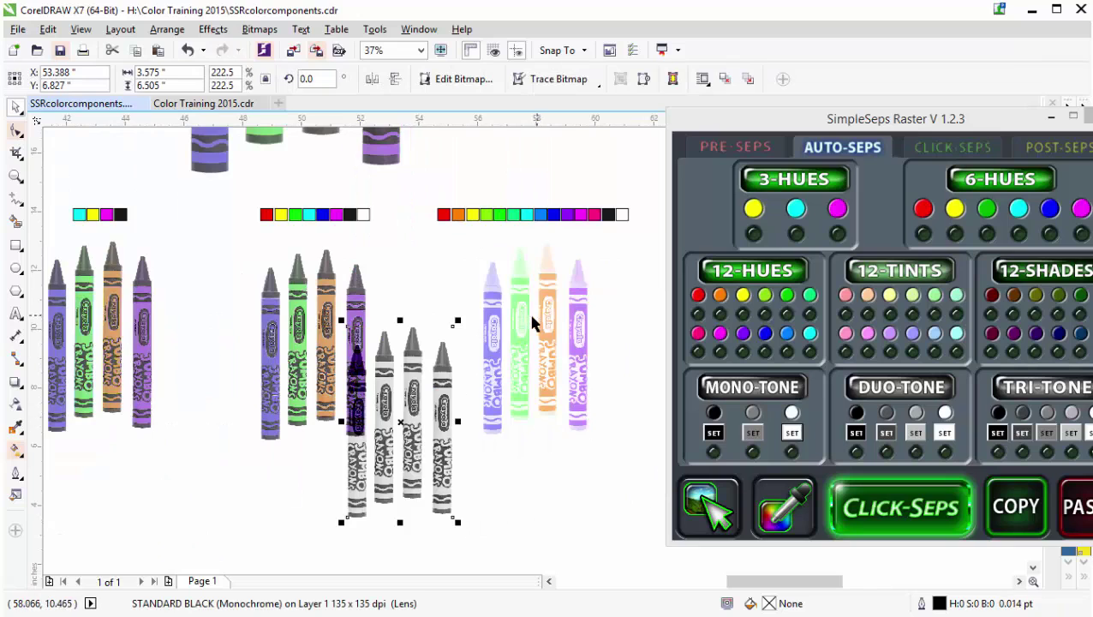
left_click_drag(497, 325, 614, 388)
left_click_drag(520, 342, 484, 382)
left_click_drag(548, 367, 539, 419)
left_click_drag(579, 381, 555, 425)
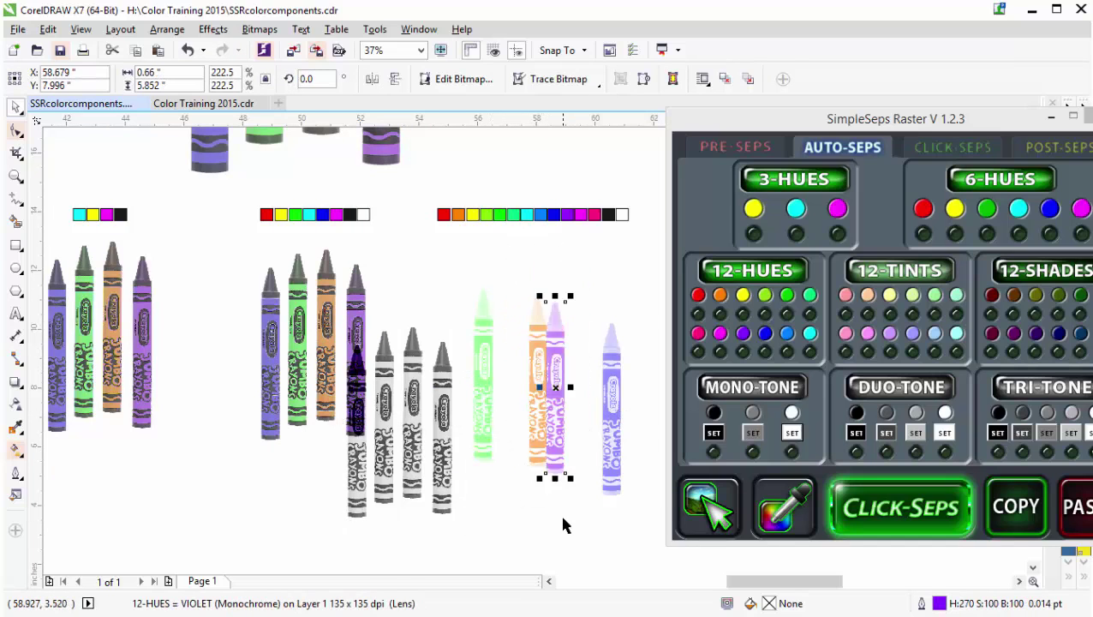
Undo all layer moves in the twelve-hue crayon separation and clear the selection
key("ctrl+z")
key("ctrl+z")
key("ctrl+z")
key("ctrl+z")
key("ctrl+z")
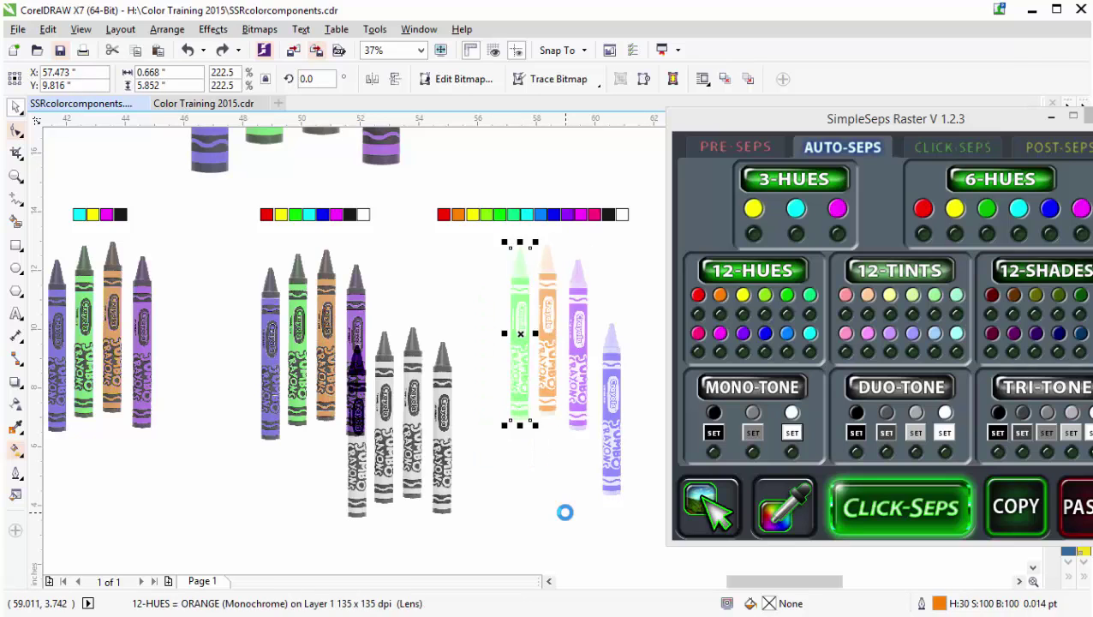
left_click(403, 371)
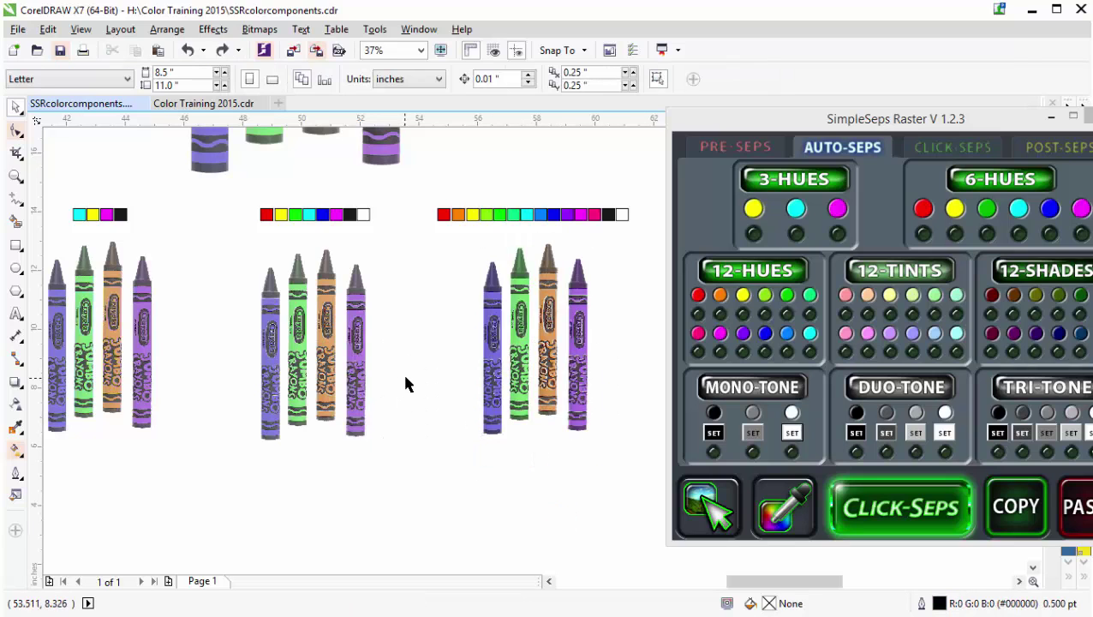
Select the large crayon image and bring the whole SimpleSeps Raster window into view
key("F3")
scroll(533, 341, "down", 2)
scroll(535, 342, "up", 3)
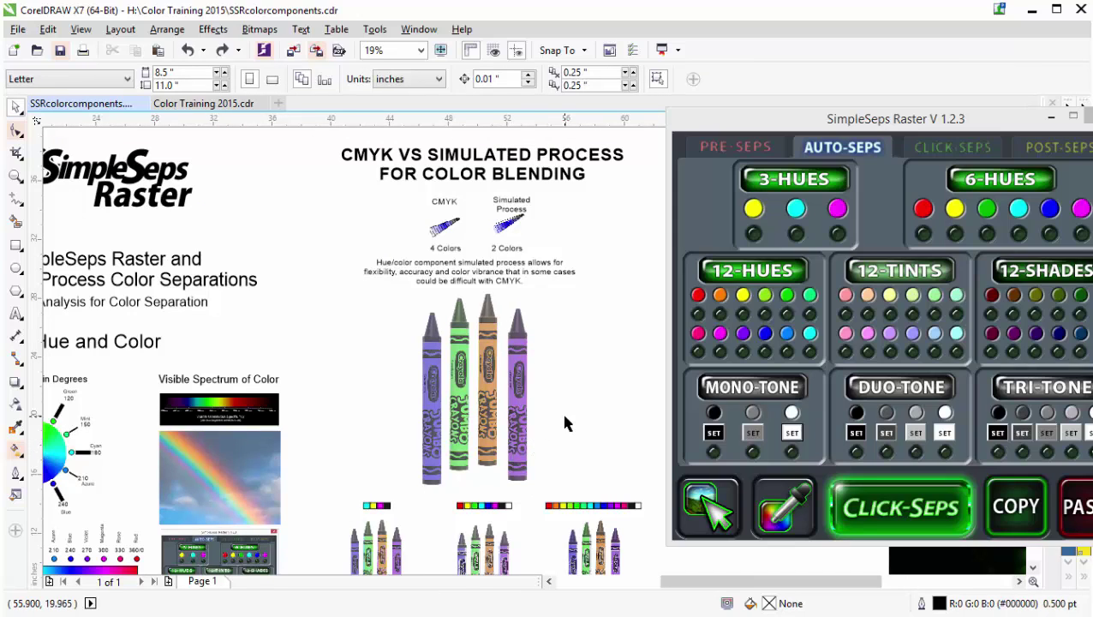
left_click(519, 360)
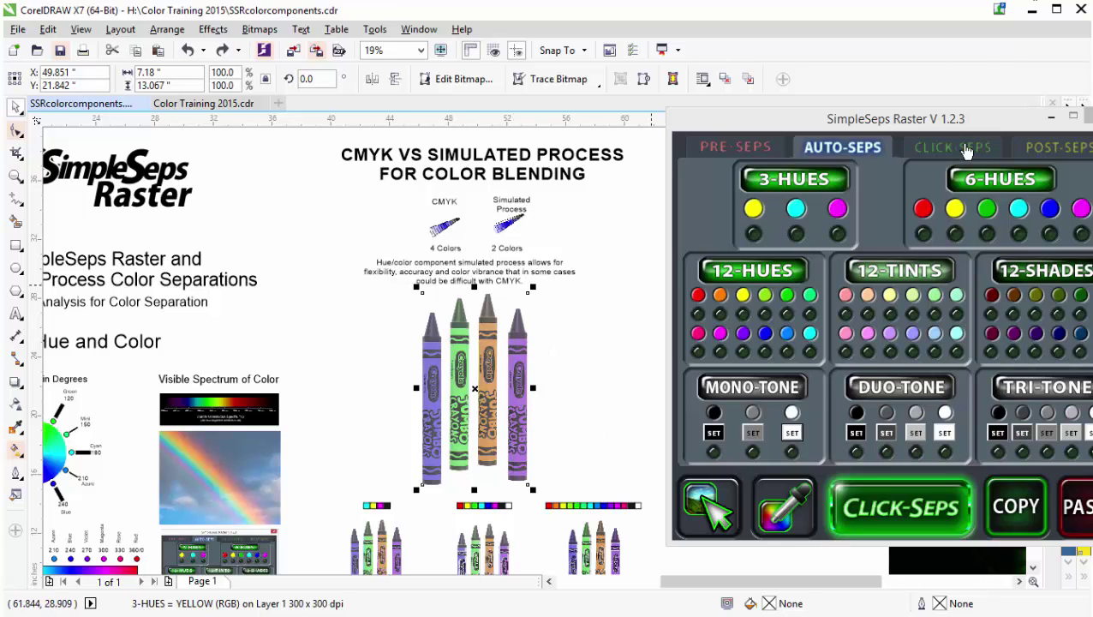
left_click_drag(964, 147, 913, 144)
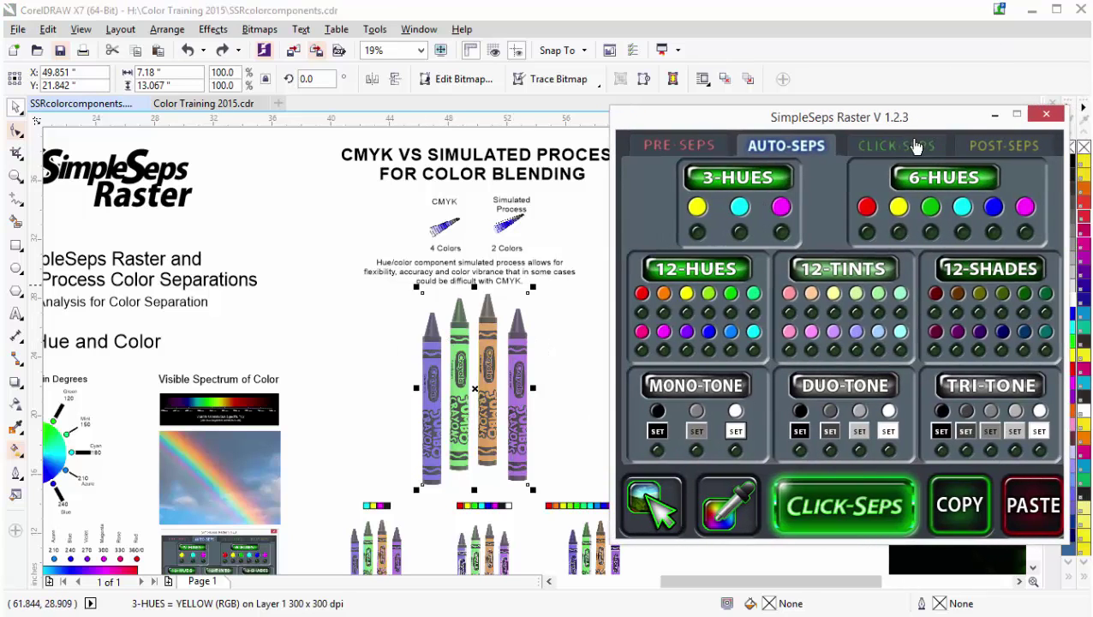
Extract the large crayon image's hues with the Standard hue range of Click-Seps, and minimize the SimpleSeps Raster window
left_click(916, 147)
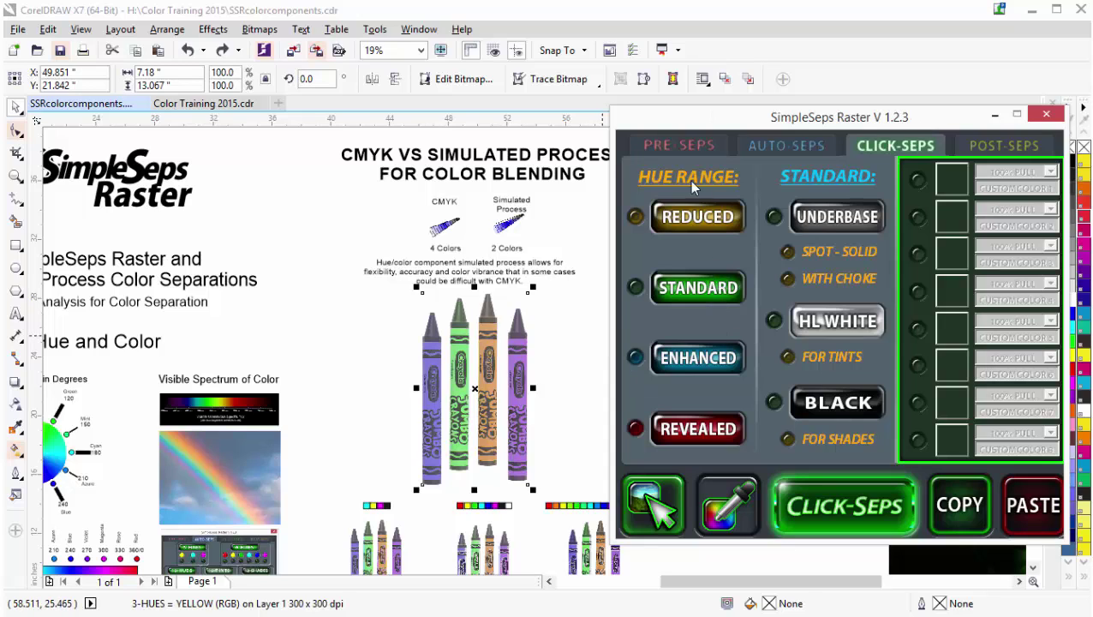
left_click(718, 289)
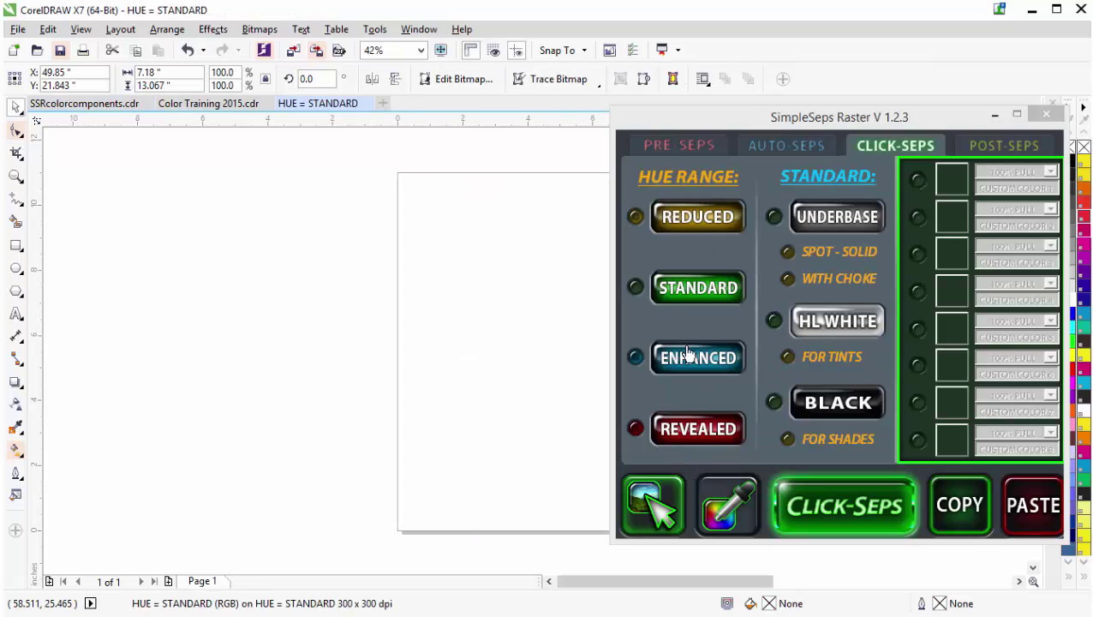
left_click(994, 115)
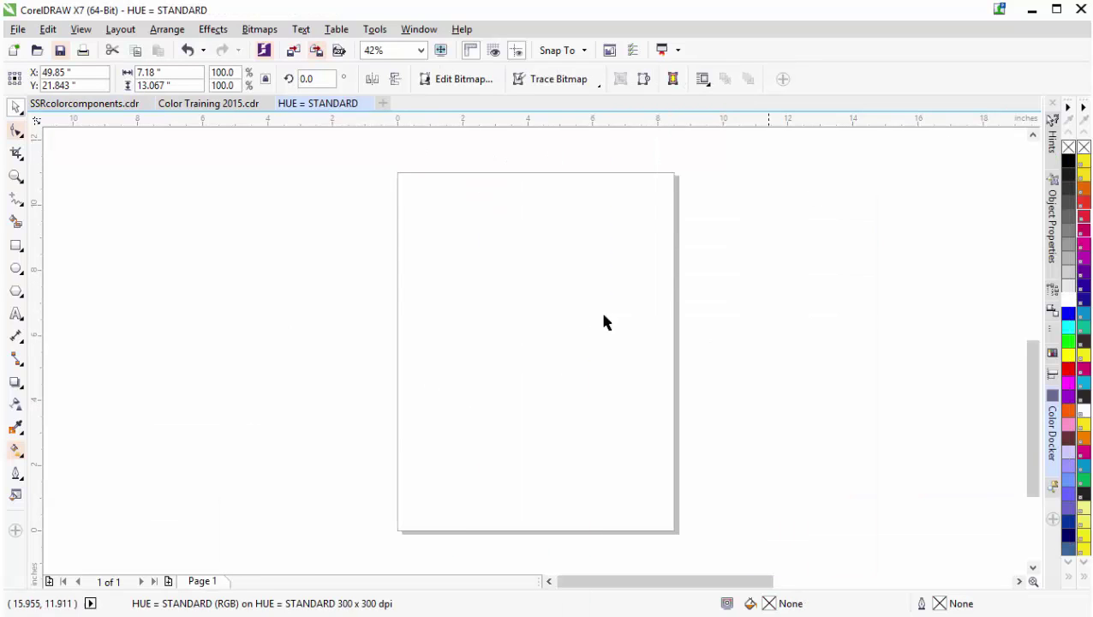
Move the extracted crayon hue image closer to the page, to about X 30.961 in, Y 14.51 in, and show it close up
scroll(539, 359, "down", 4)
scroll(771, 320, "up", 3)
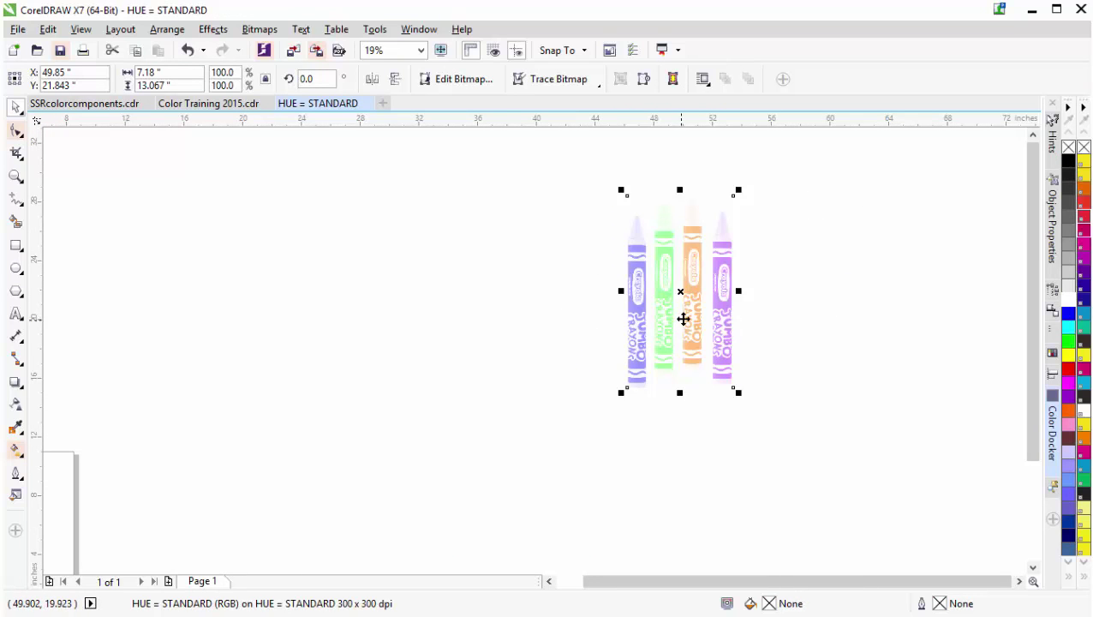
left_click_drag(682, 319, 407, 423)
scroll(409, 415, "up", 3)
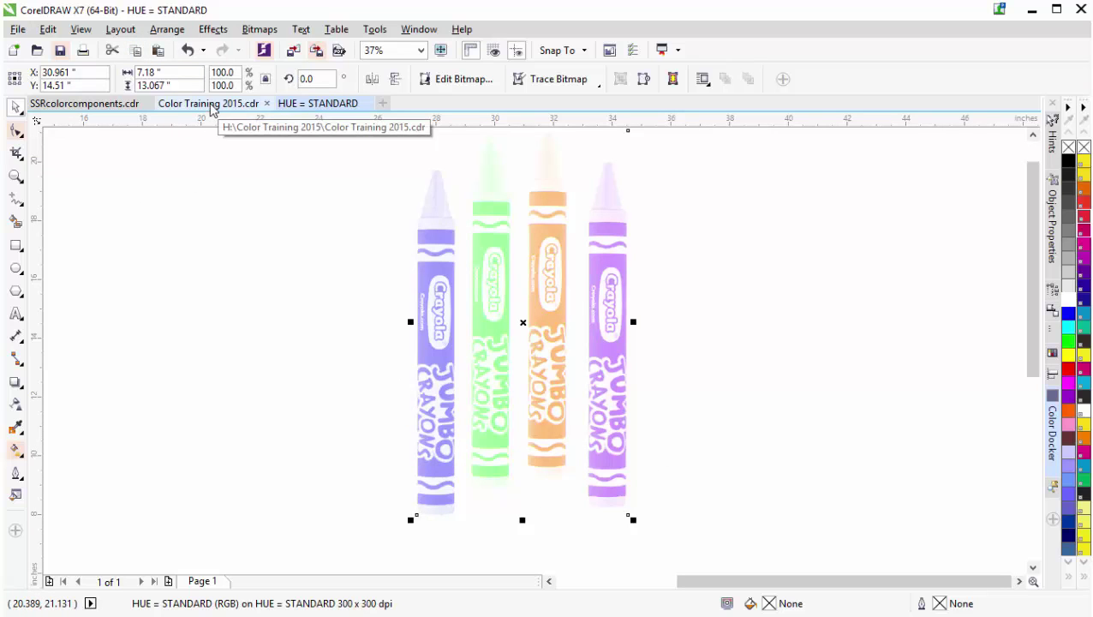
Paste the extracted hue image into SSRcolorcomponents.cdr, place it beside the original large crayons and deselect it
left_click(120, 104)
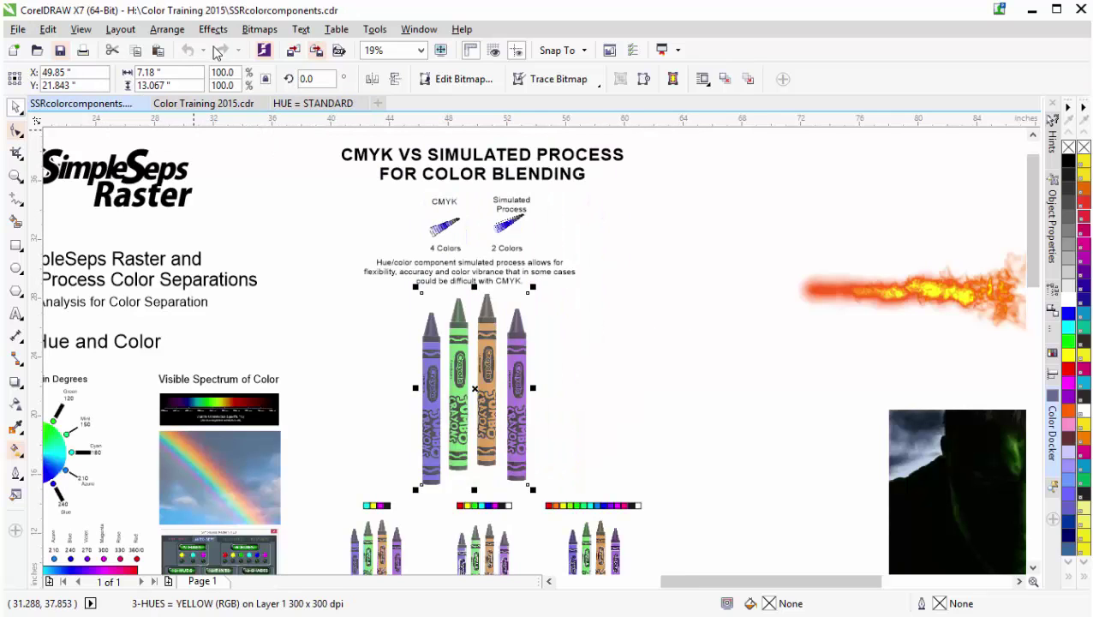
left_click(156, 49)
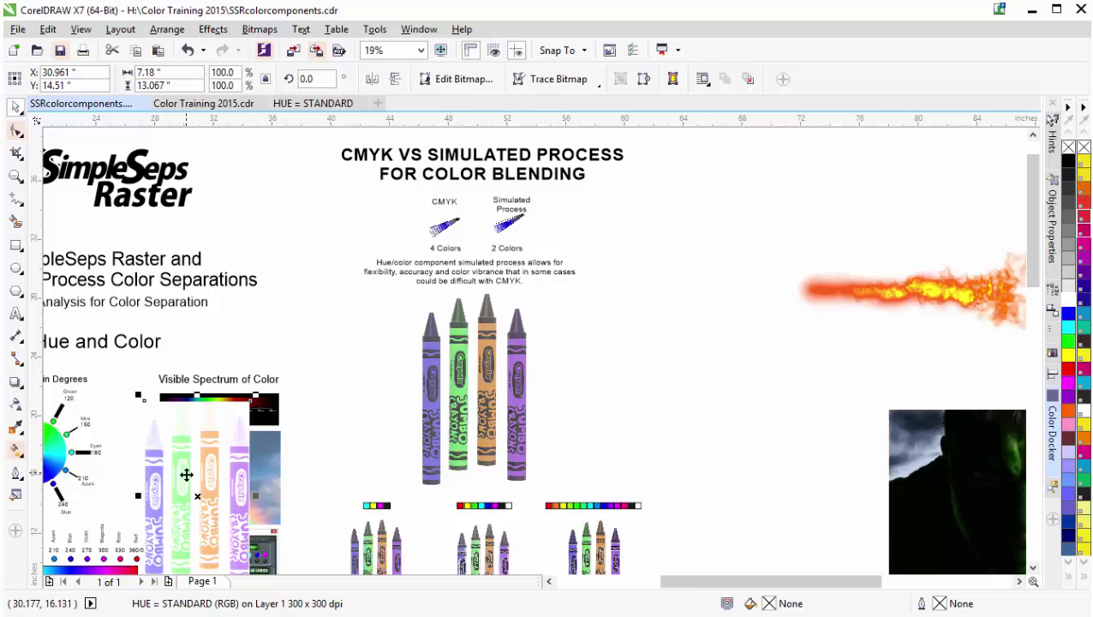
left_click_drag(186, 474, 618, 361)
left_click(734, 442)
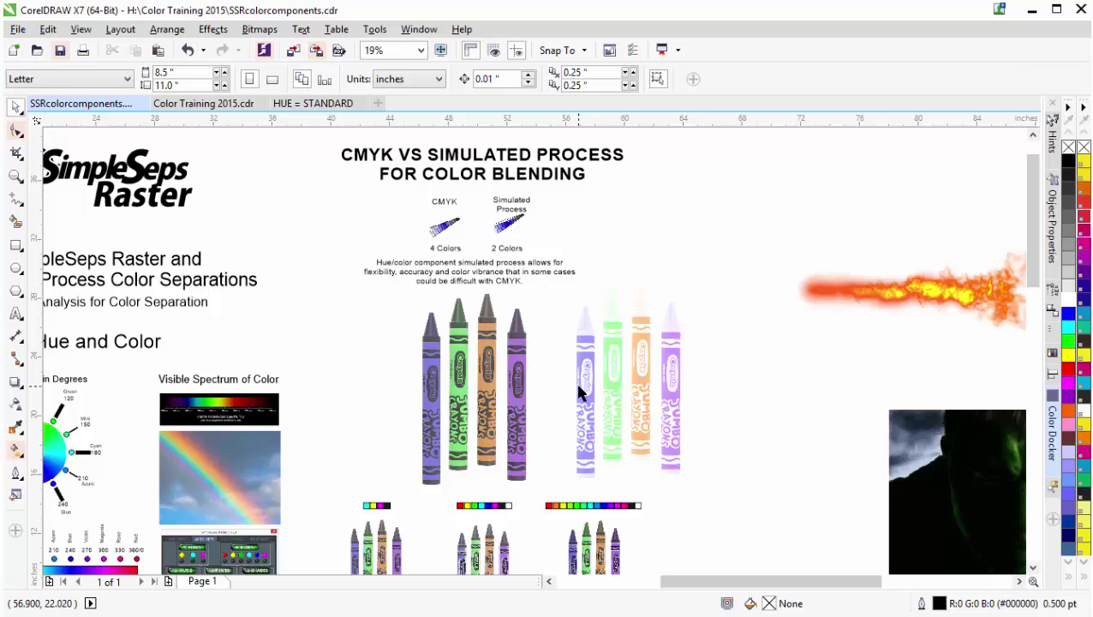
Open the Color docker and show its entry among the available dockers
left_click(1053, 432)
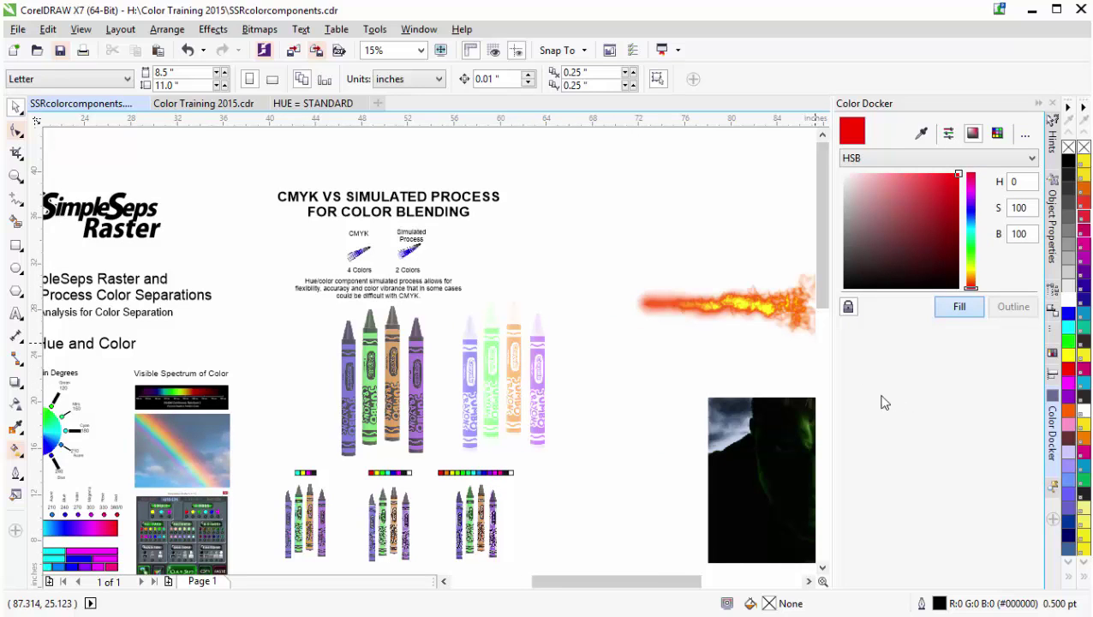
left_click(425, 32)
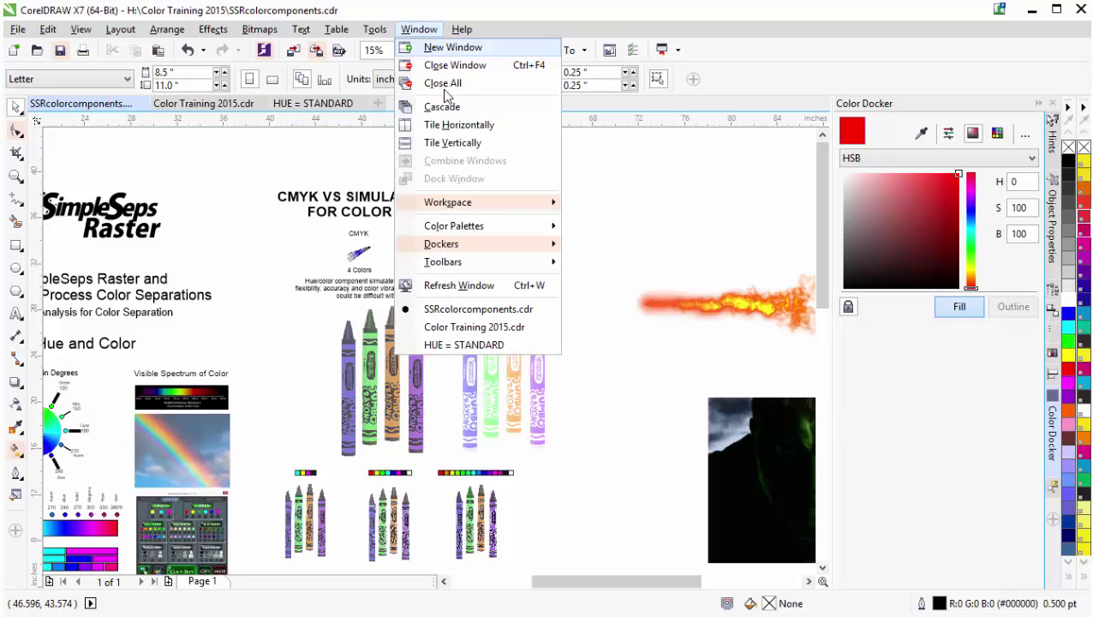
mouse_move(479, 242)
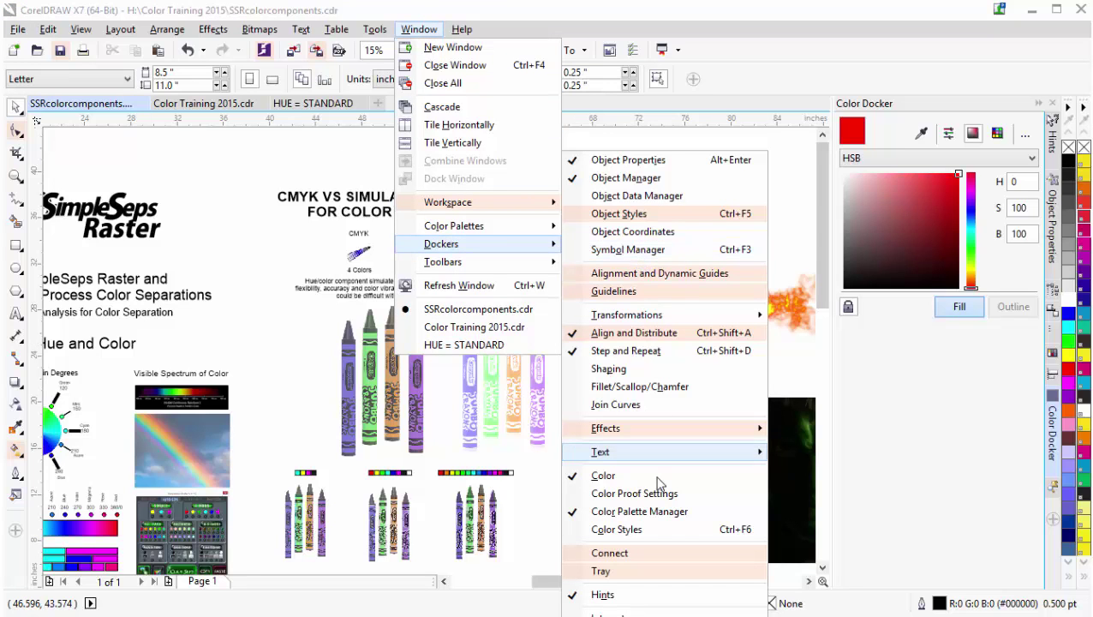
left_click(925, 447)
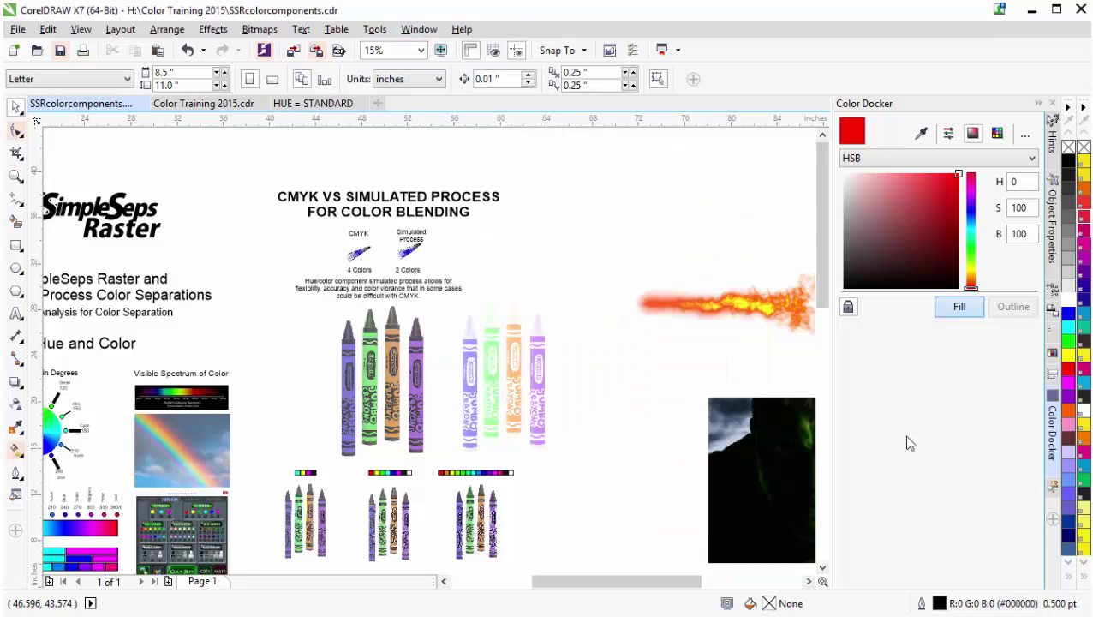
Sample the light blue color of the blue crayon in the extracted hue image into the Color docker
left_click(922, 134)
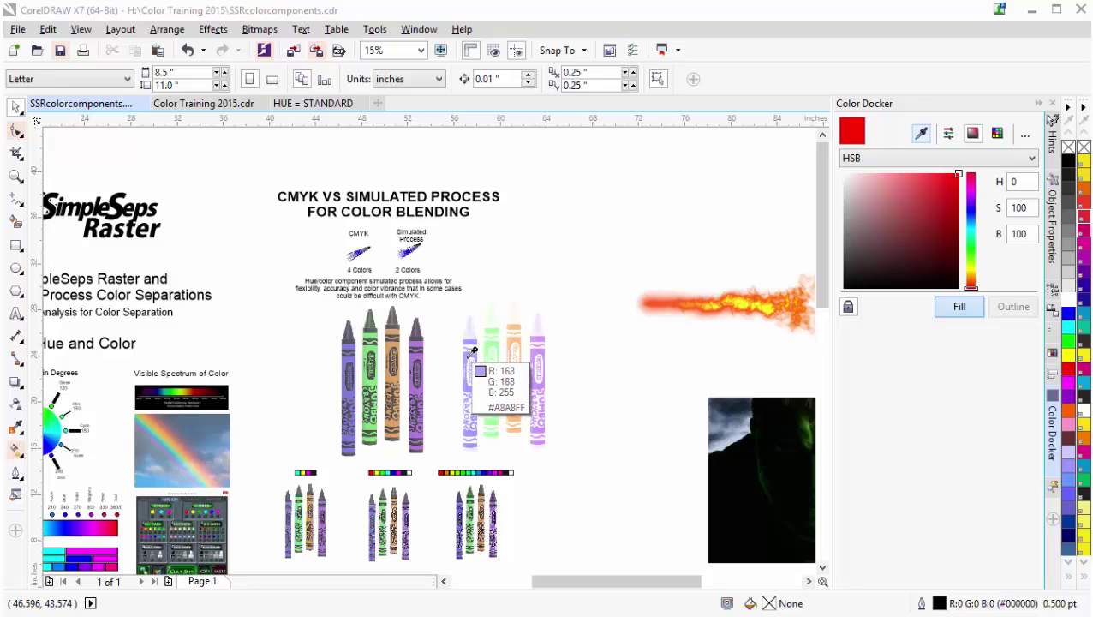
left_click(473, 352)
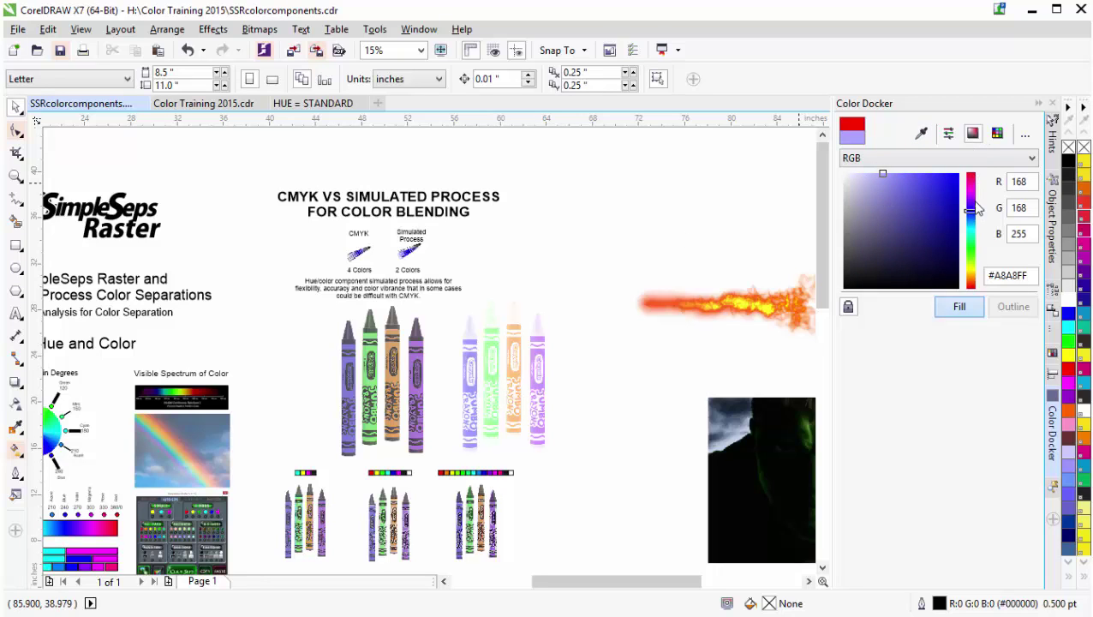
Place the hue spectrum bar above the extracted crayons, rotate it to 270 degrees for comparison with the docker's hue slider, and remove it again
left_click_drag(88, 526, 676, 232)
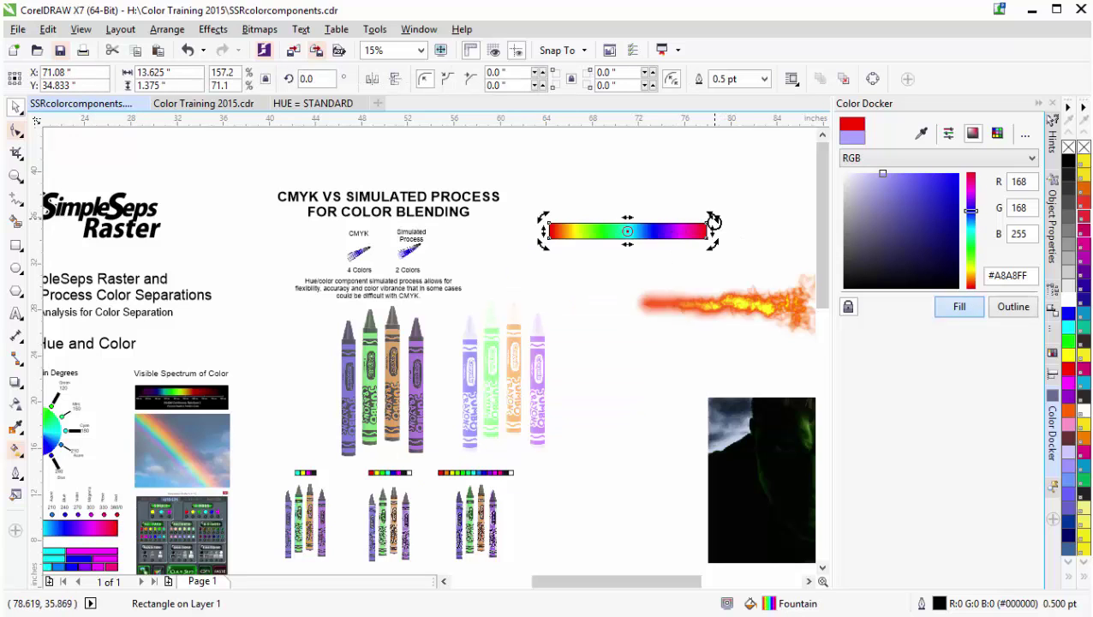
left_click_drag(713, 219, 651, 344)
left_click(647, 158)
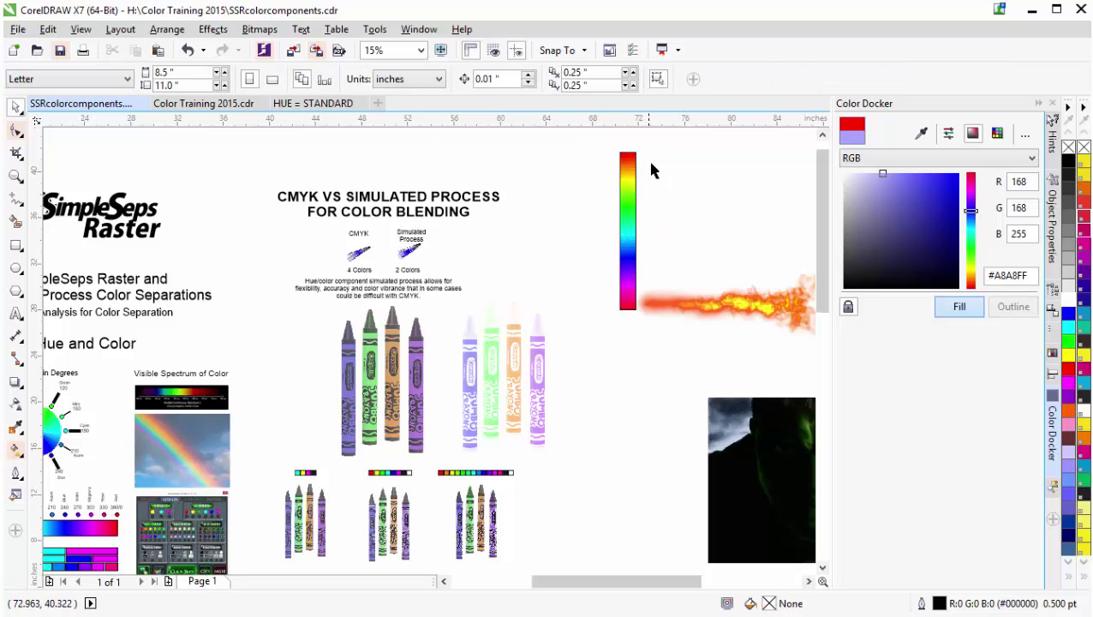
left_click(627, 303)
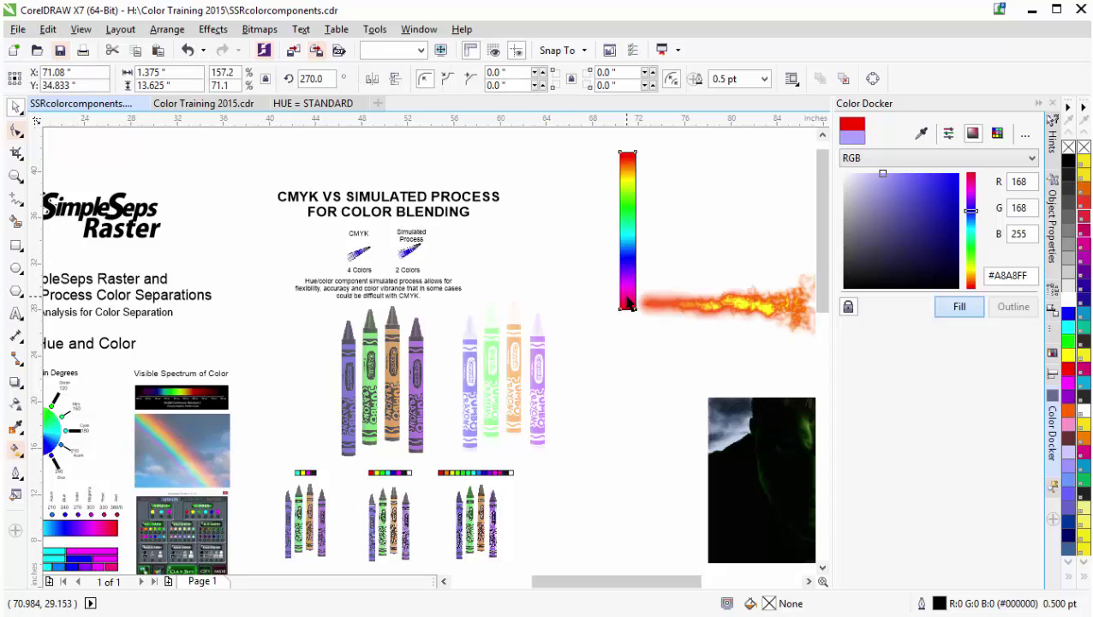
key("Escape")
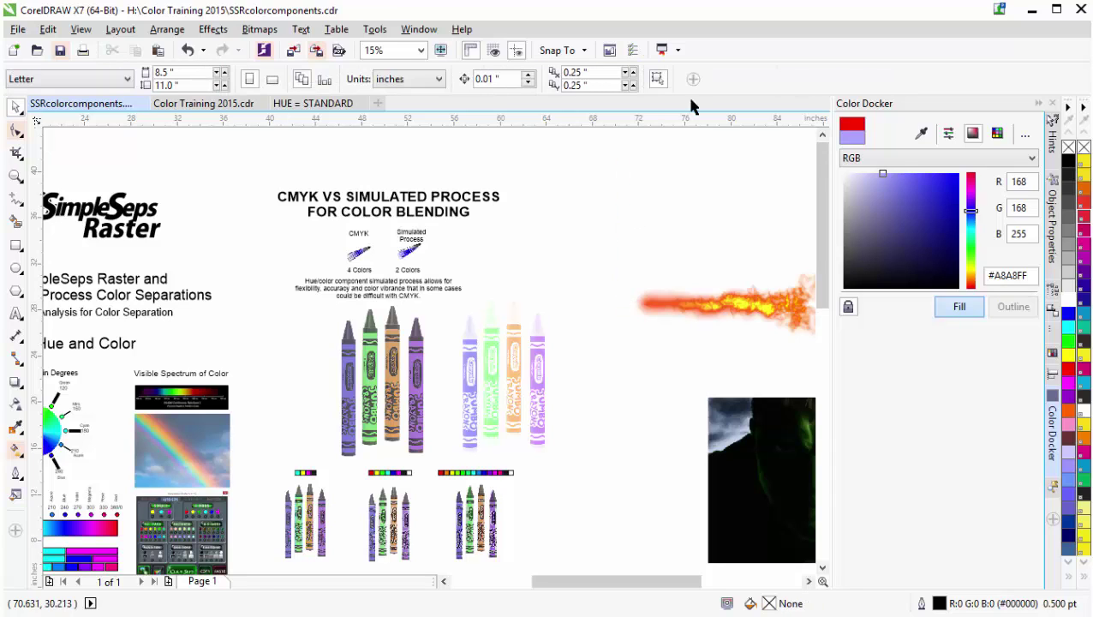
Switch the Color docker to the HSB model and examine the 240-degree blue position on the hue spectrum chart
left_click(1006, 161)
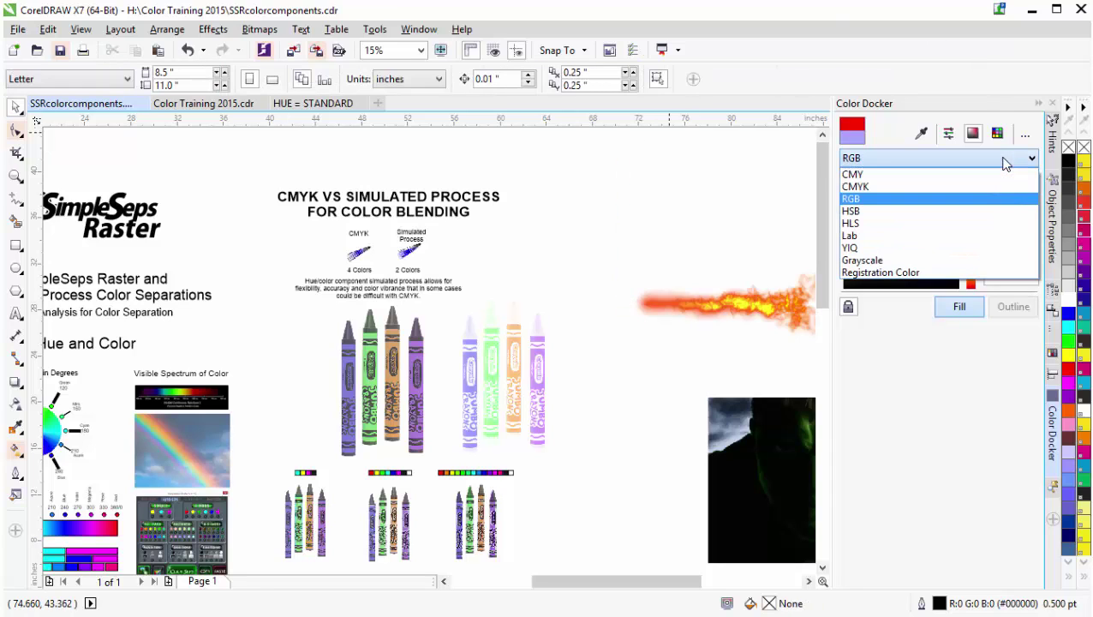
left_click(937, 217)
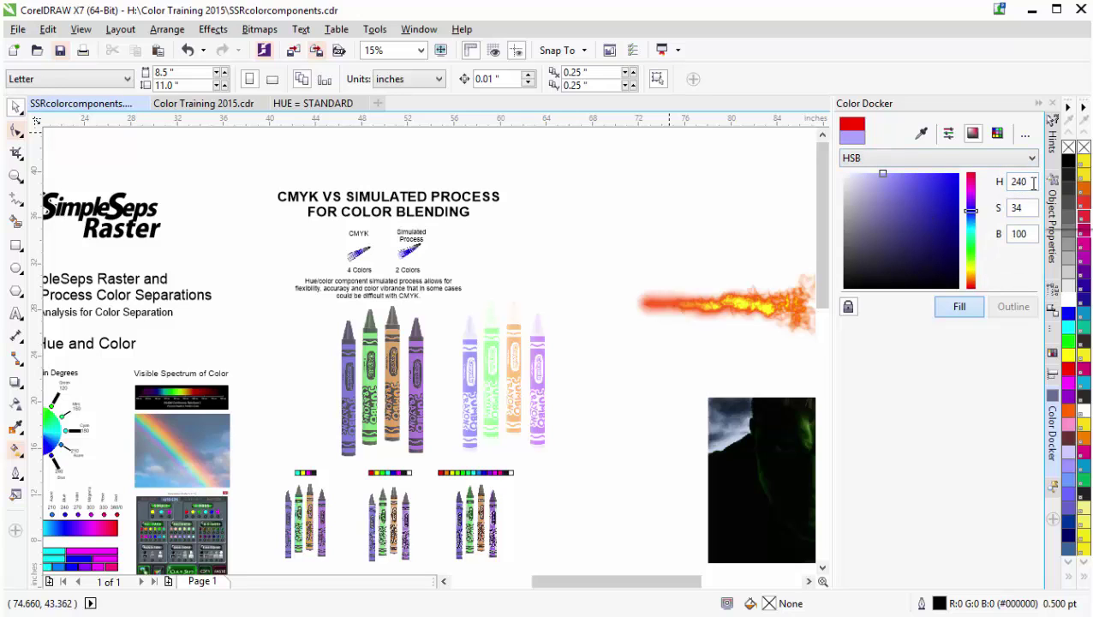
left_click_drag(630, 581, 593, 585)
scroll(246, 528, "up", 1)
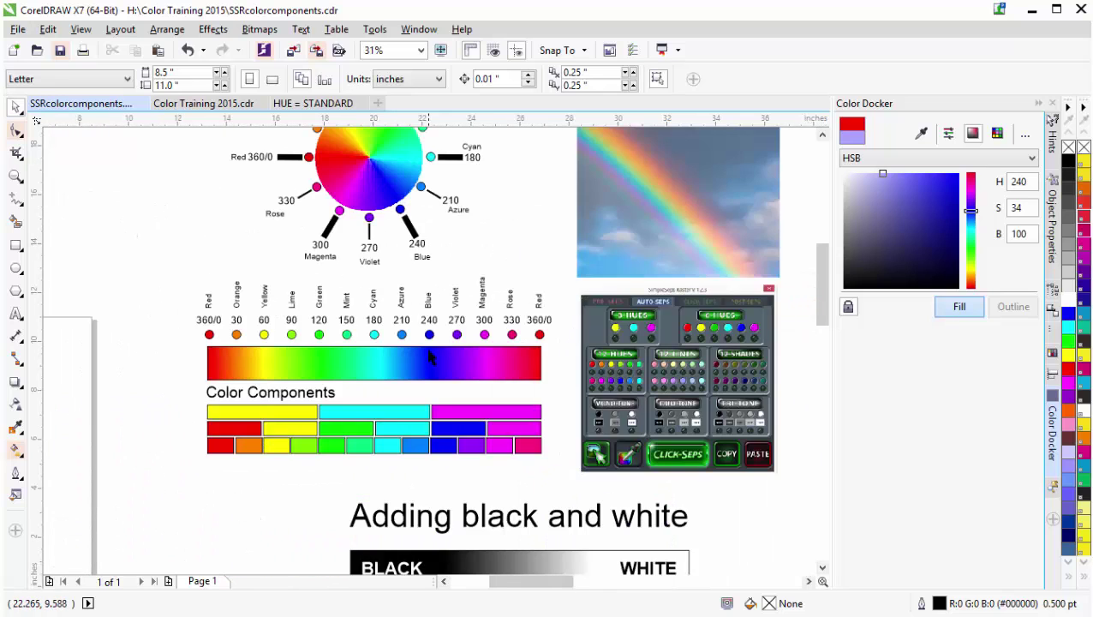
scroll(429, 352, "up", 1)
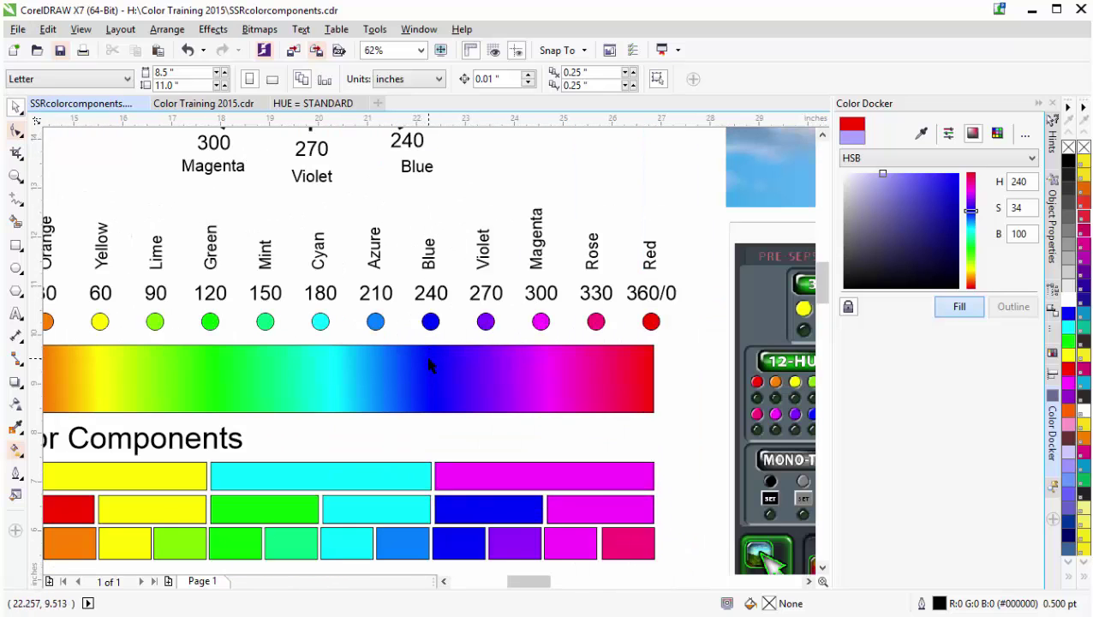
scroll(428, 359, "down", 2)
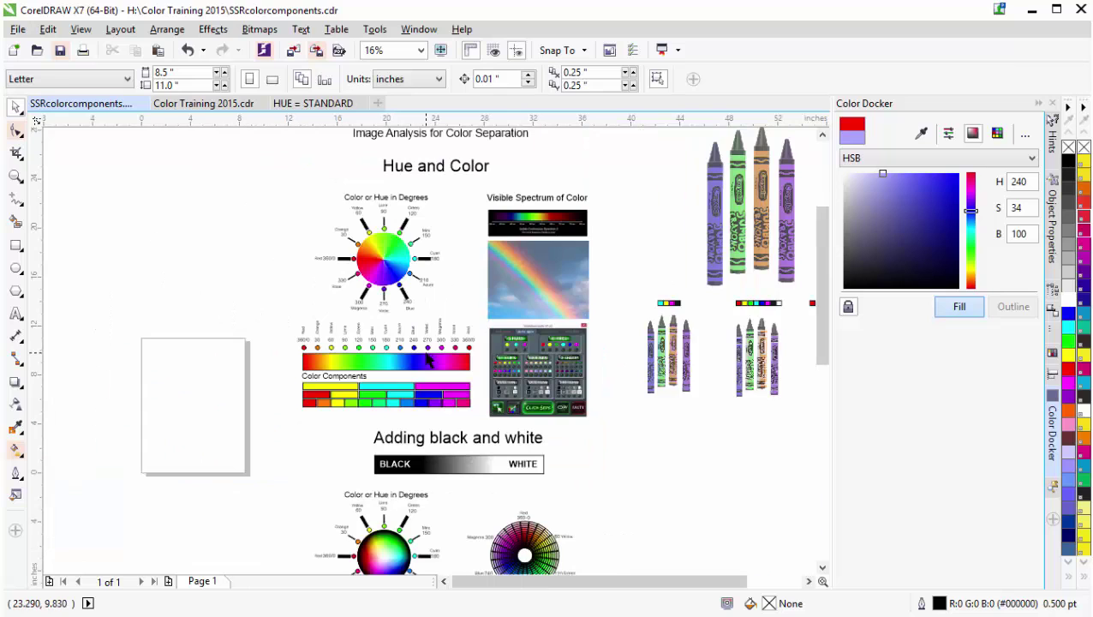
Select the original large crayon image and enable blue, orange, green and violet in the 12-Hues group of SimpleSeps Raster
scroll(429, 359, "down", 1)
scroll(430, 358, "up", 2)
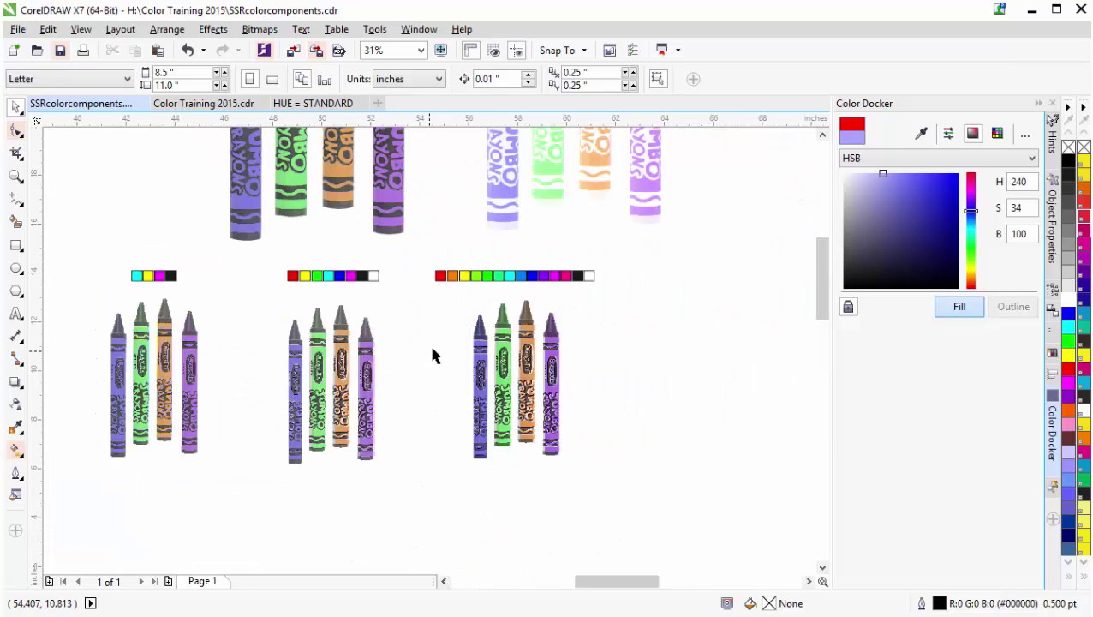
scroll(433, 354, "down", 1)
left_click(368, 261)
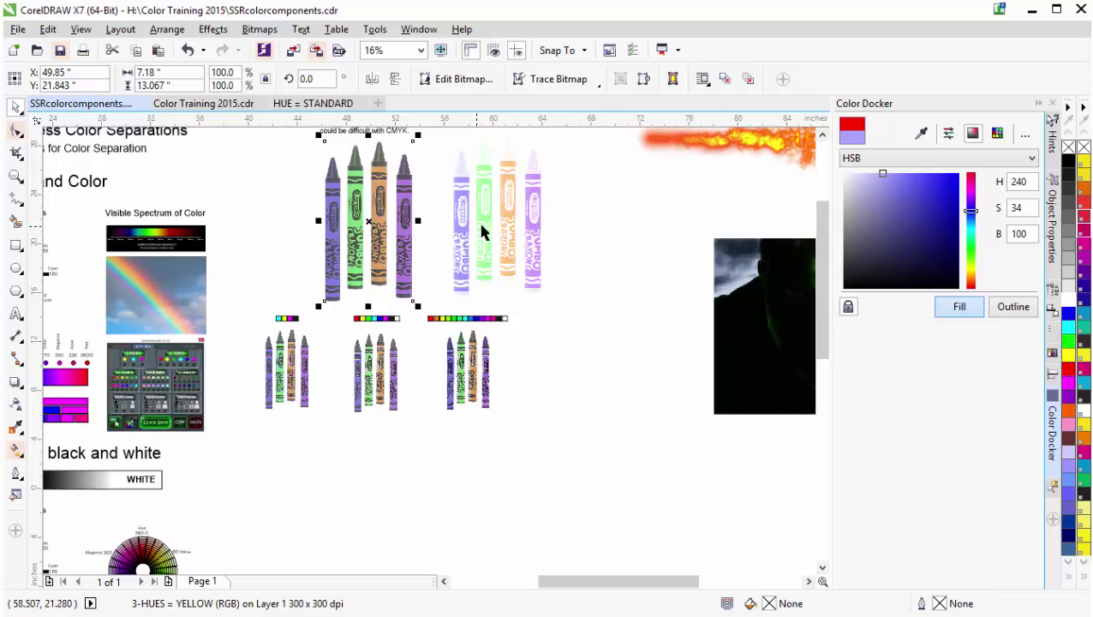
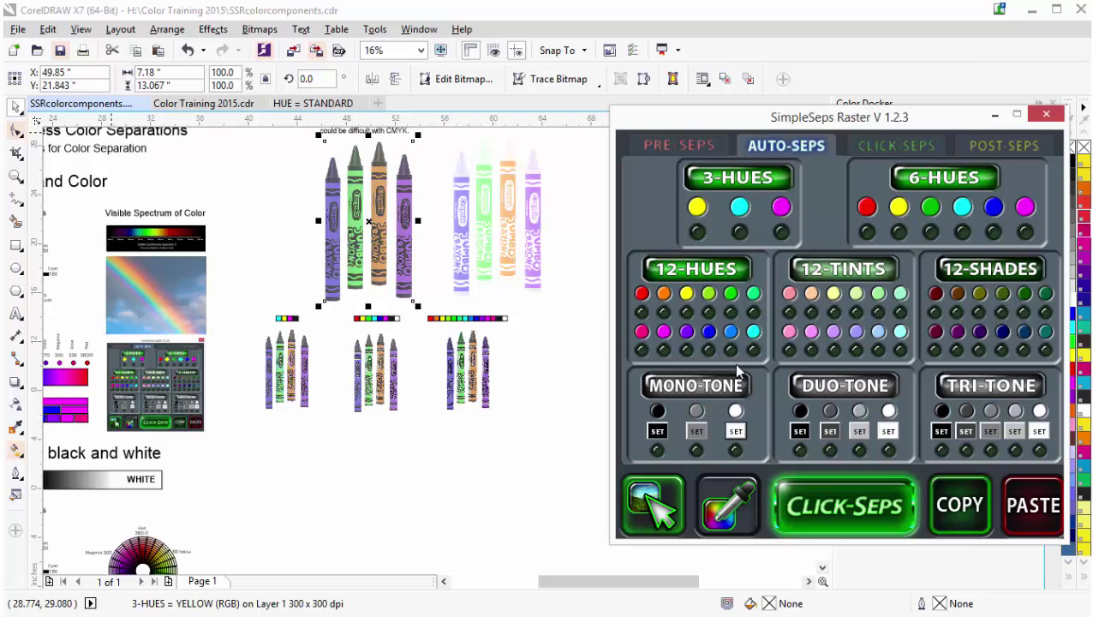
left_click(710, 351)
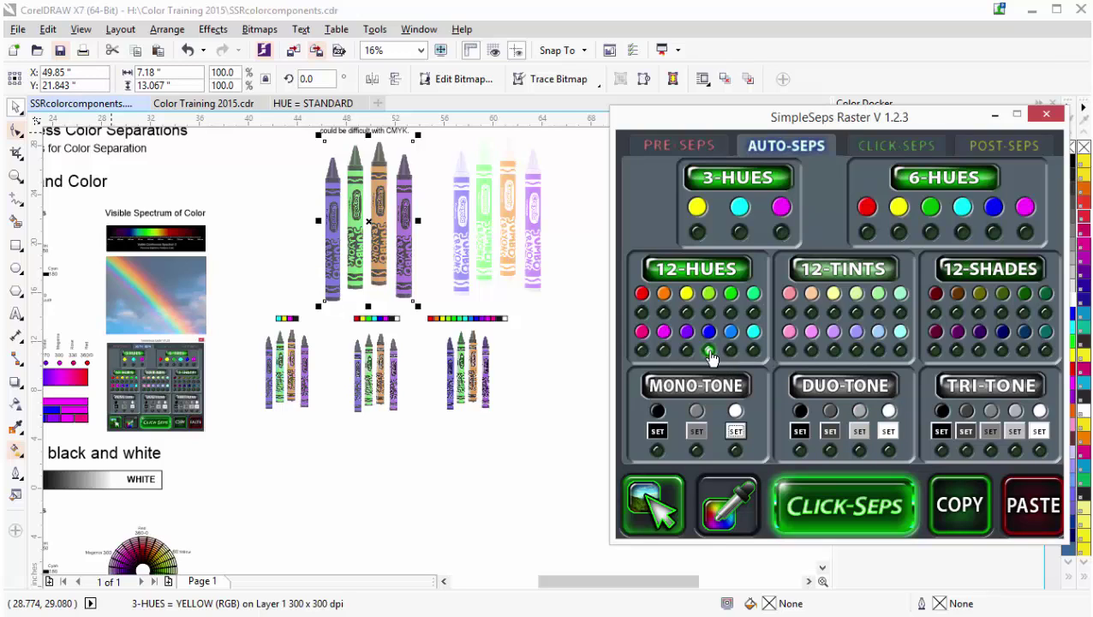
left_click(665, 314)
left_click(731, 314)
left_click(687, 352)
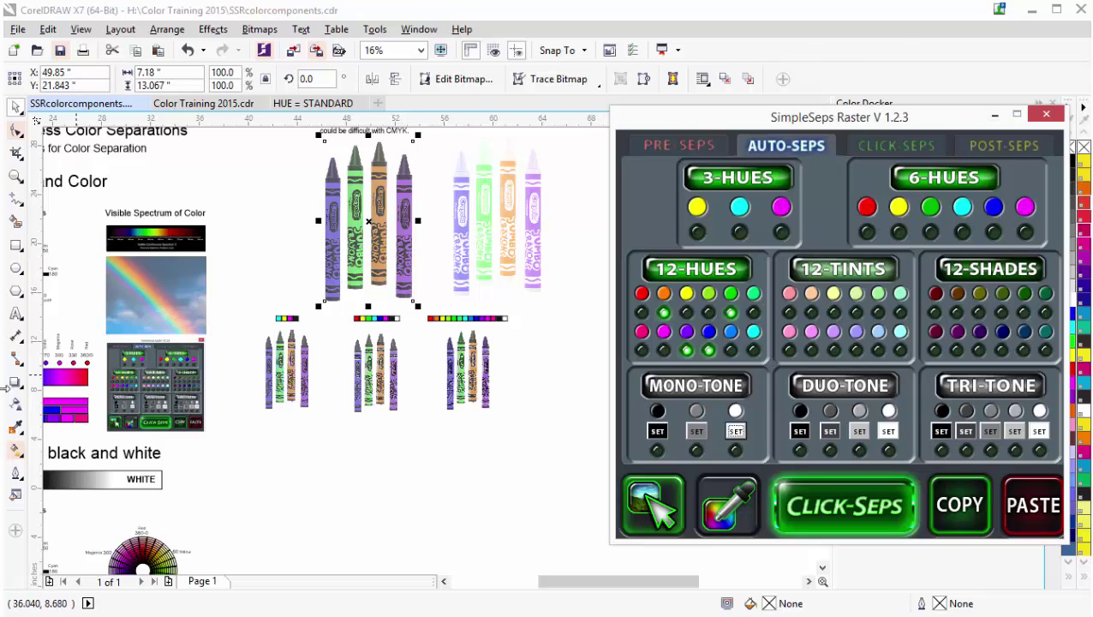
Examine where blue and violet lie on the hue spectrum bar, deselect the bar and return to the large crayons
left_click(70, 374)
scroll(69, 373, "up", 1)
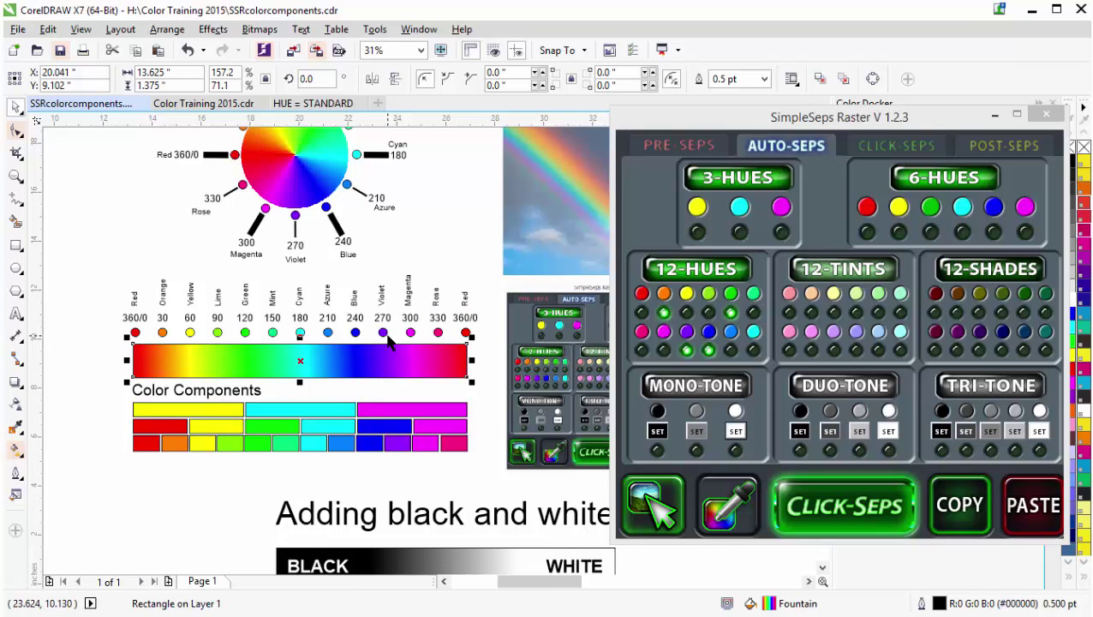
scroll(451, 356, "down", 1)
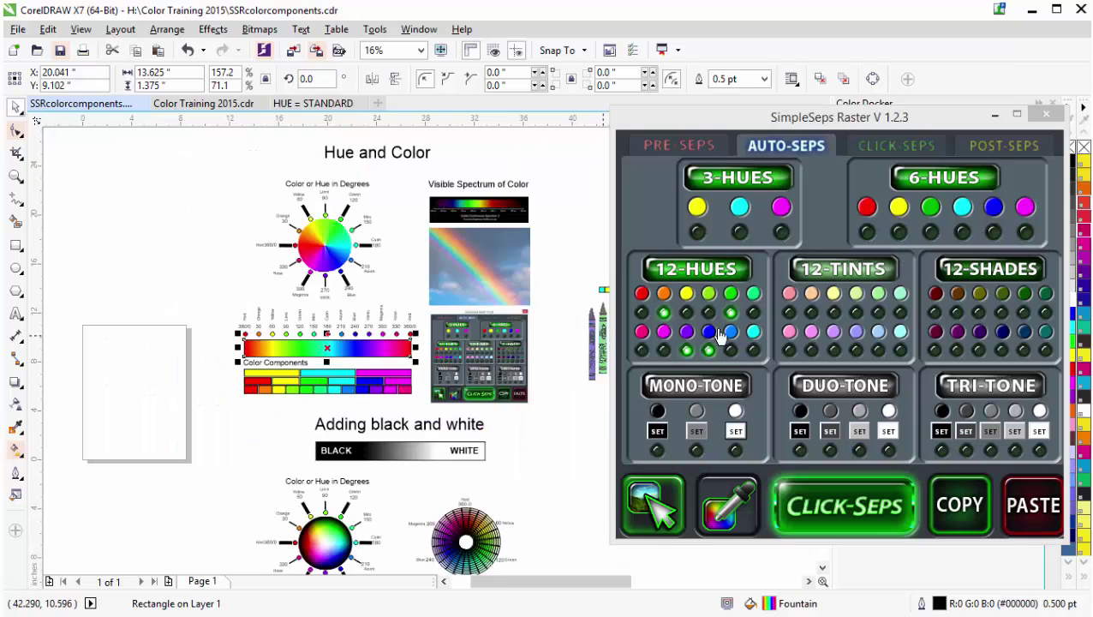
left_click(541, 279)
scroll(474, 345, "down", 2)
scroll(473, 345, "up", 3)
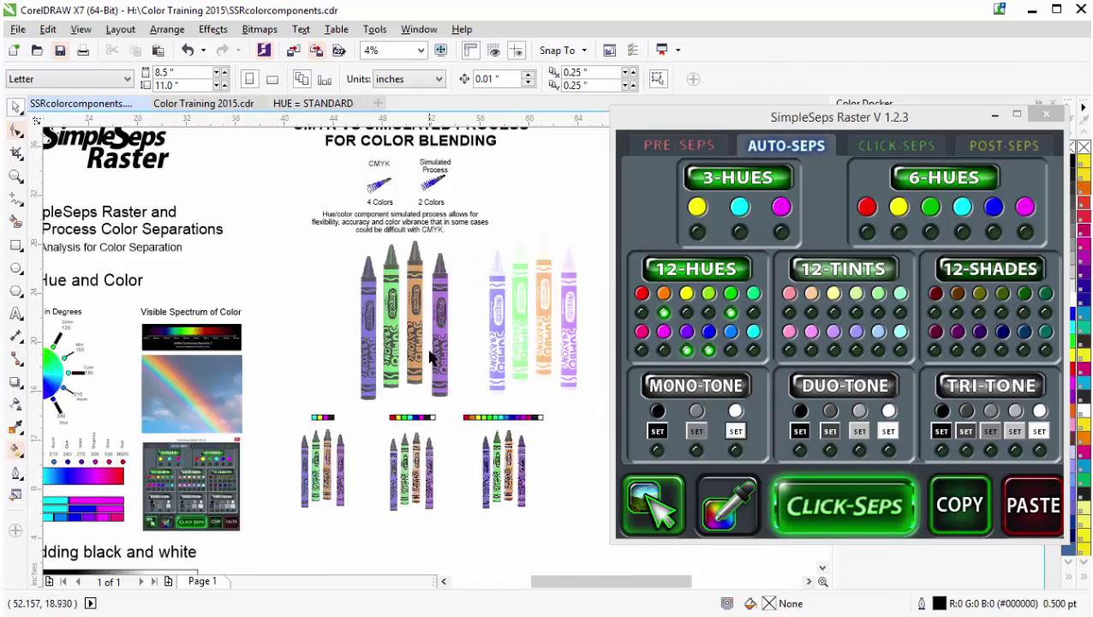
Select the original large crayon image, add the standard Black separation to the chosen hues, and run Click-Seps
left_click(415, 324)
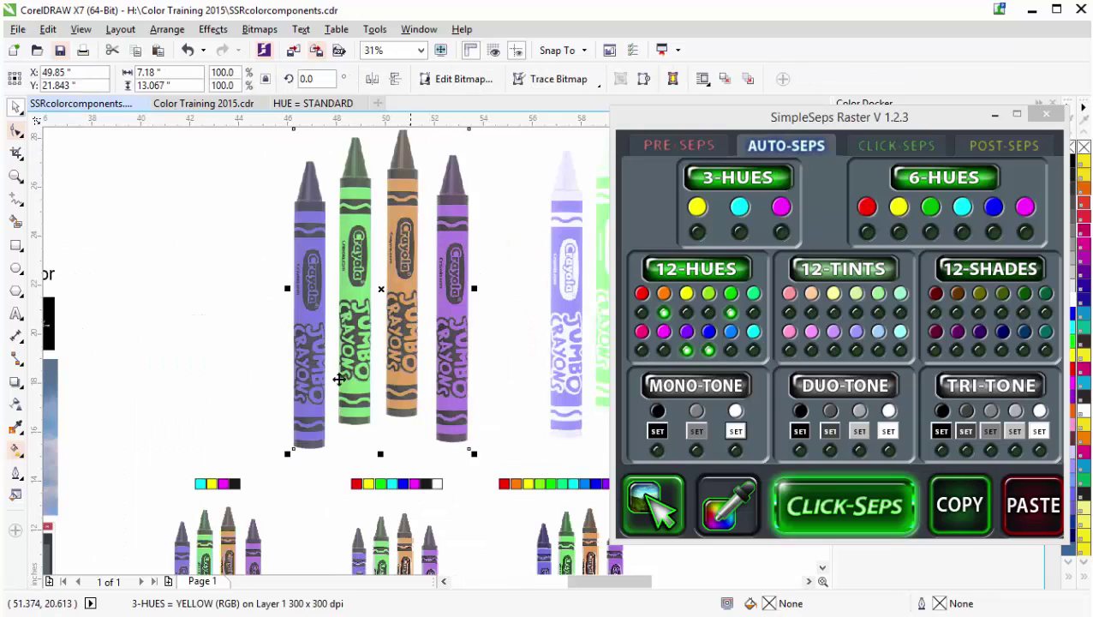
left_click(917, 146)
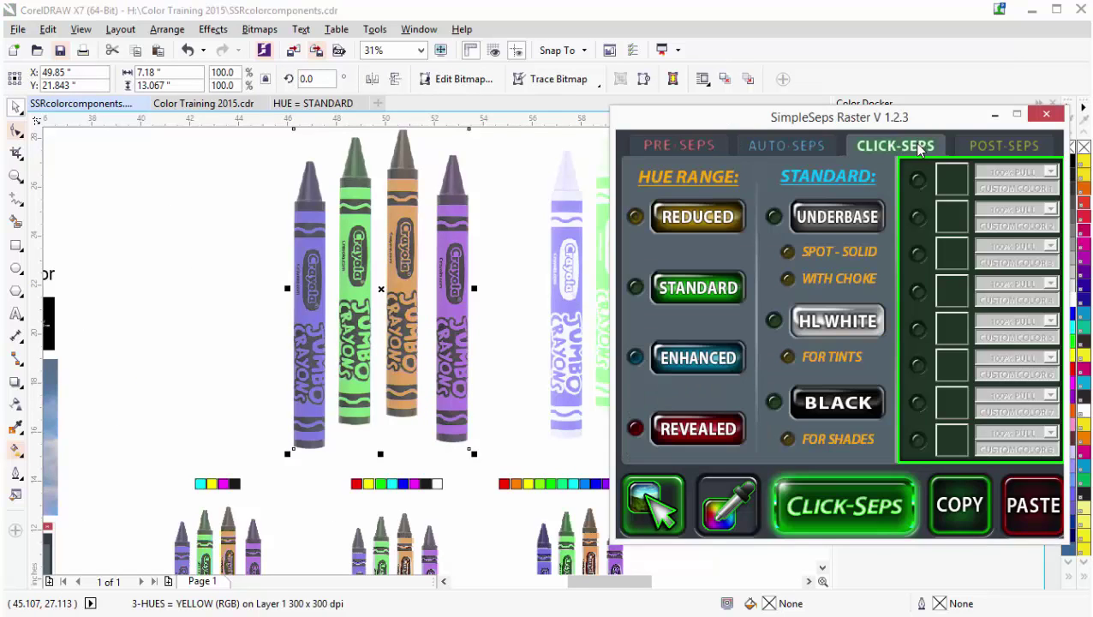
left_click(773, 403)
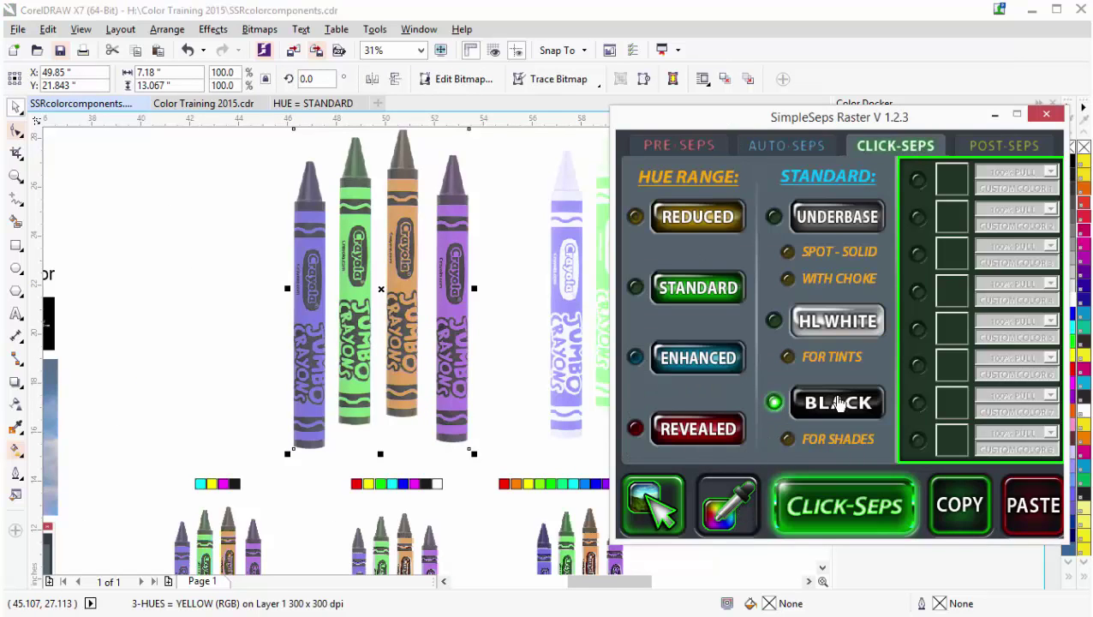
left_click(781, 147)
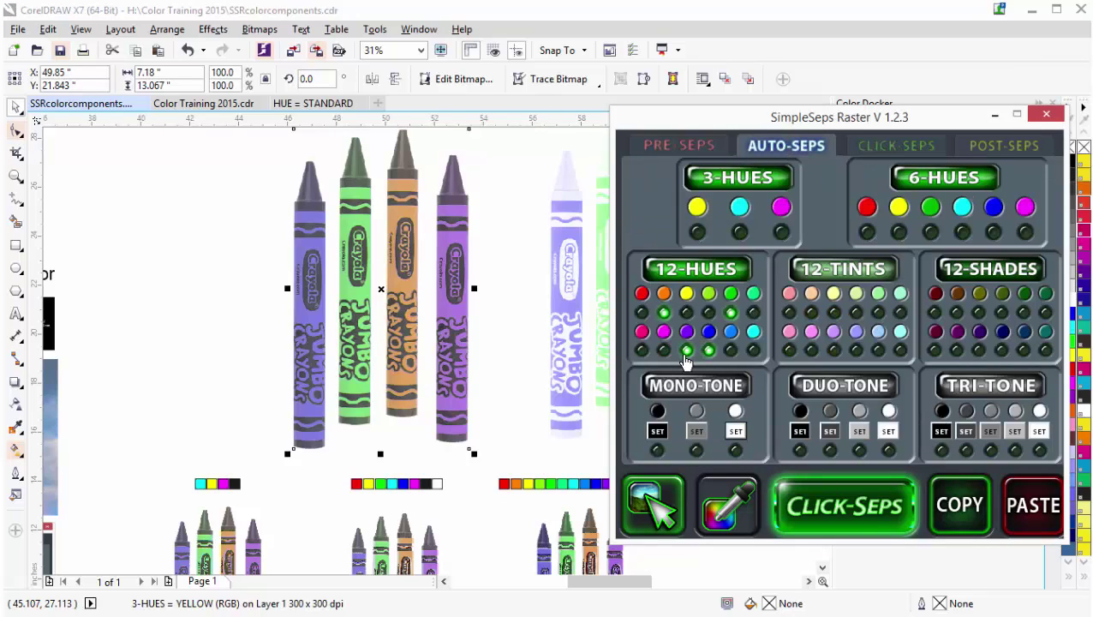
left_click(686, 351)
left_click(885, 148)
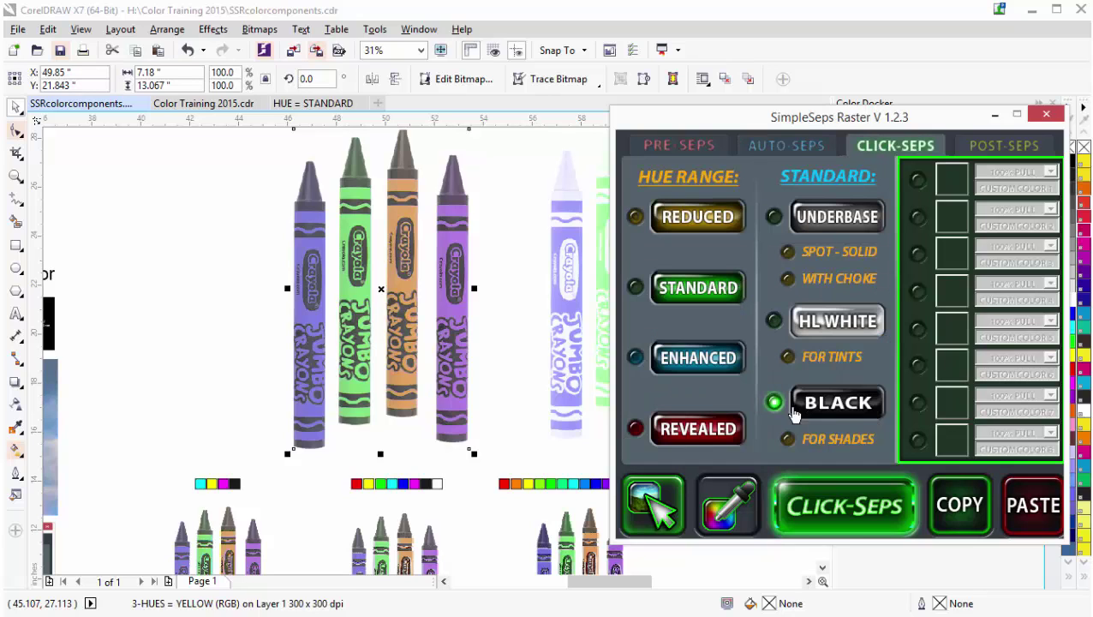
left_click(774, 403)
left_click(861, 512)
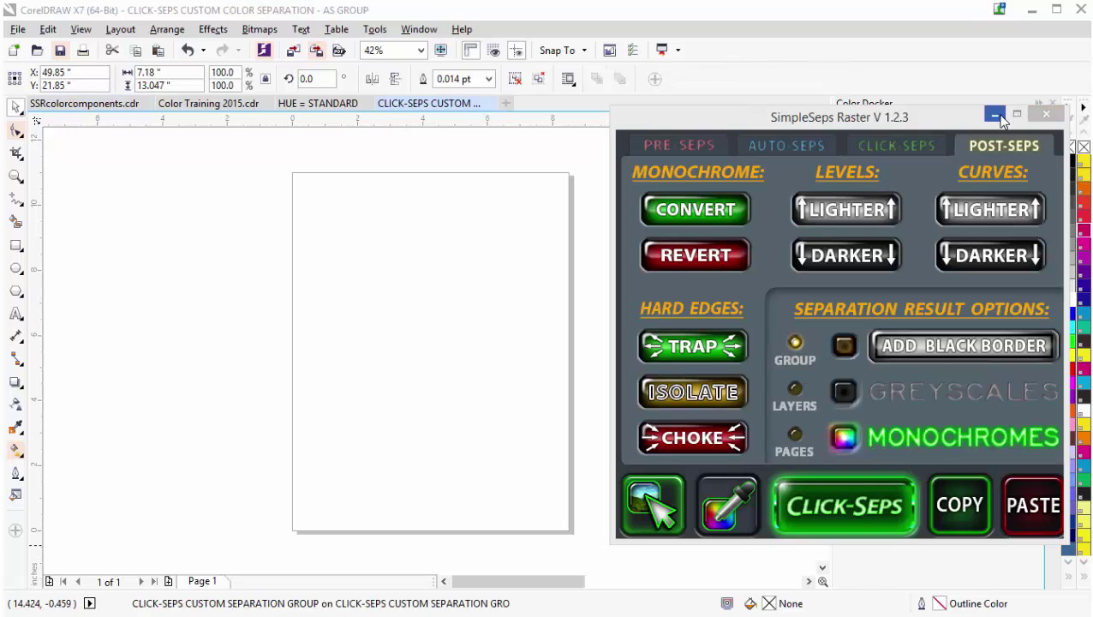
Minimize the SimpleSeps Raster window, then select and copy the resulting crayon separation group
left_click(997, 115)
left_click(662, 375)
scroll(428, 356, "down", 4)
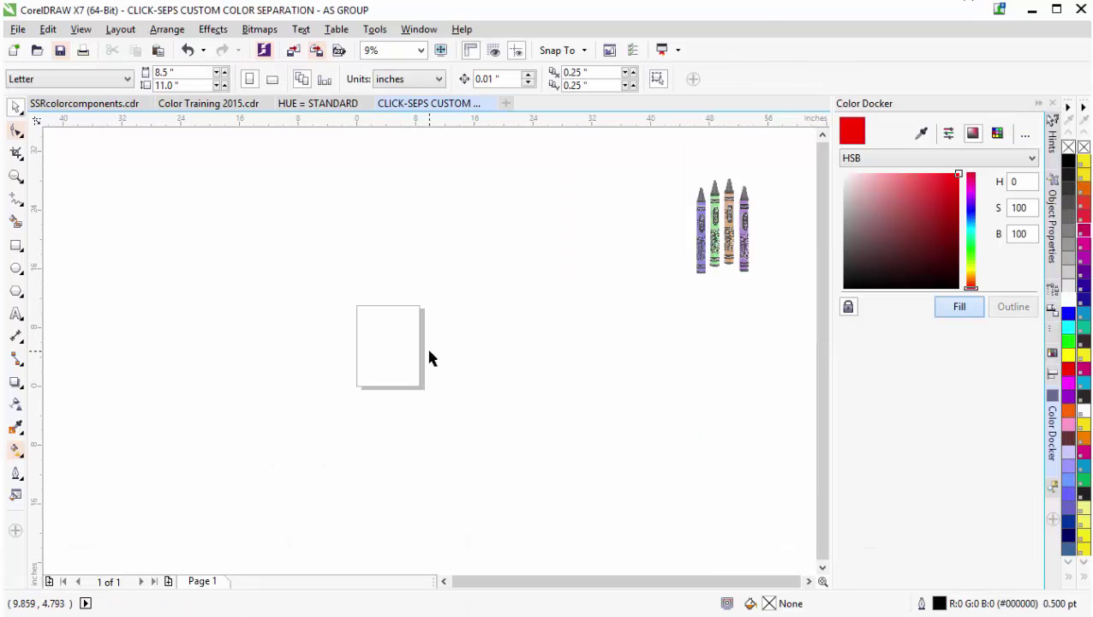
scroll(432, 351, "up", 2)
scroll(433, 347, "down", 1)
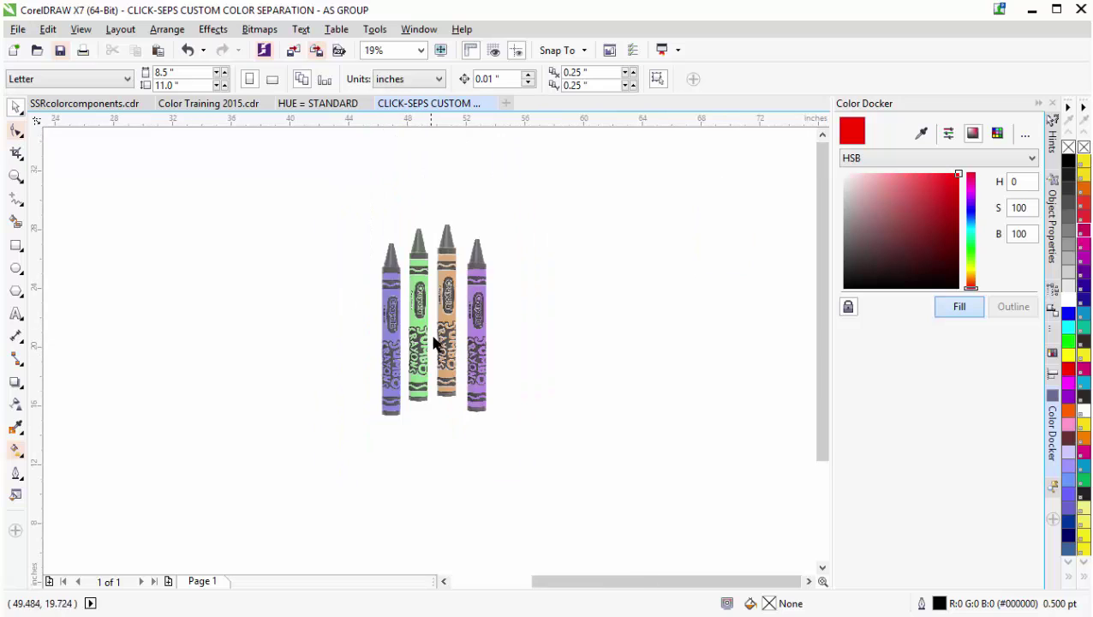
scroll(431, 351, "up", 1)
left_click_drag(265, 139, 626, 561)
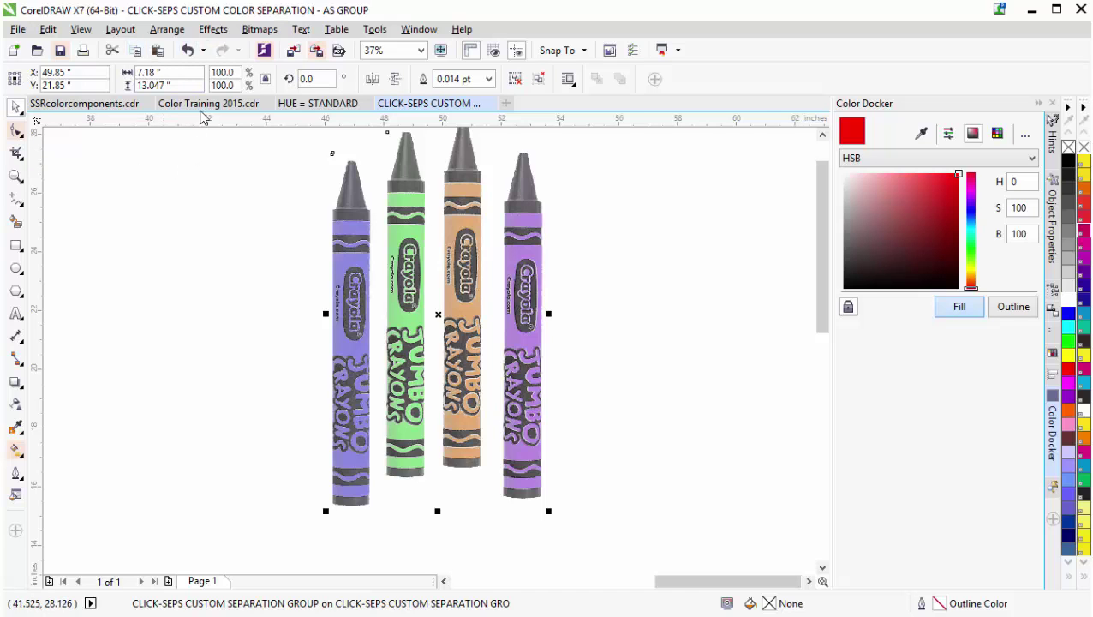
Replace the extracted hue image in SSRcolorcomponents.cdr with the copied separation group, placed beside the original crayons at about X 60.117 in, Y 21.717 in
left_click(105, 107)
scroll(456, 336, "down", 2)
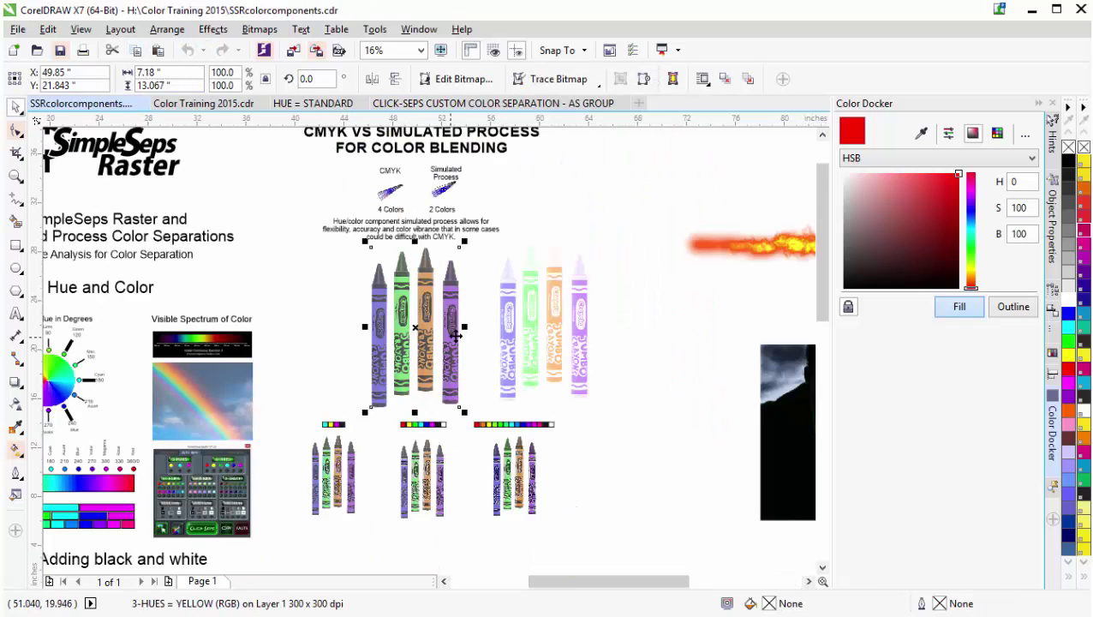
left_click(544, 336)
key("Delete")
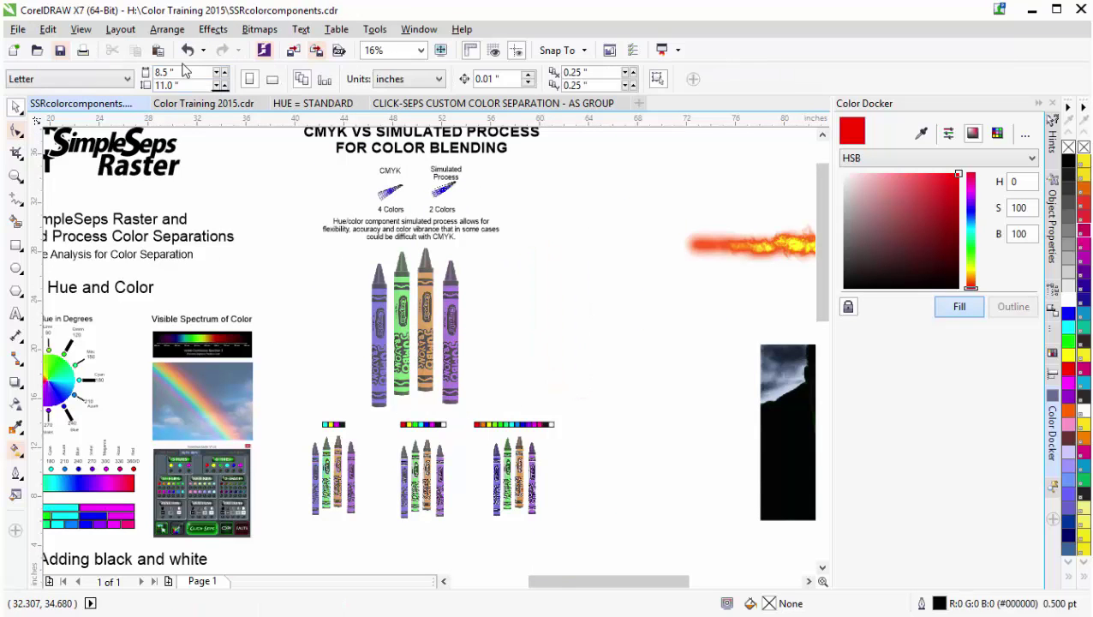
left_click(157, 49)
left_click_drag(430, 332, 528, 316)
scroll(521, 332, "up", 2)
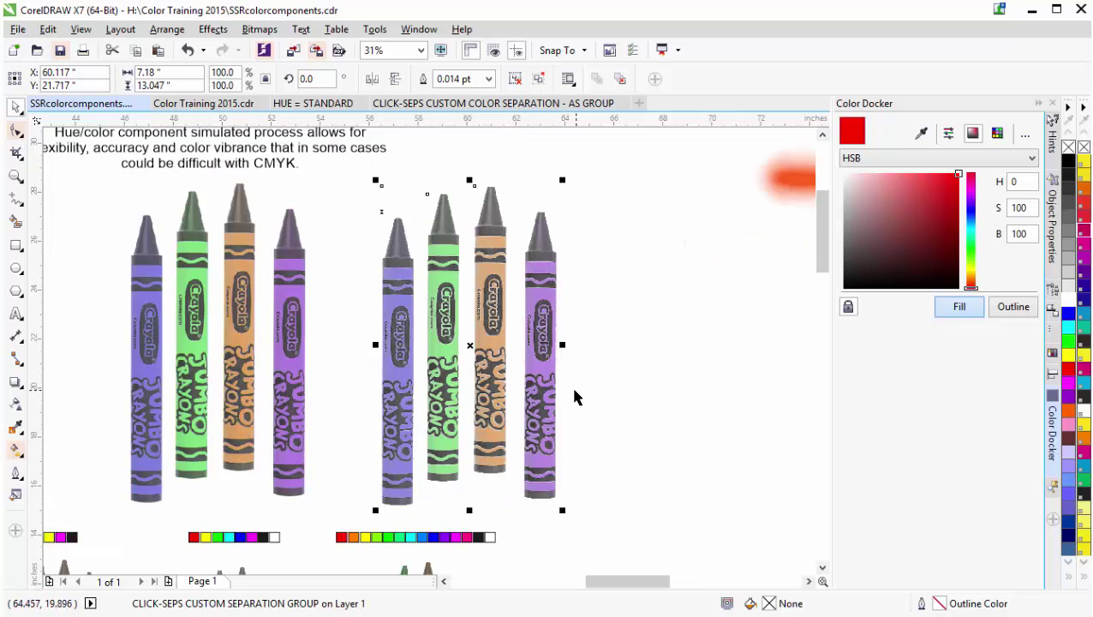
Set the transparency merge mode of the pasted crayon separation group to Subtract
left_click(14, 406)
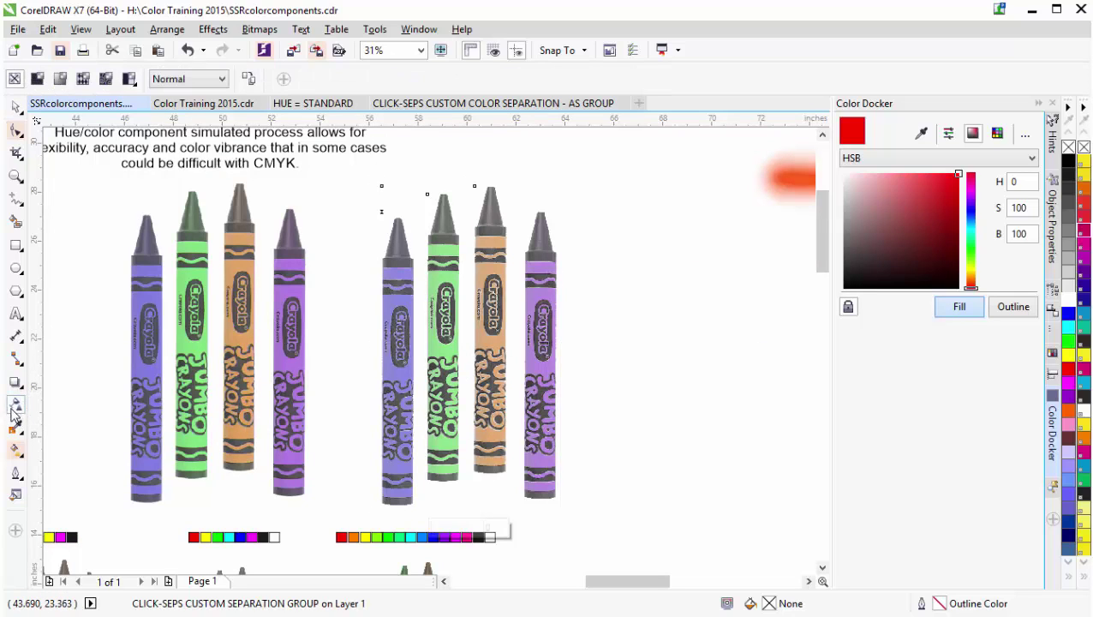
left_click(221, 80)
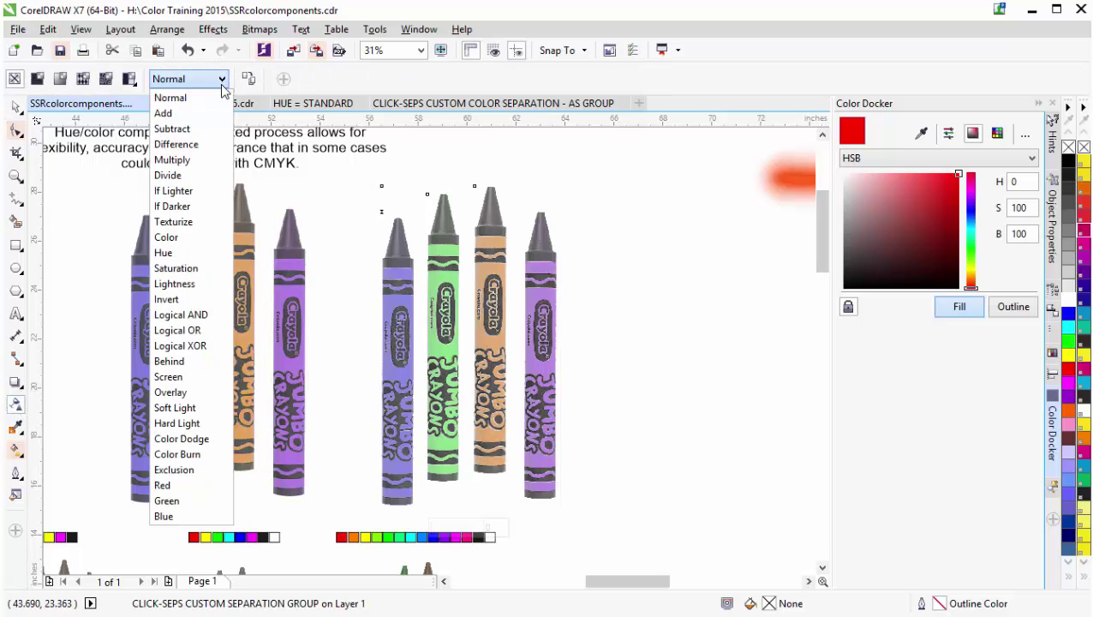
left_click(210, 130)
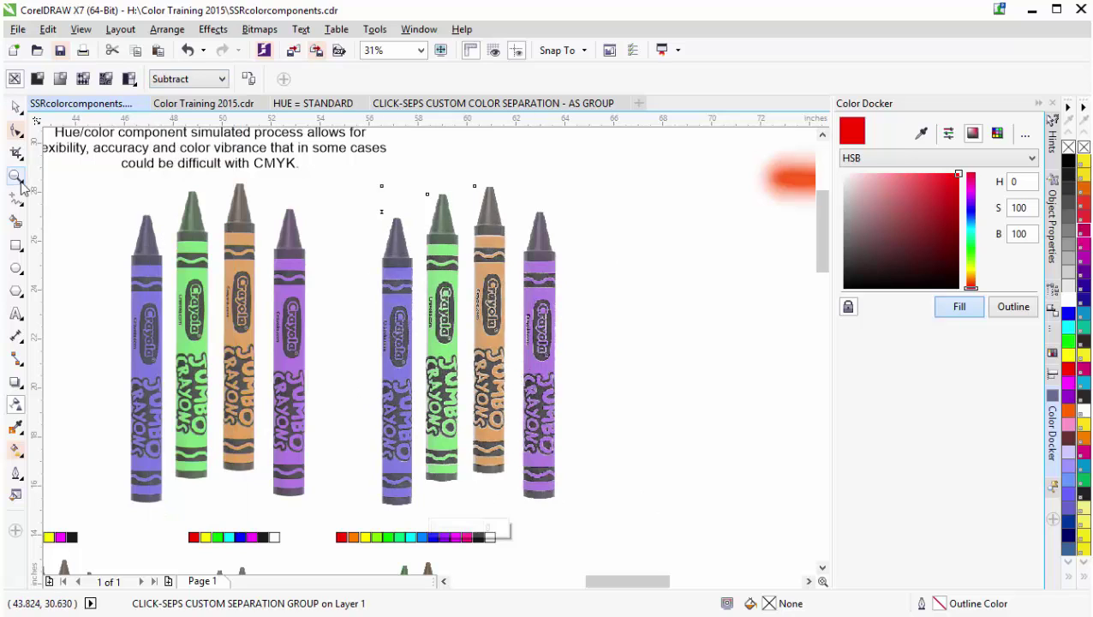
left_click(21, 389)
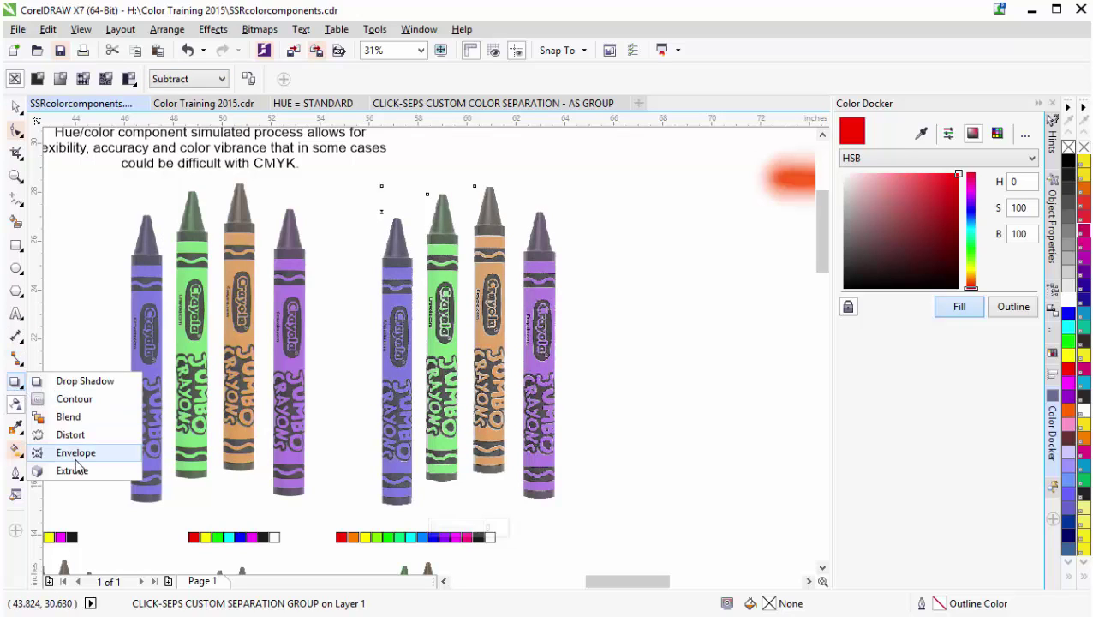
Ungroup the pasted crayon separation group beside the original crayons and deselect the parts
left_click(68, 416)
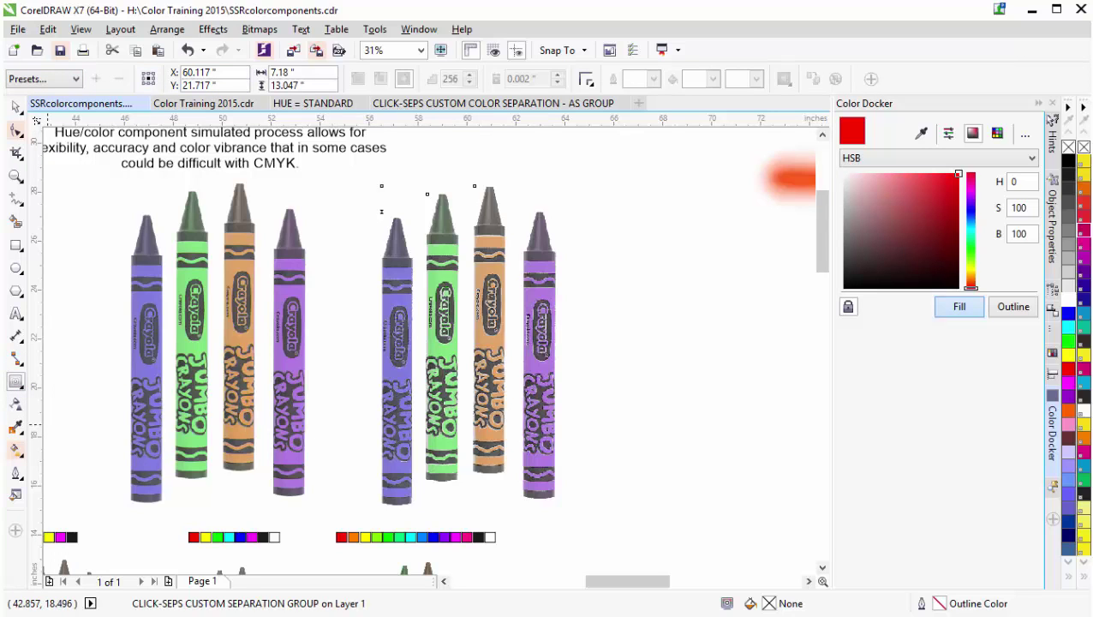
left_click(15, 107)
left_click(526, 220)
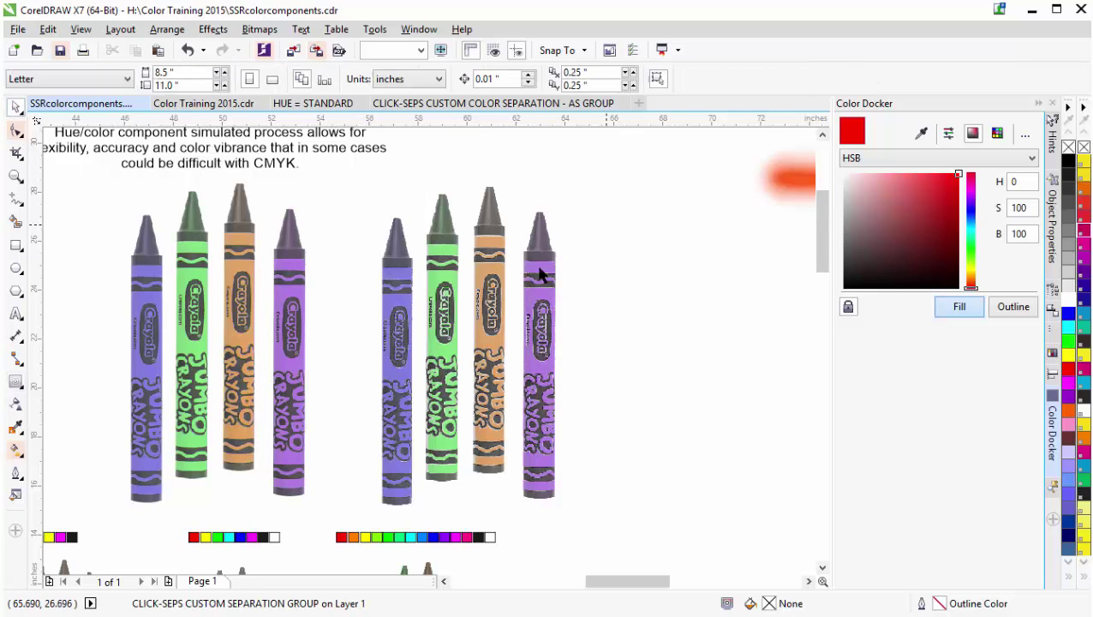
left_click(521, 281)
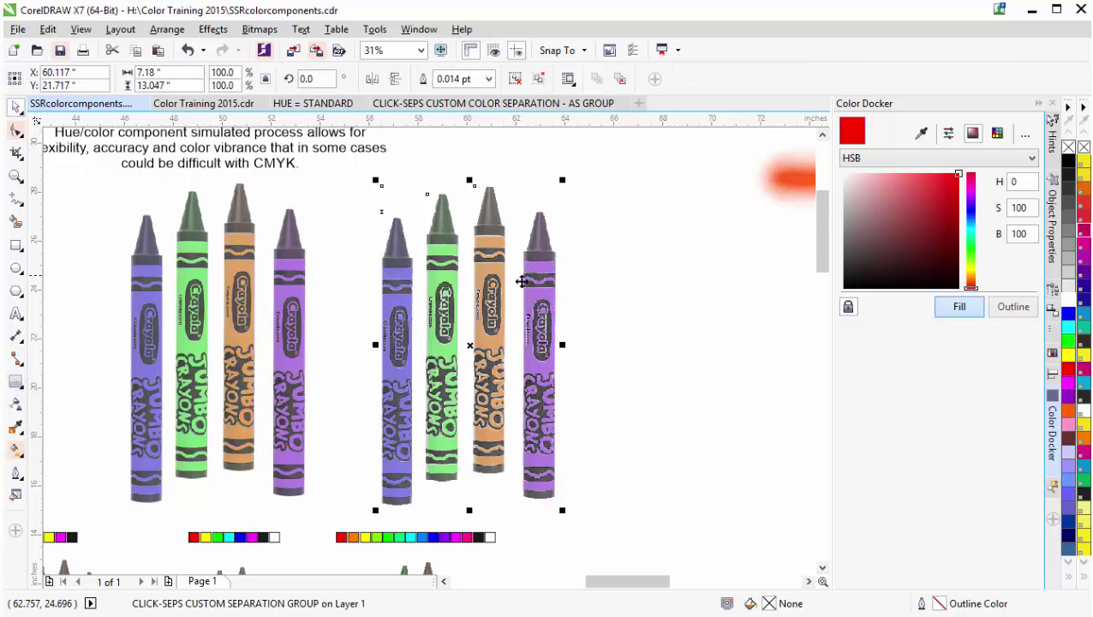
left_click(537, 78)
left_click(624, 295)
Pull the black separation out beside the crayon hues and move the violet hue separation above them
left_click(496, 320)
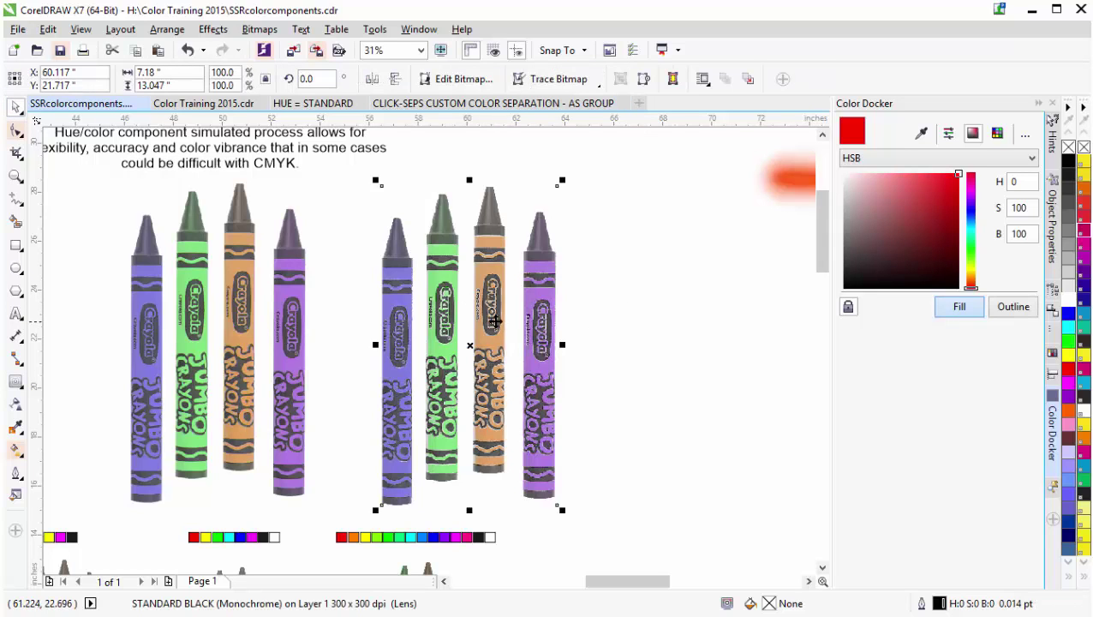
mouse_move(496, 324)
left_mouse_down()
mouse_move(699, 363)
mouse_move(722, 317)
mouse_move(714, 337)
left_mouse_up()
left_click(541, 339)
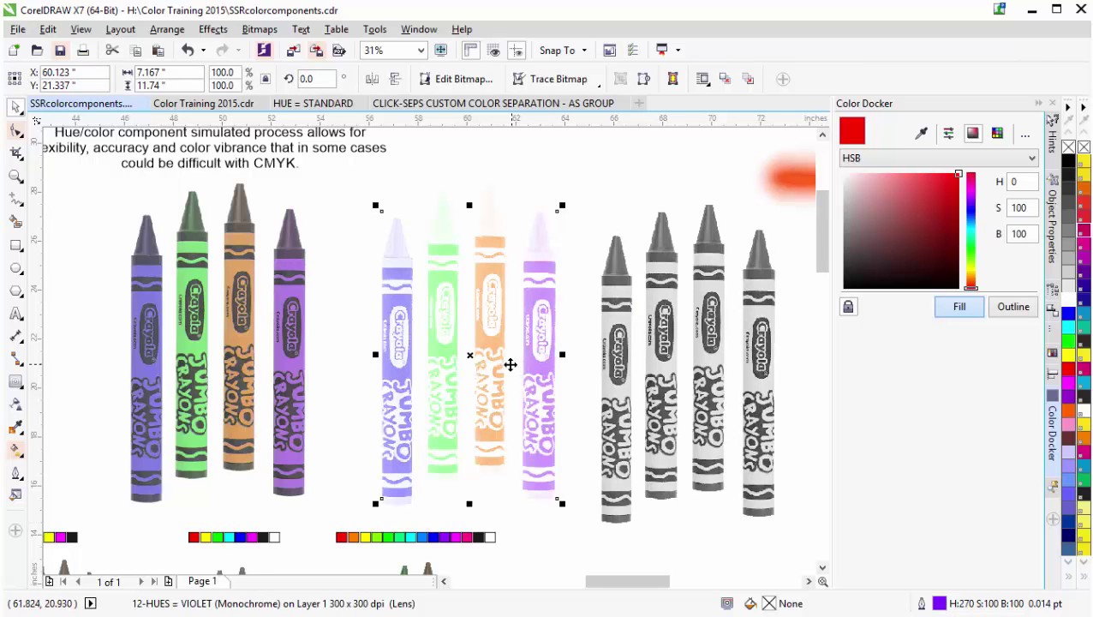
mouse_move(539, 339)
left_mouse_down()
mouse_move(452, 356)
mouse_move(531, 371)
mouse_move(566, 339)
mouse_move(557, 346)
left_mouse_up()
scroll(557, 346, "down", 1)
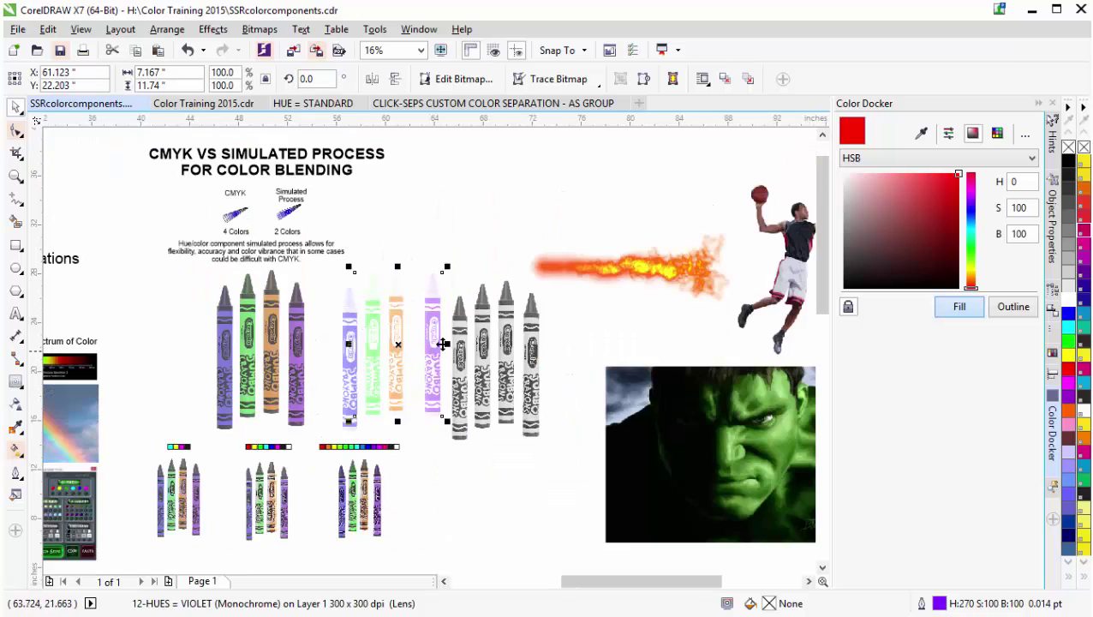
left_click_drag(438, 344, 463, 237)
scroll(411, 233, "up", 2)
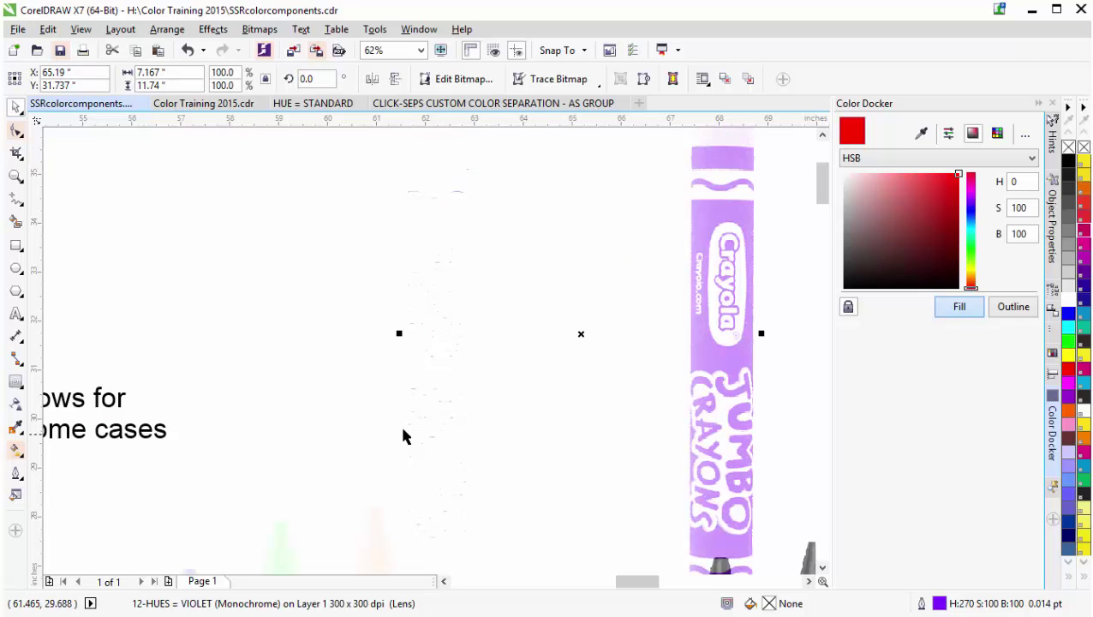
Spread the blue, violet, green and orange hue separations apart so each shows on its own
scroll(569, 411, "down", 1)
left_click(337, 510)
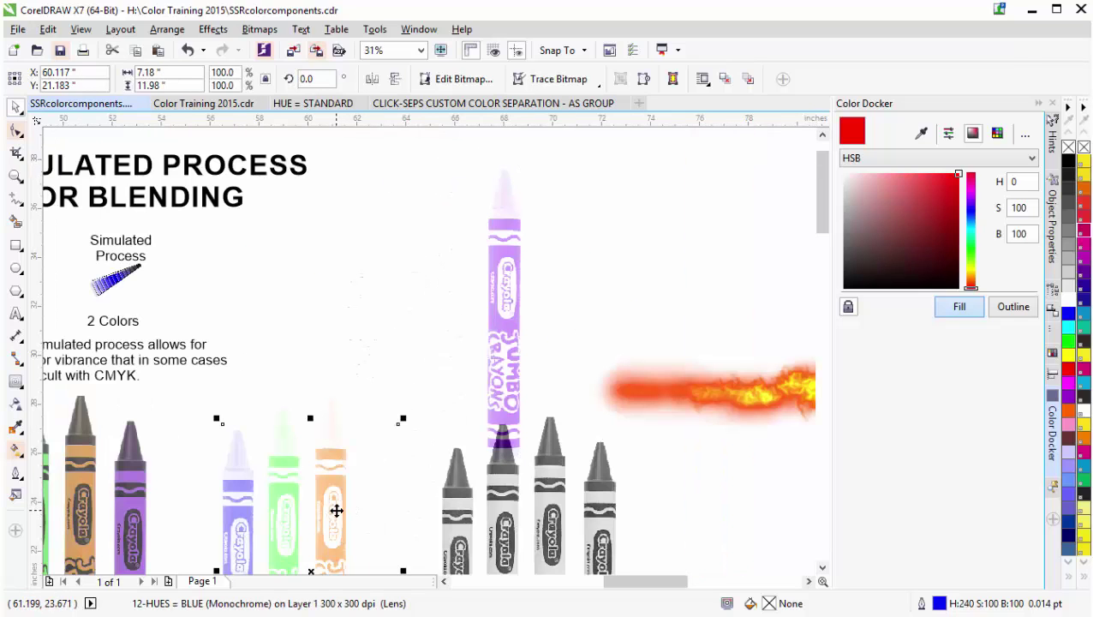
left_click_drag(337, 510, 450, 357)
left_click_drag(367, 438, 575, 344)
left_click(285, 537)
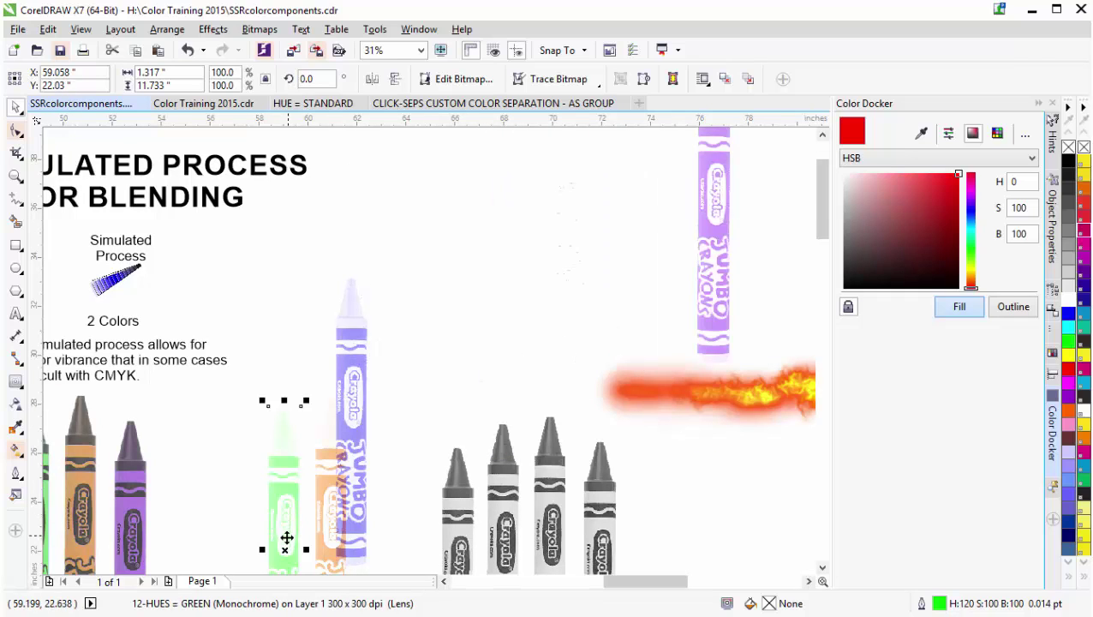
left_click_drag(285, 537, 485, 380)
left_click(324, 532)
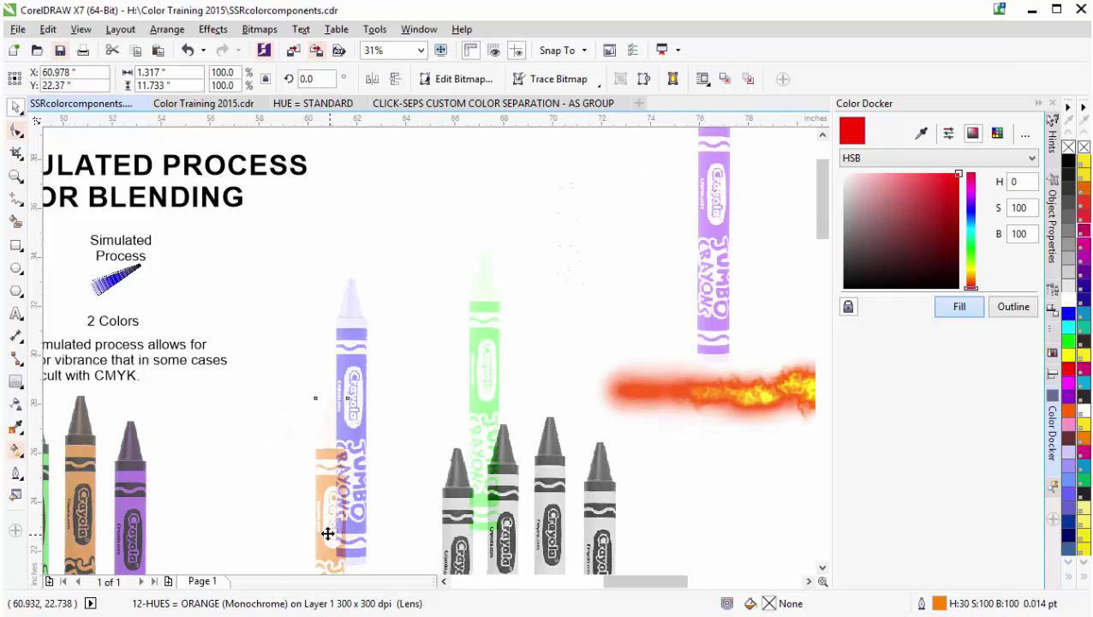
left_click_drag(325, 532, 278, 446)
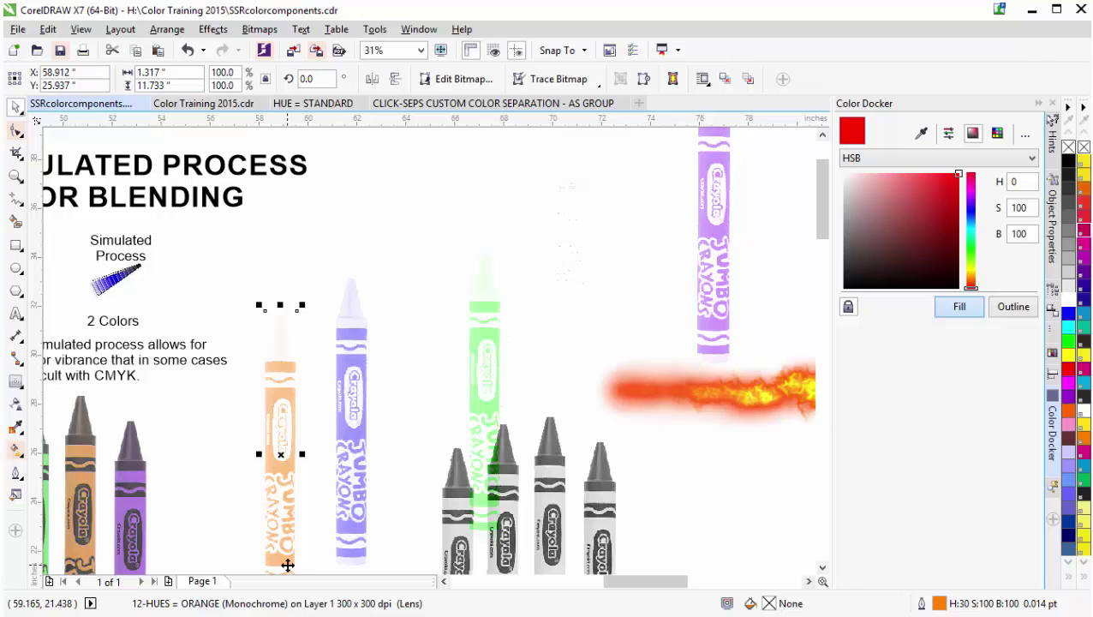
Undo the moves of the individual crayon separations
key("ctrl+z")
key("ctrl+z")
key("ctrl+z")
key("ctrl+z")
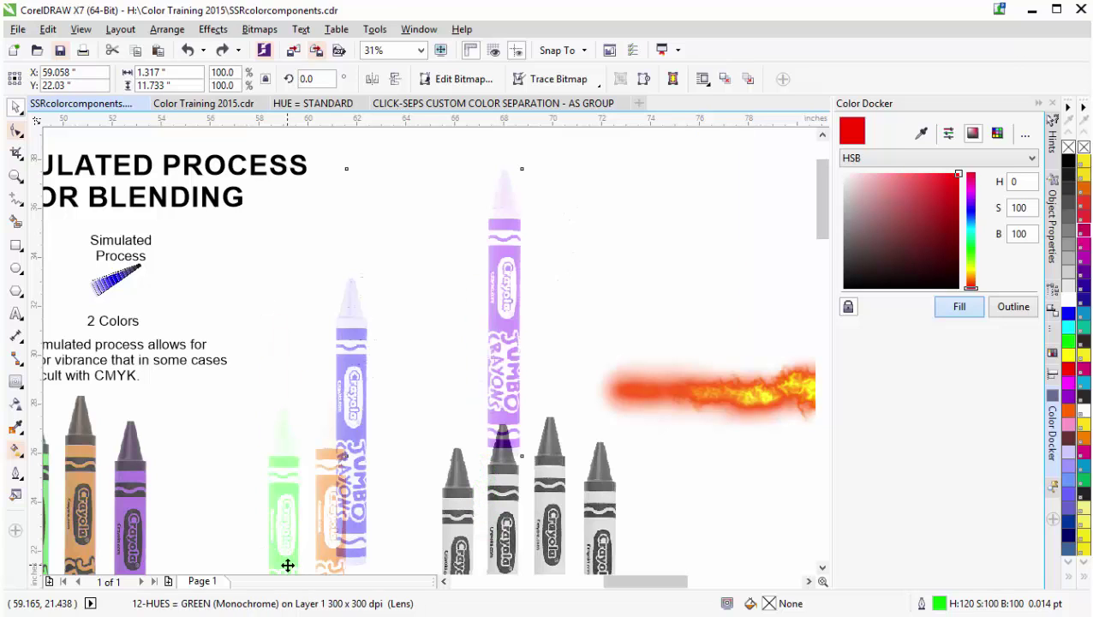
key("ctrl+z")
key("ctrl+z")
key("ctrl+z")
key("ctrl+z")
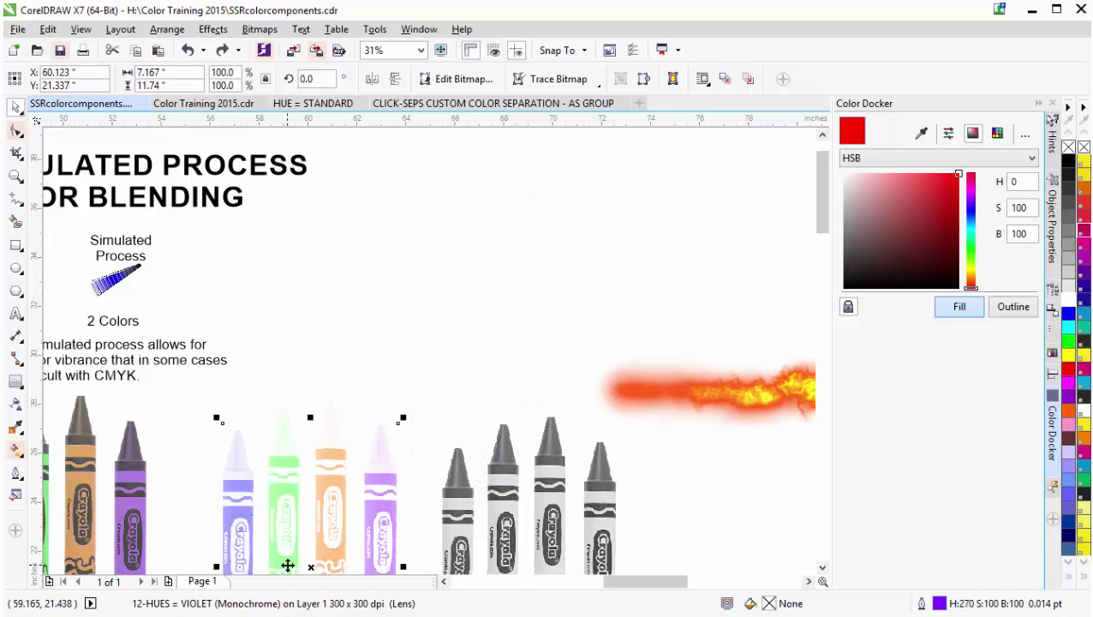
Move the fire image to the empty area above the basketball players, at about X 82.336 in, Y 46.954 in
left_click(677, 401)
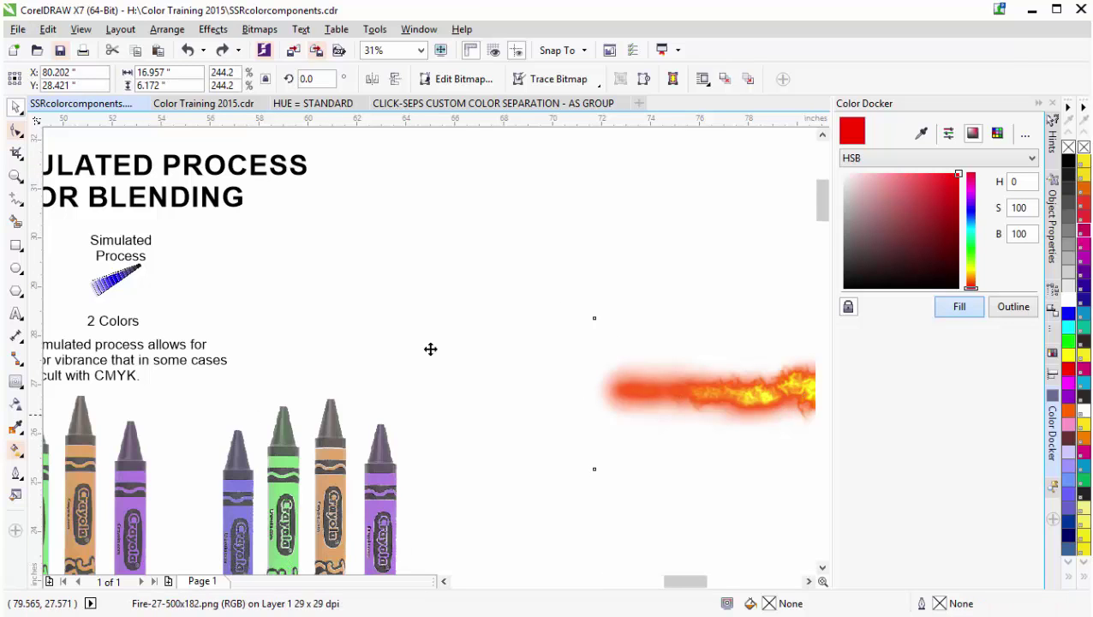
key("shift+F2")
scroll(560, 245, "down", 5)
scroll(495, 366, "up", 5)
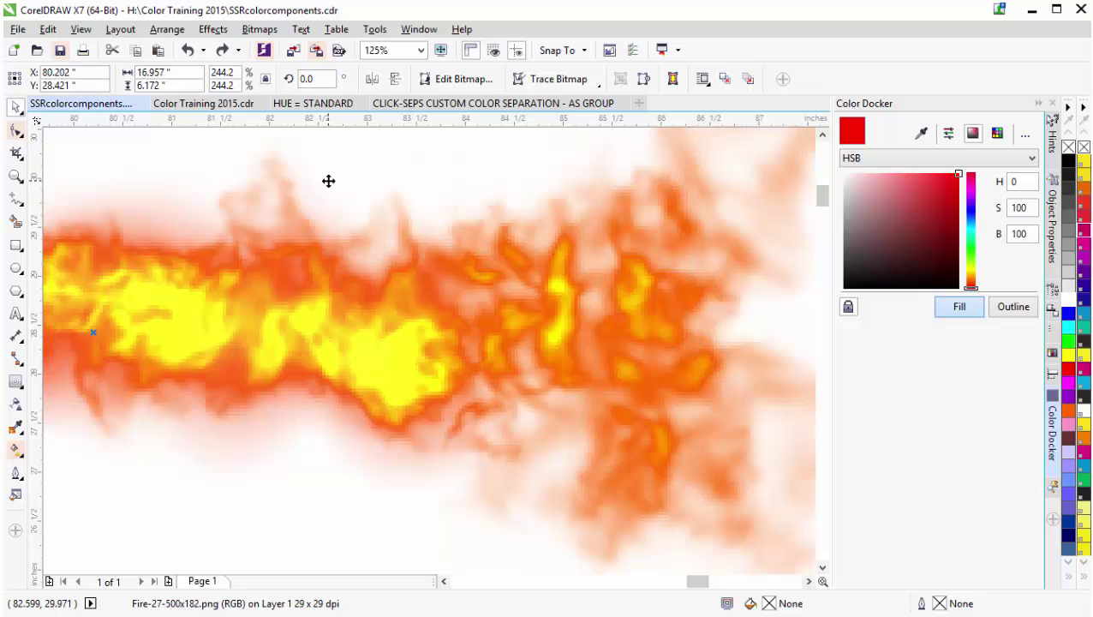
scroll(455, 371, "down", 8)
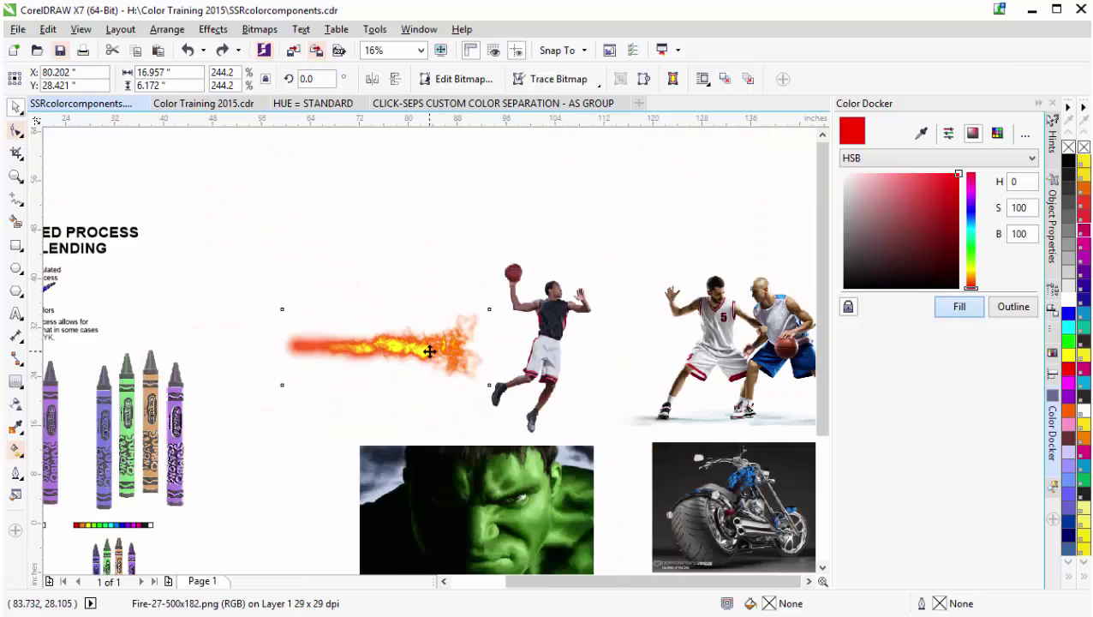
left_click_drag(444, 237, 421, 235)
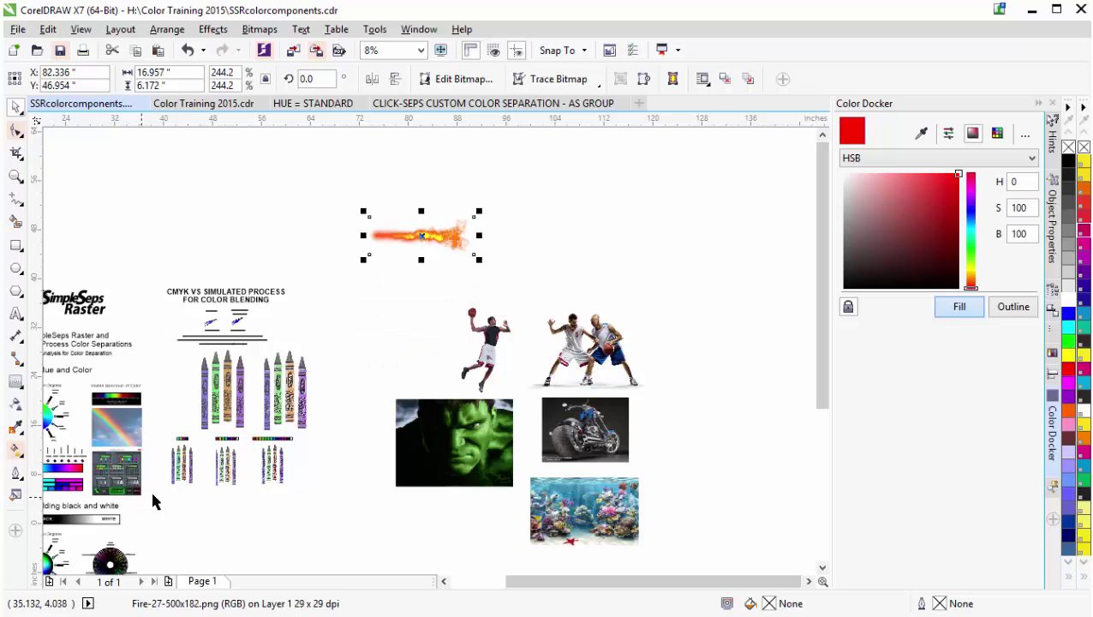
Copy the hue spectrum bar with its degree labels and place it just above the fire image, at about X 82.006 in, Y 52.72 in
scroll(425, 351, "down", 1)
scroll(364, 322, "up", 1)
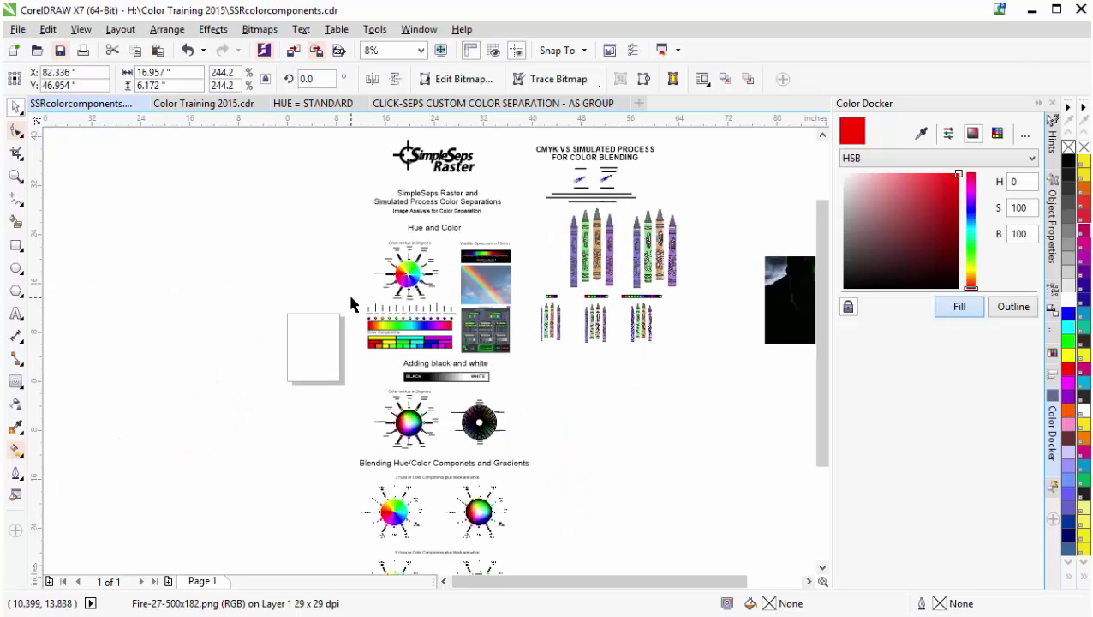
left_click_drag(350, 298, 759, 184)
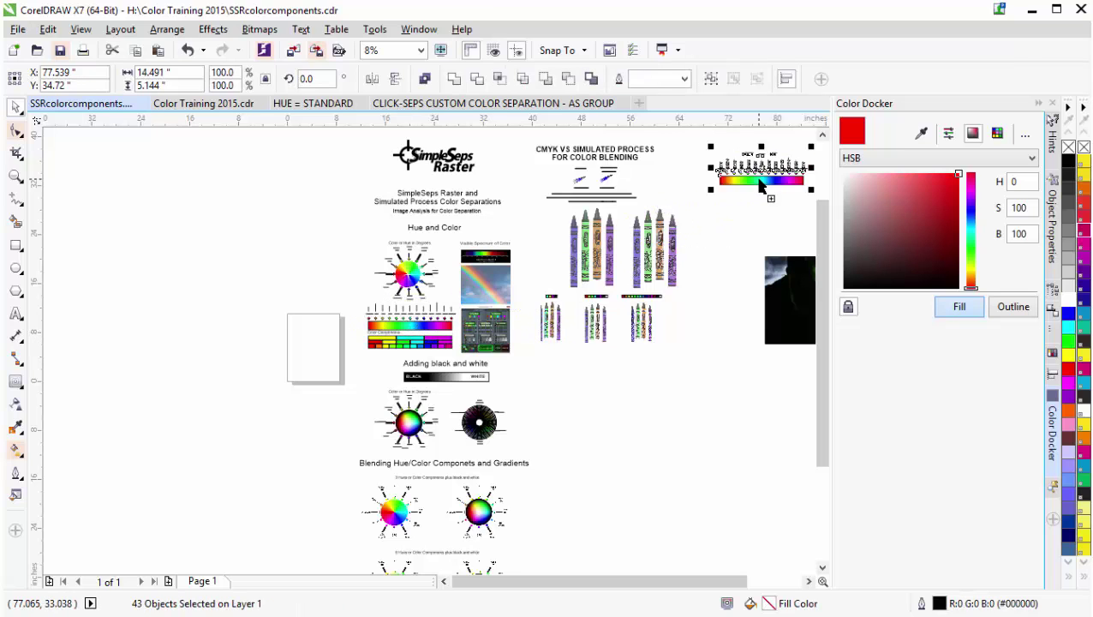
scroll(759, 184, "down", 2)
scroll(428, 352, "up", 2)
scroll(428, 352, "up", 1)
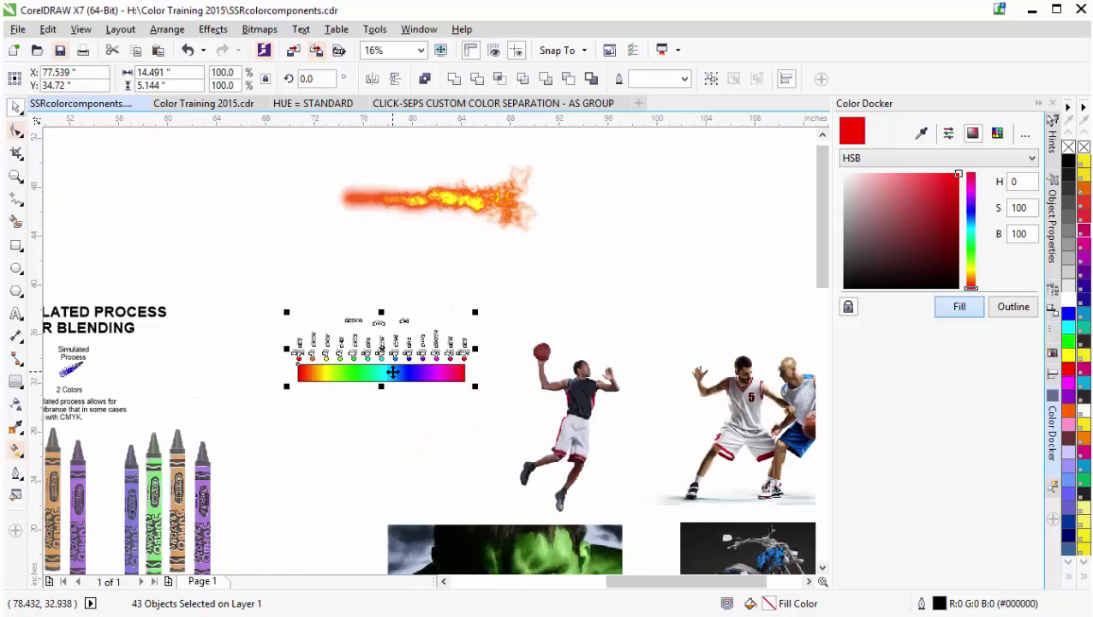
left_click_drag(429, 352, 442, 156)
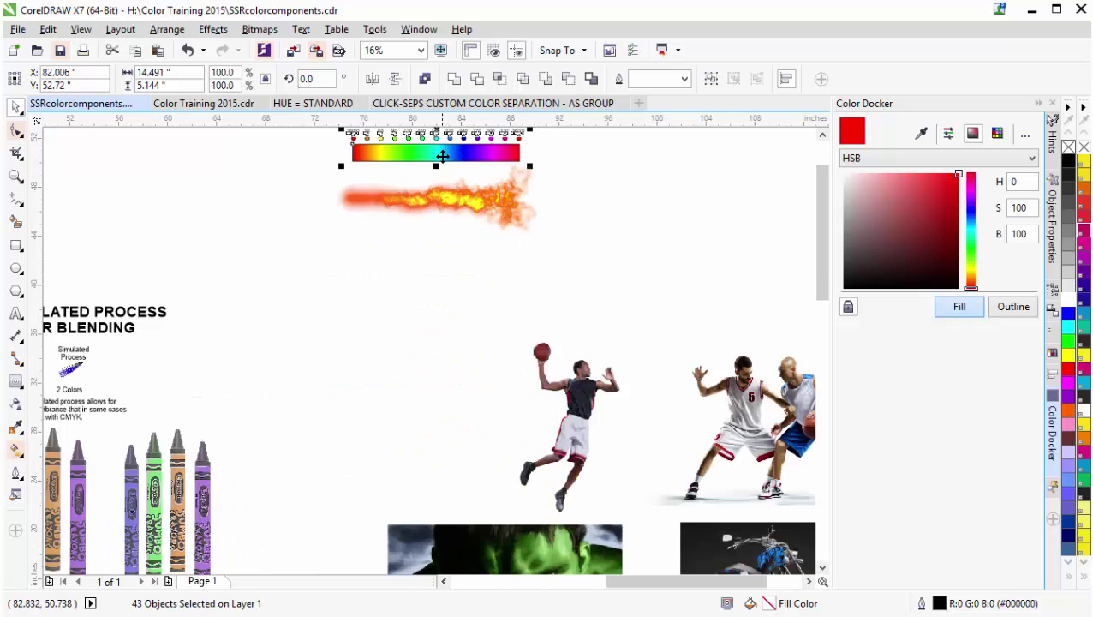
Delete the stray Magenta, Violet and Blue labels above the copied hue spectrum bar
scroll(433, 347, "up", 3)
scroll(431, 376, "up", 4)
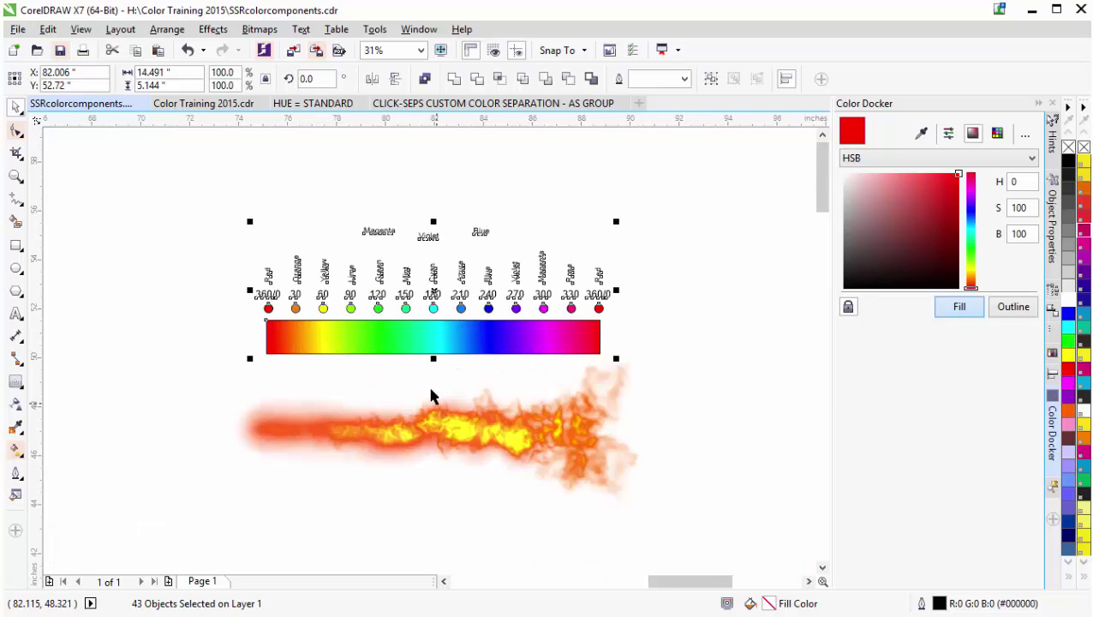
scroll(433, 358, "down", 2)
left_click(505, 168)
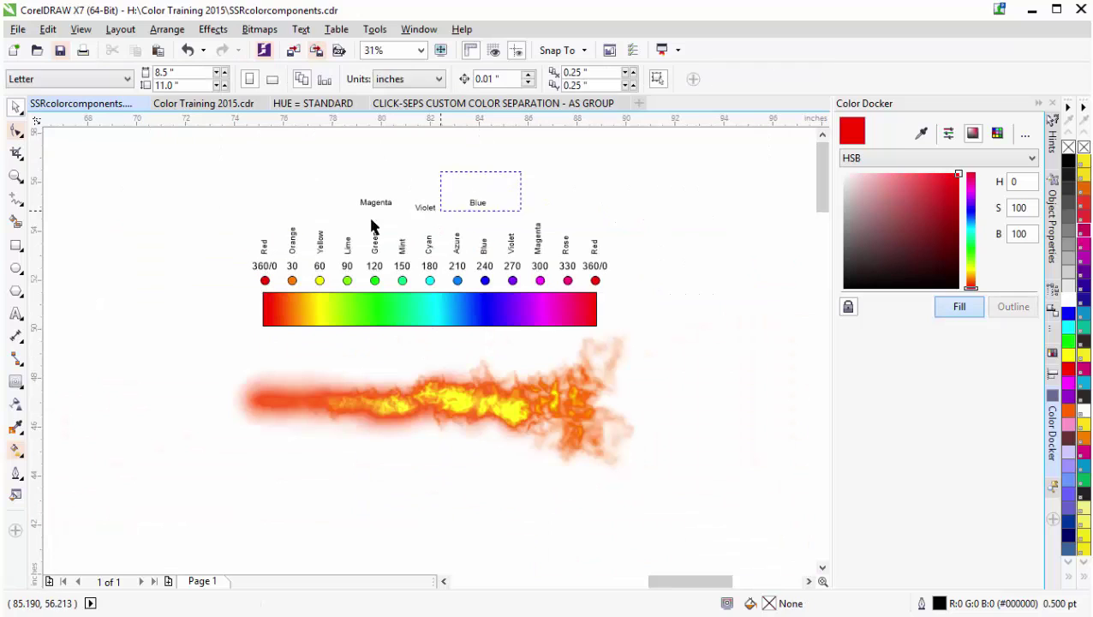
left_click(326, 227)
key("Delete")
Sample an orange tone from the fire image with the eyedropper and read it in the HSB color model
left_click(434, 407)
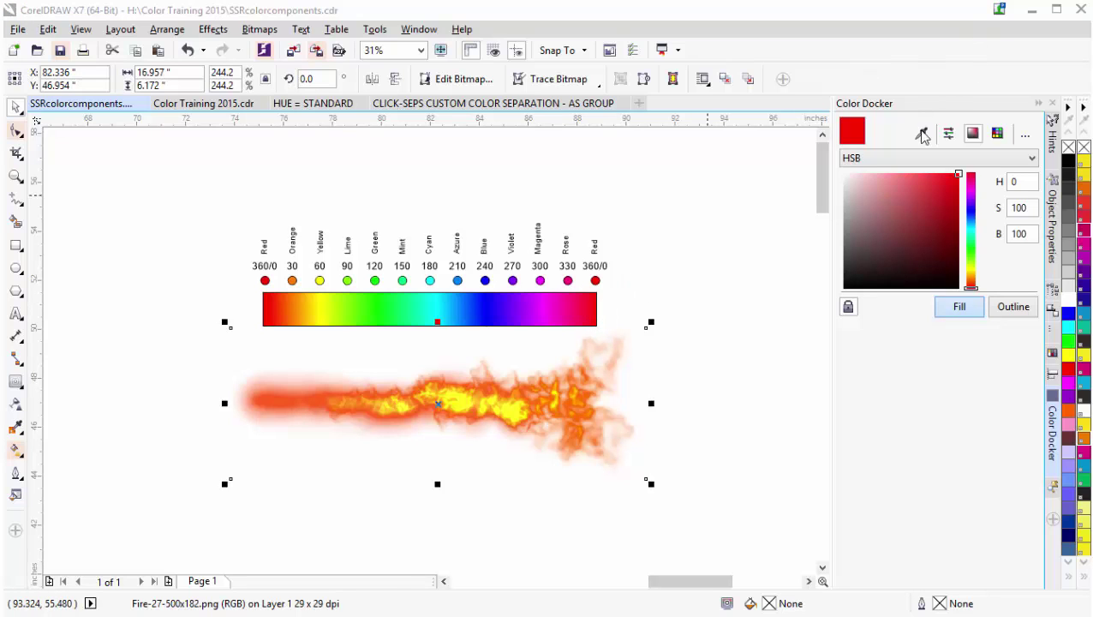
left_click(921, 134)
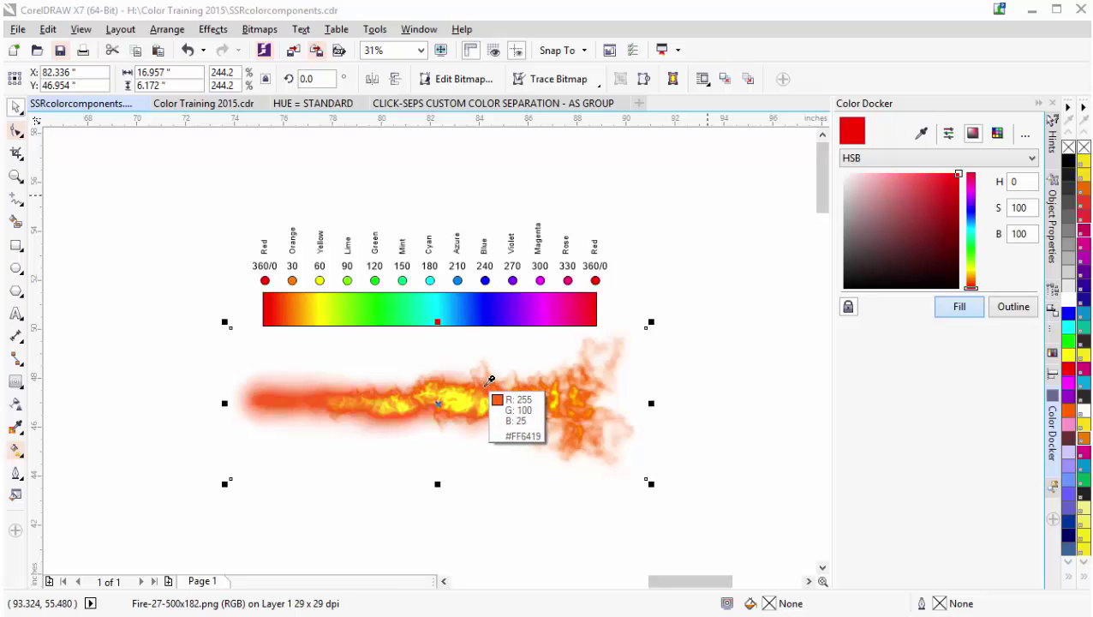
left_click(489, 380)
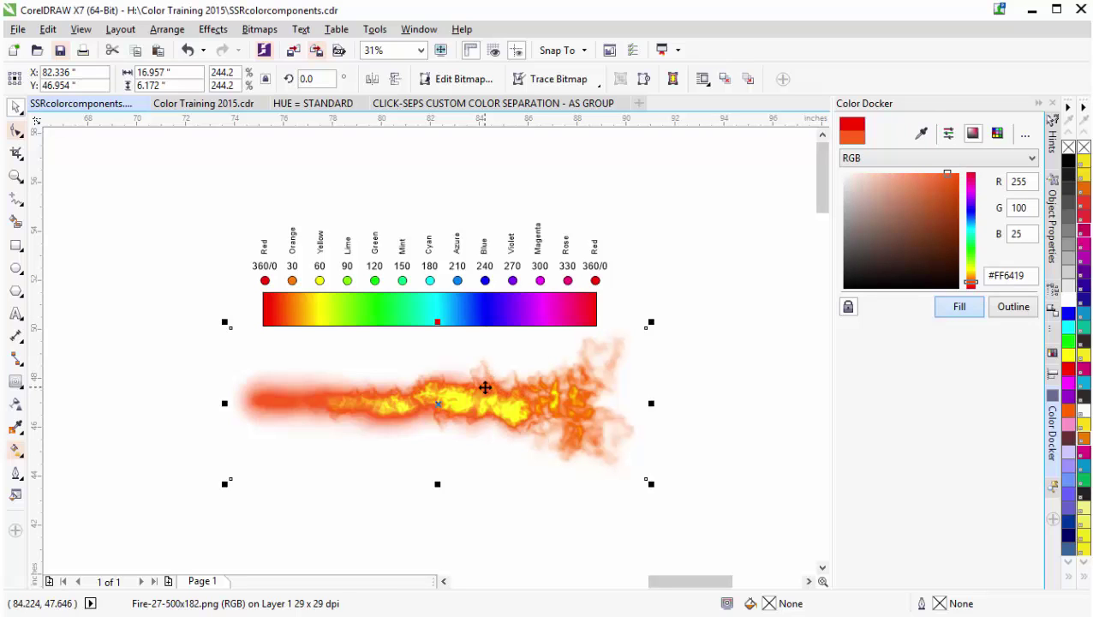
left_click(1032, 159)
left_click(850, 211)
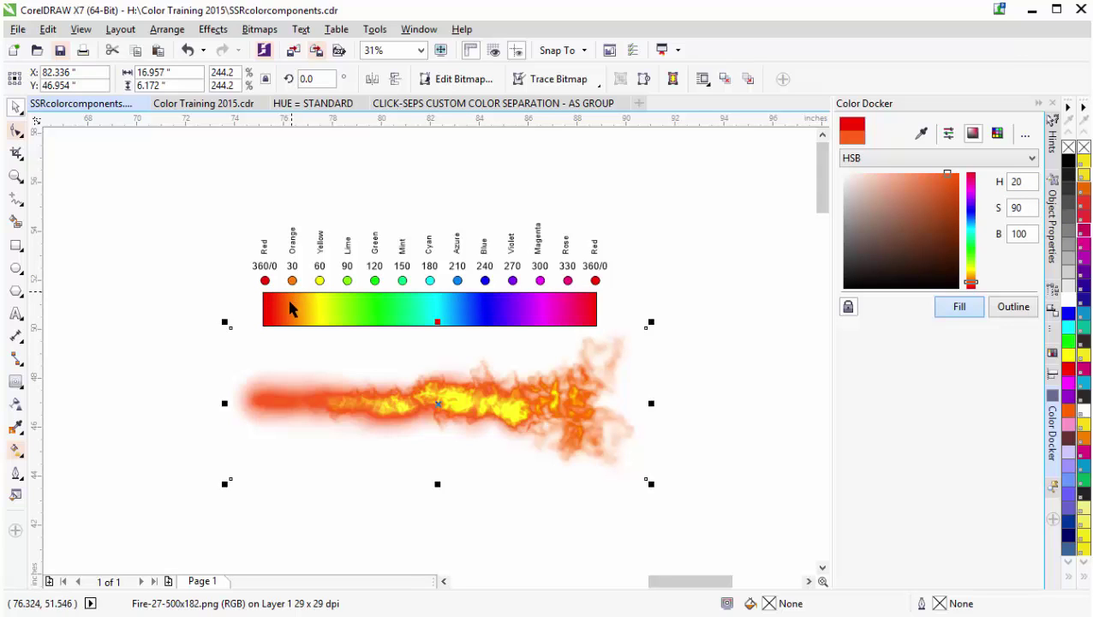
left_click(548, 549)
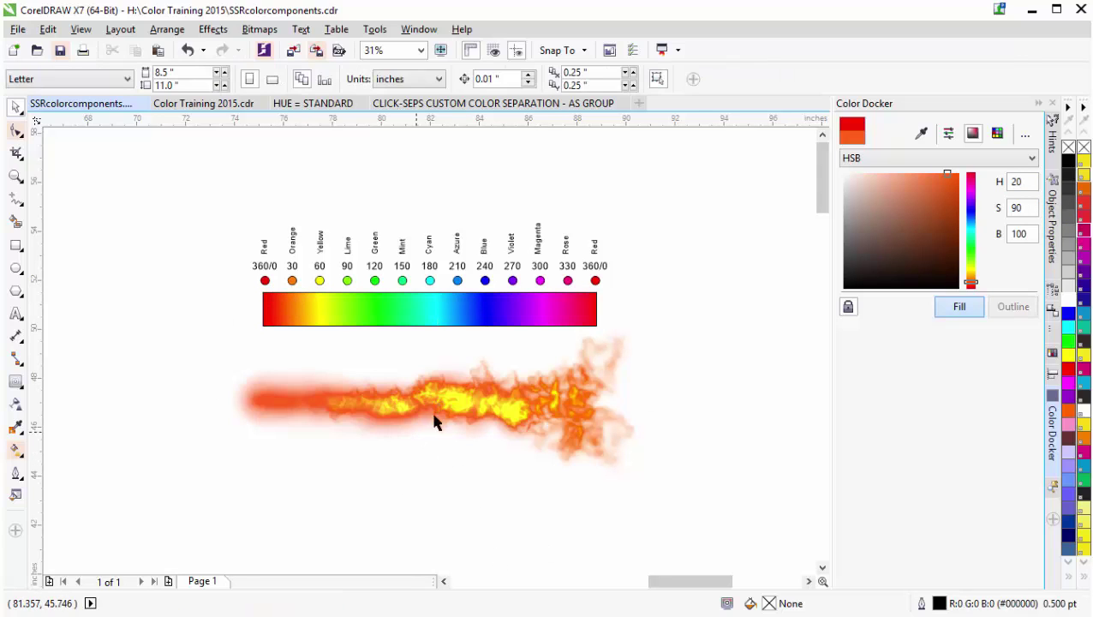
Select the fire image and, in SimpleSeps Raster, replace the chosen 12-Hues colors with Red, Orange and Yellow
left_click(441, 411)
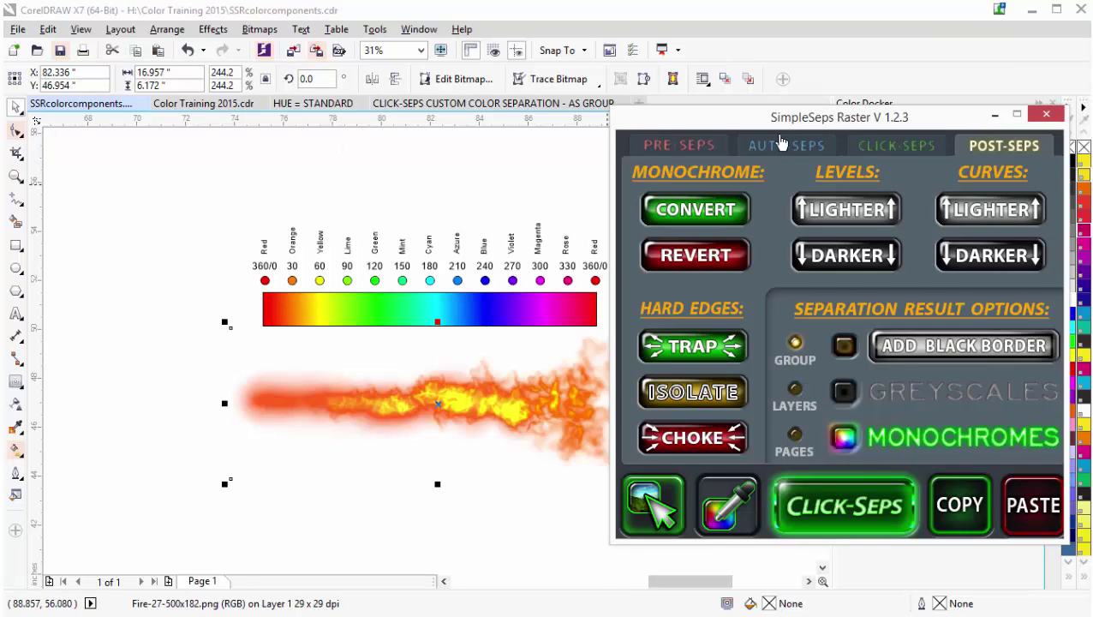
left_click(784, 144)
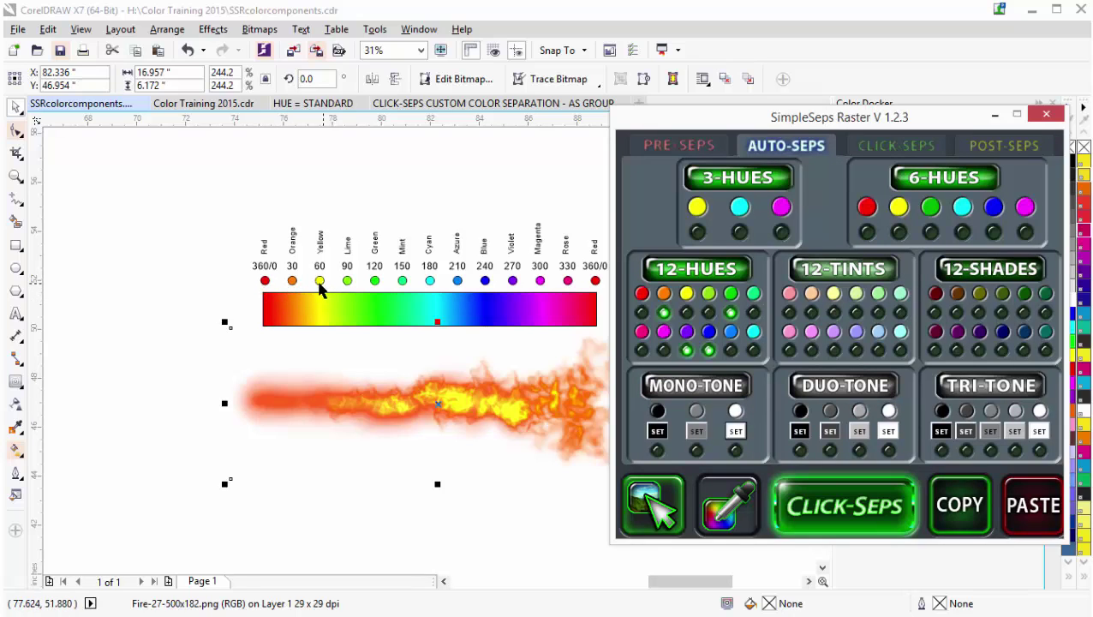
left_click(663, 312)
left_click(686, 350)
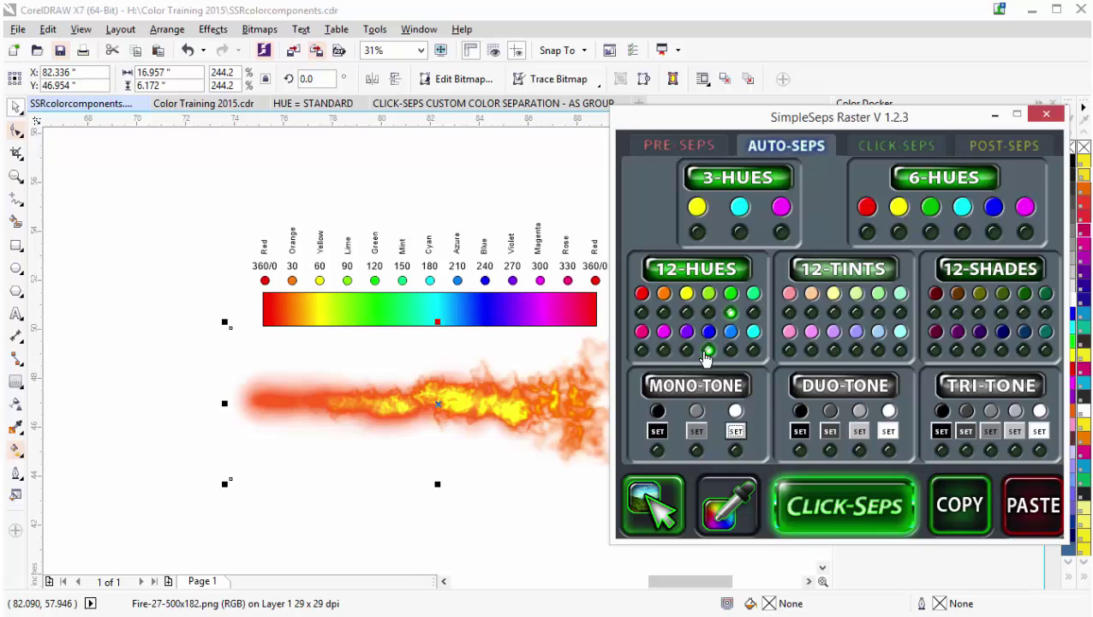
left_click(708, 351)
left_click(731, 312)
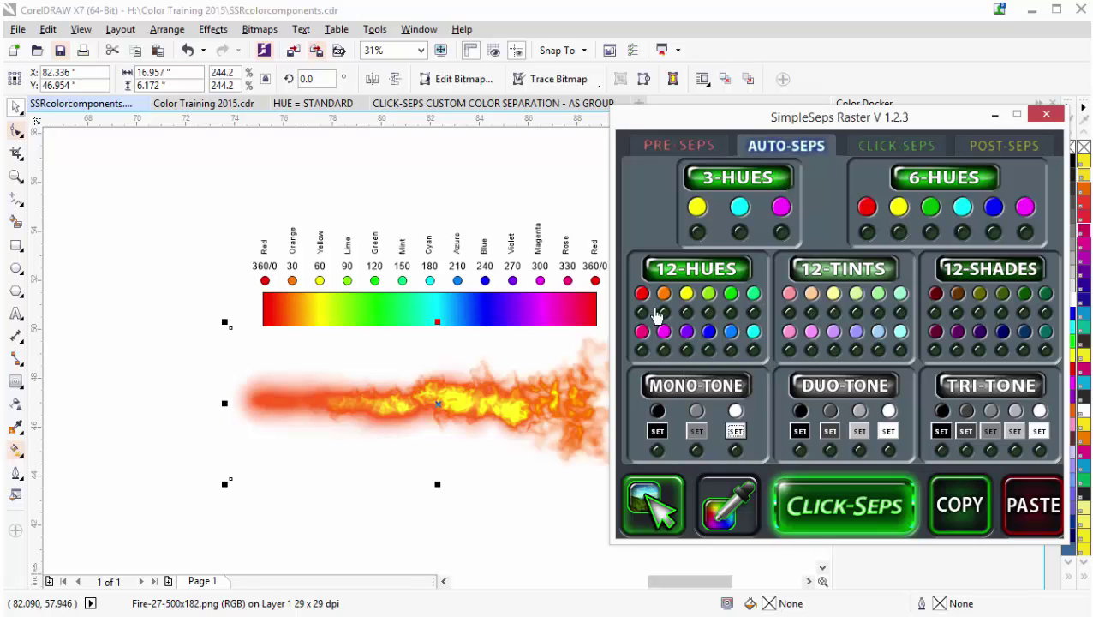
left_click(642, 314)
left_click(664, 314)
left_click(686, 313)
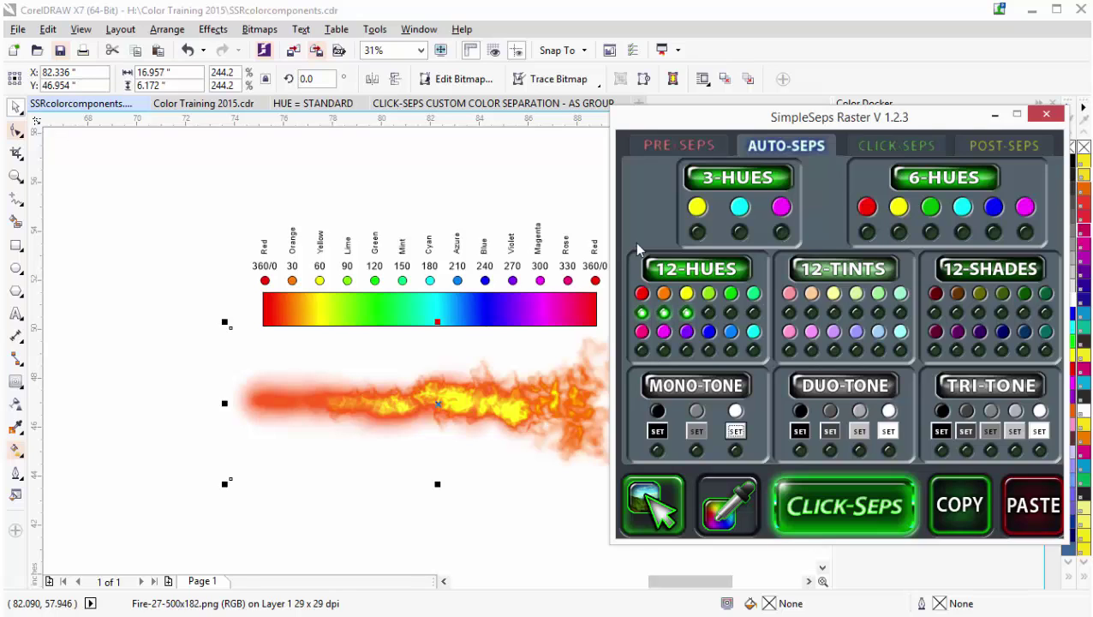
Check the standard separation options for the fire image, then minimize SimpleSeps Raster and deselect the image
left_click(895, 147)
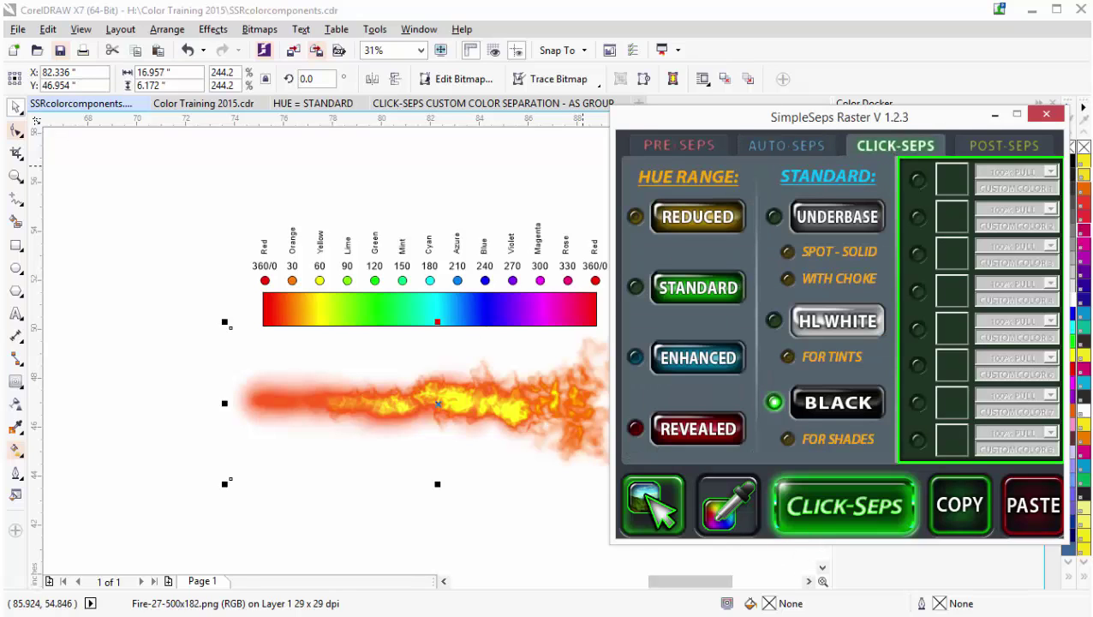
left_click(994, 115)
left_click(712, 457)
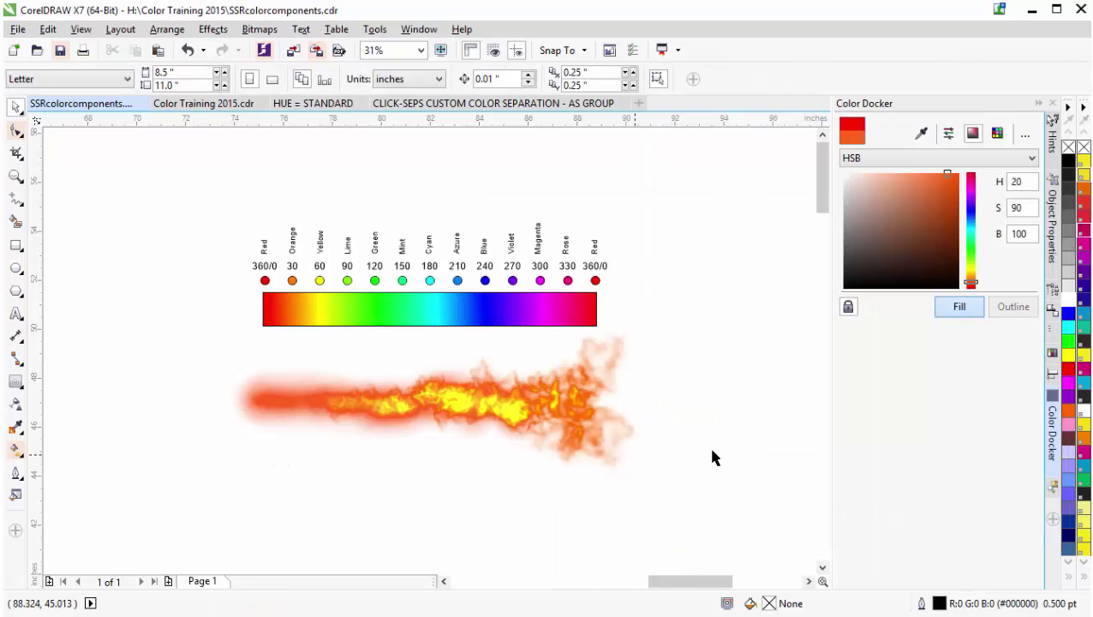
Place a copy of the black-jersey basketball player image in the empty area right of the fire image
scroll(433, 347, "down", 2)
scroll(473, 344, "down", 1)
scroll(428, 497, "up", 1)
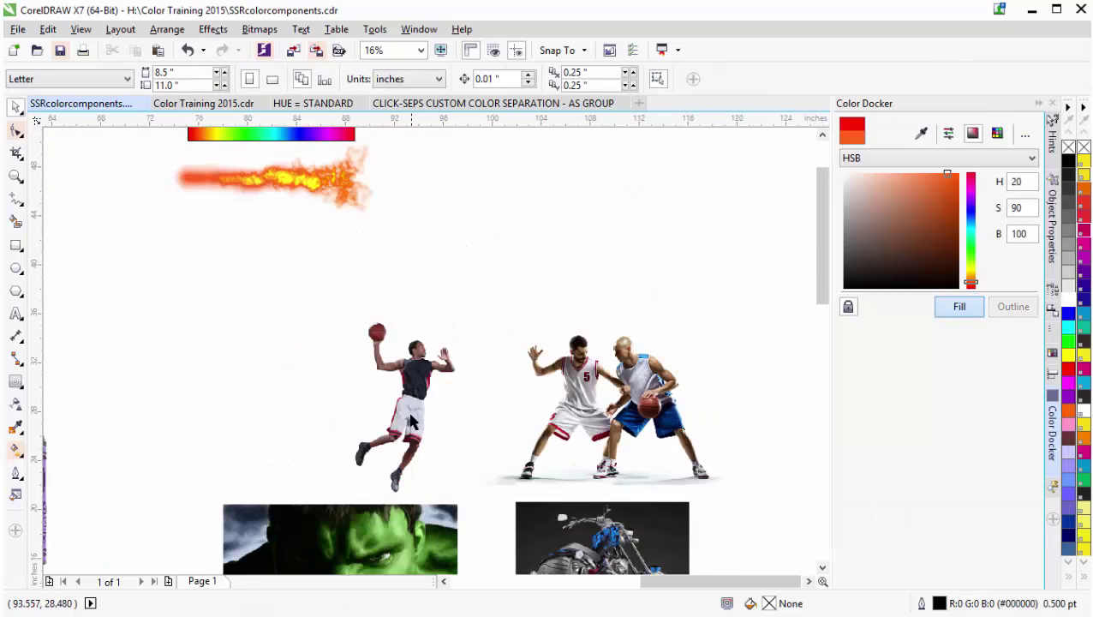
left_click(411, 403)
left_click_drag(413, 403, 581, 217)
key("shift+F2")
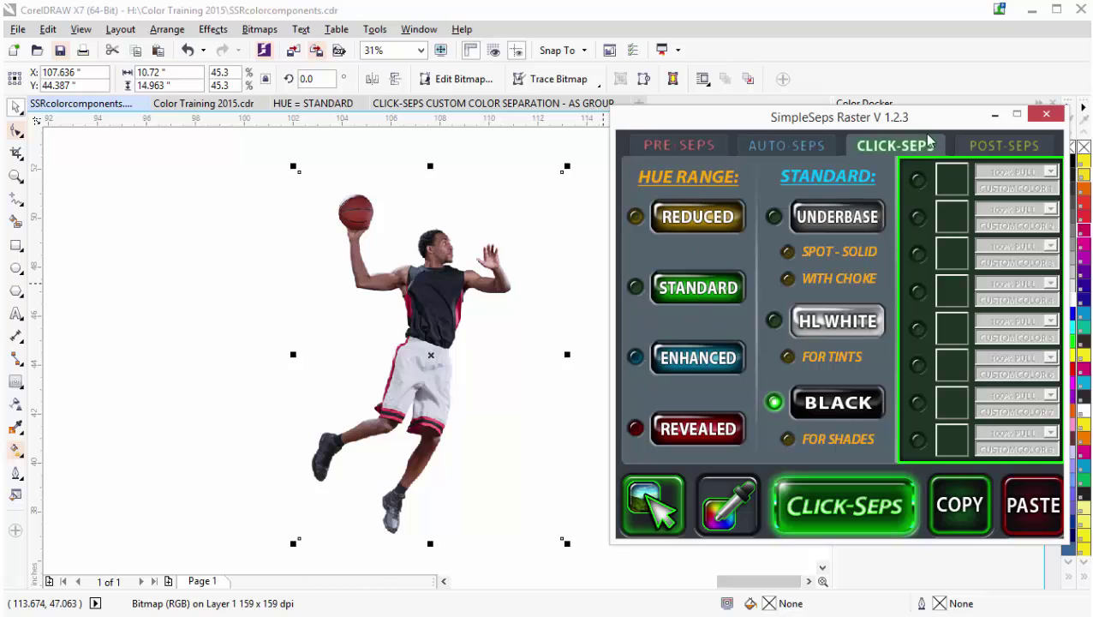
Generate the Standard hue range of the player image in SimpleSeps Raster, then minimize it and bring the result into view
left_click(698, 289)
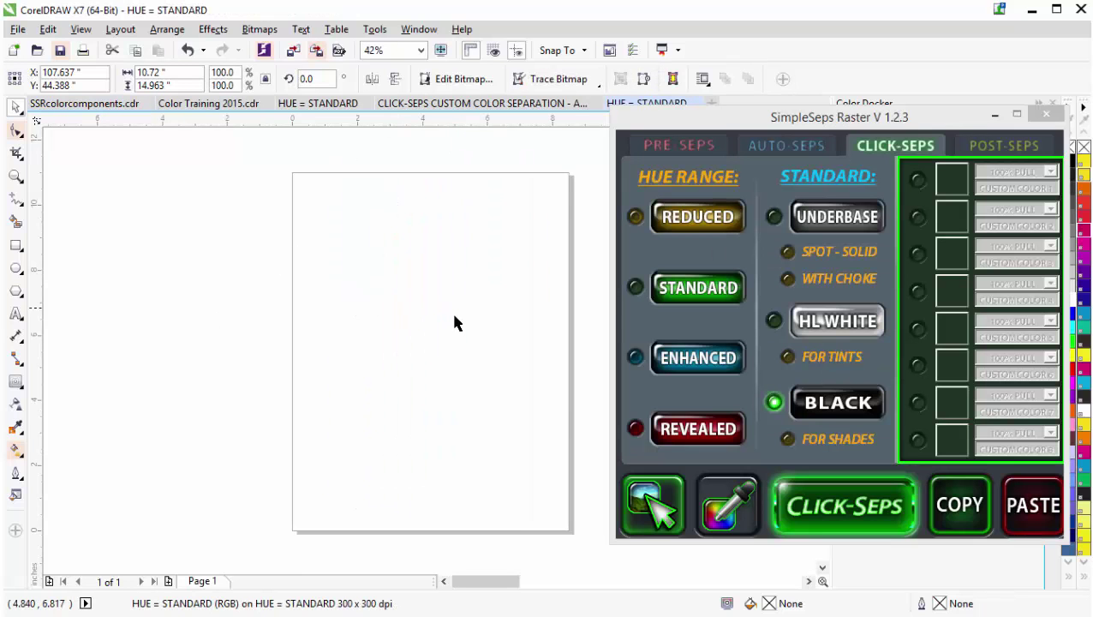
left_click(996, 113)
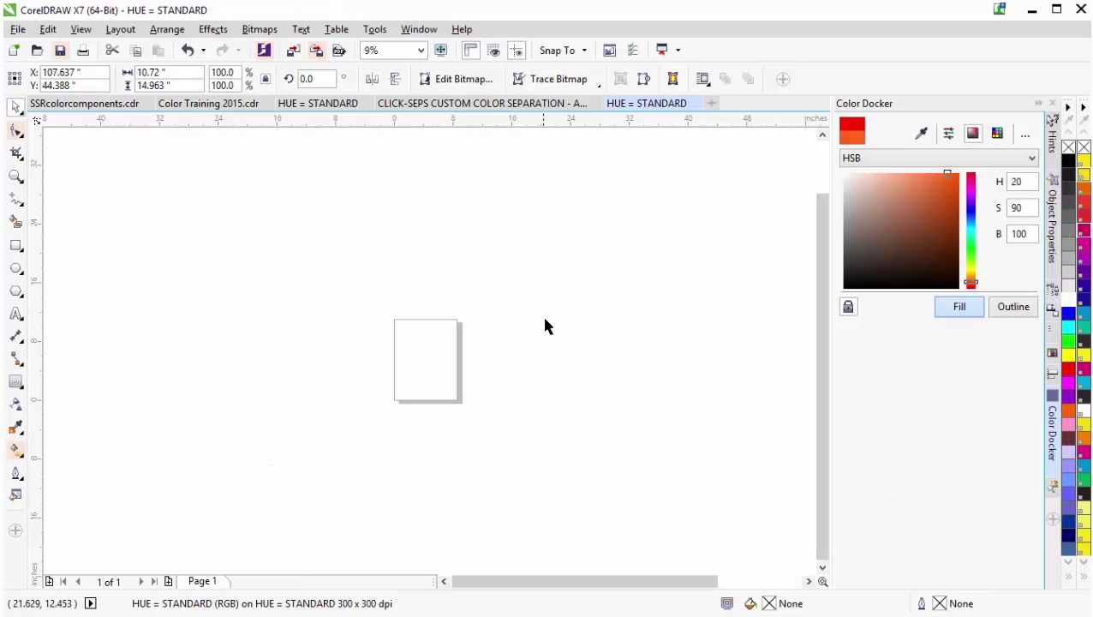
scroll(428, 374, "up", 2)
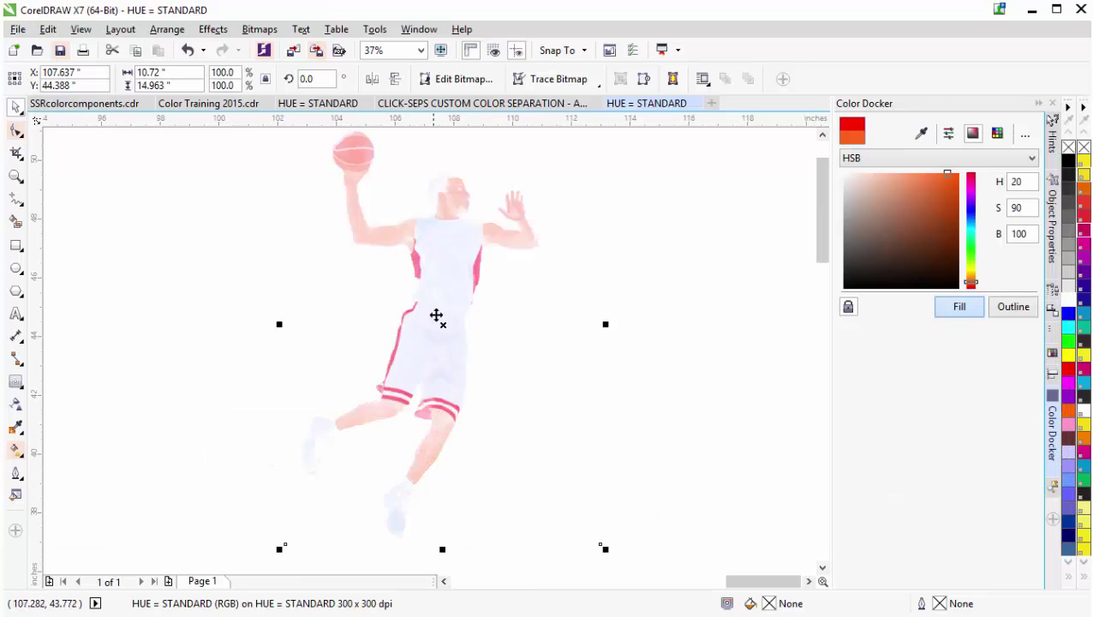
scroll(440, 361, "down", 1)
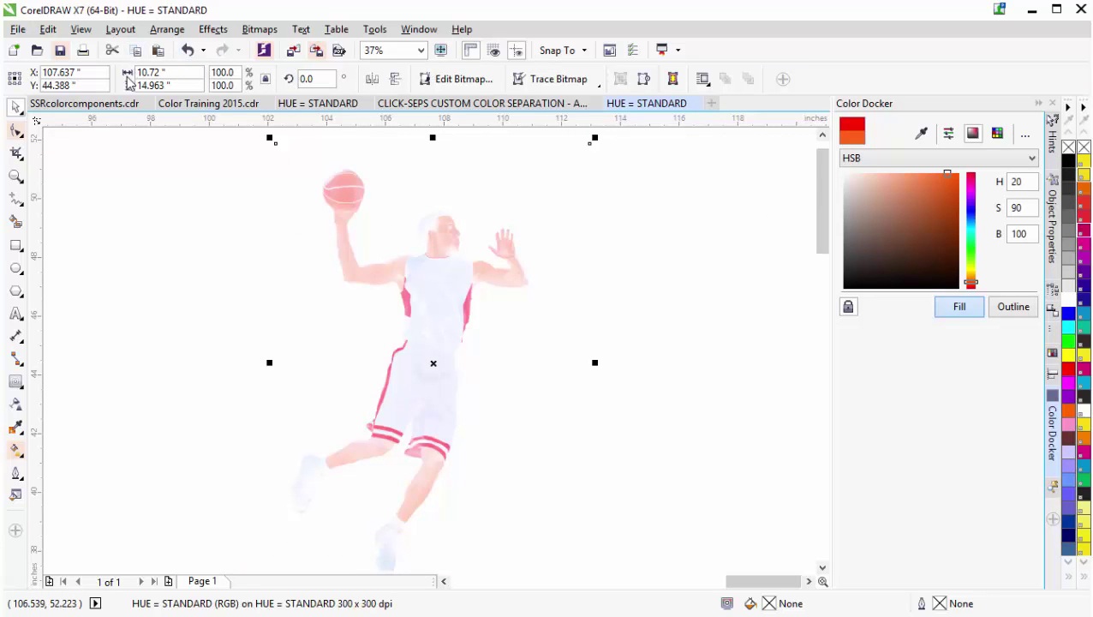
Paste the hue result into SSRcolorcomponents.cdr, place it right of the player image, and shift the original slightly left
left_click(86, 109)
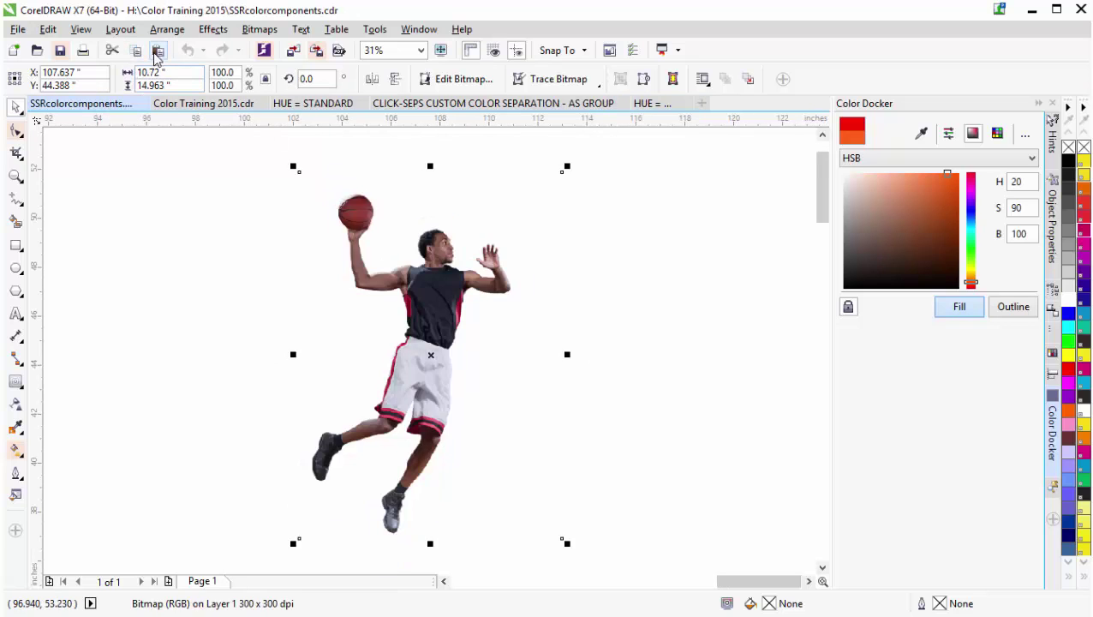
left_click_drag(403, 339, 607, 344)
scroll(507, 329, "up", 2)
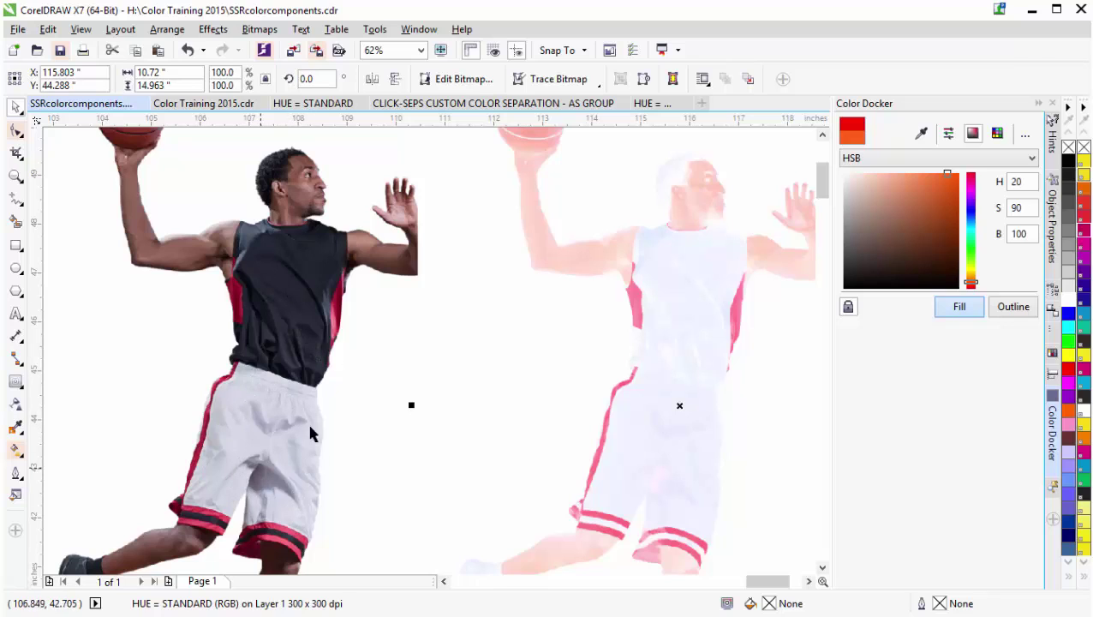
left_click(306, 244)
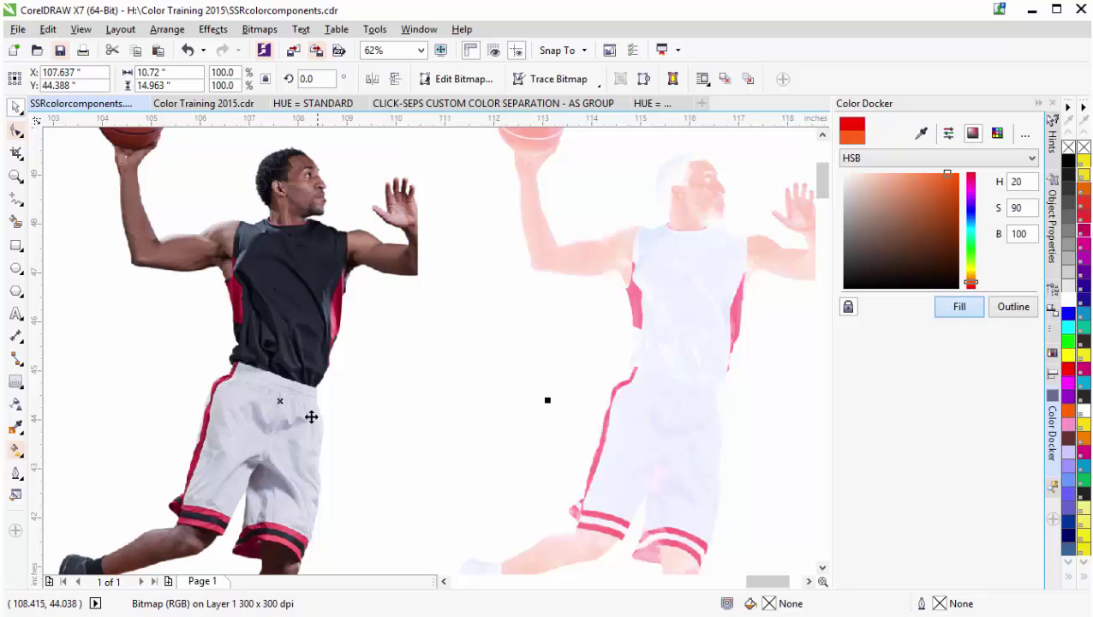
scroll(311, 416, "down", 2)
left_click_drag(441, 334, 397, 330)
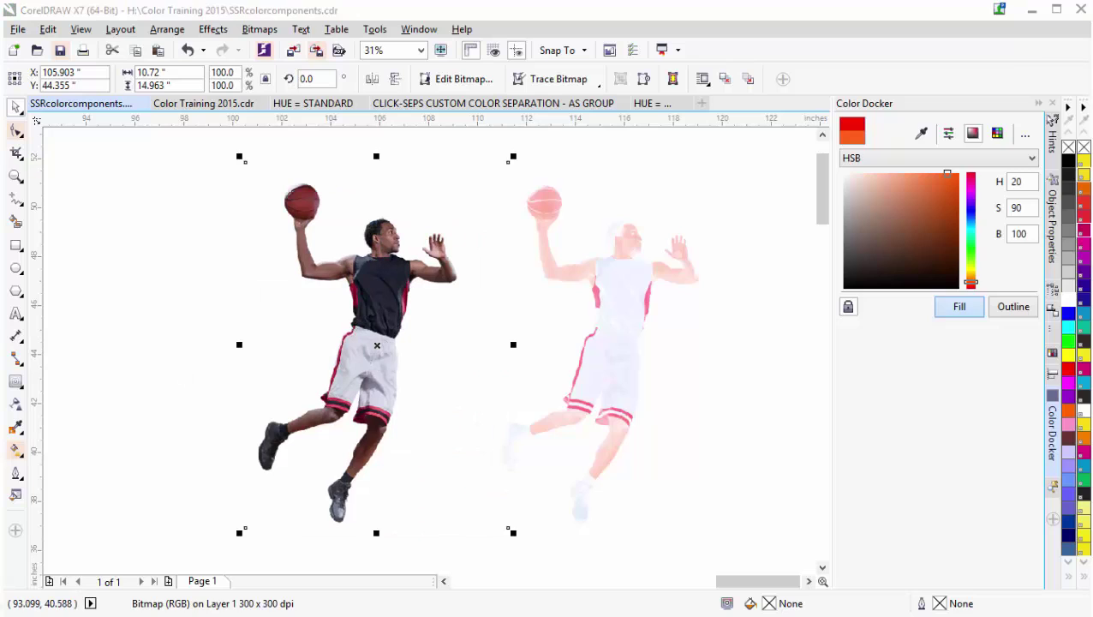
Run a Click-Seps separation of the original player image with 6-Hues Red and Standard Black, and bring the resulting group into view
left_click(776, 150)
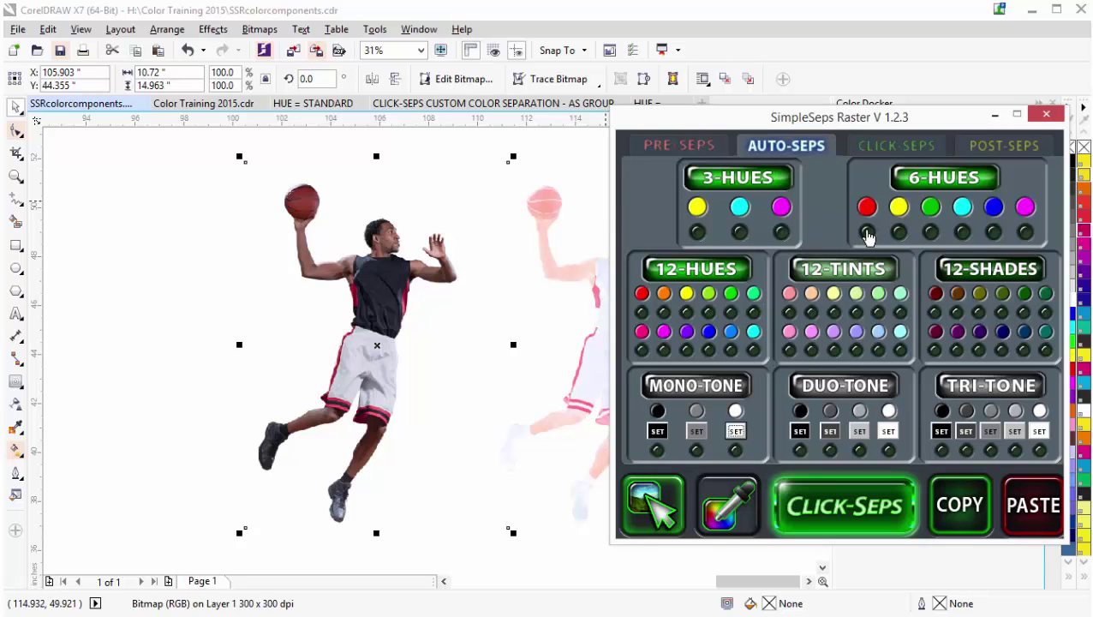
left_click(880, 150)
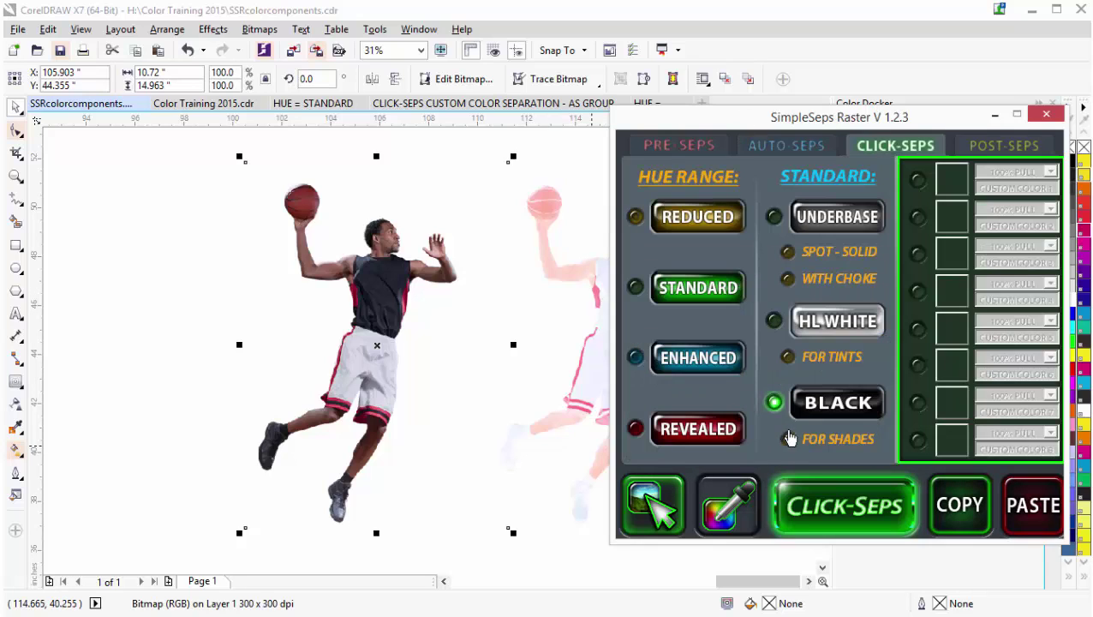
left_click(880, 507)
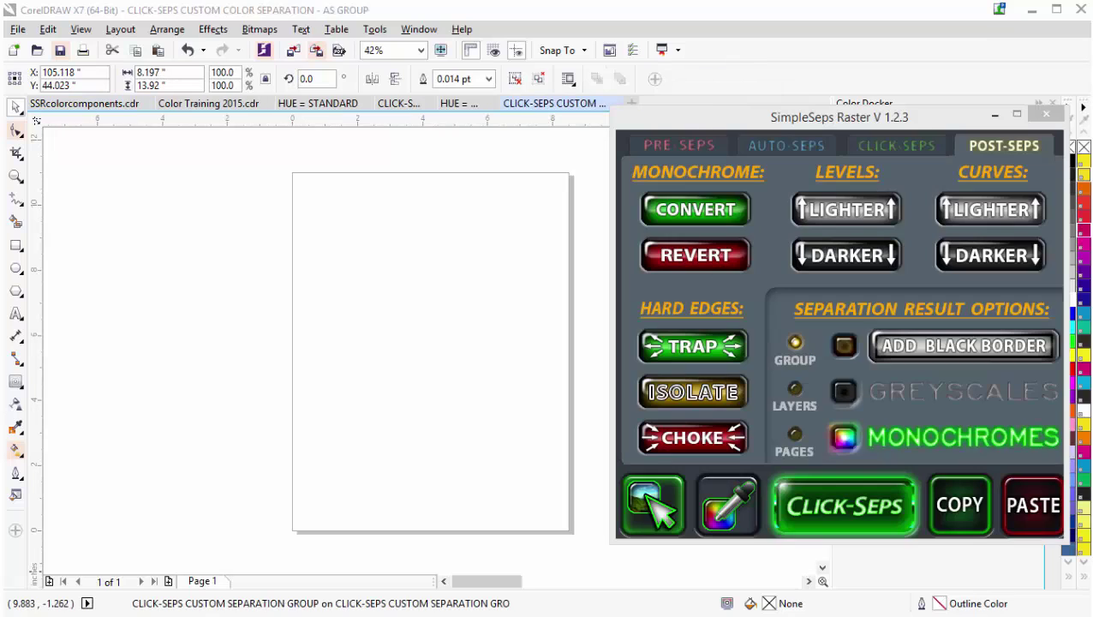
left_click(995, 114)
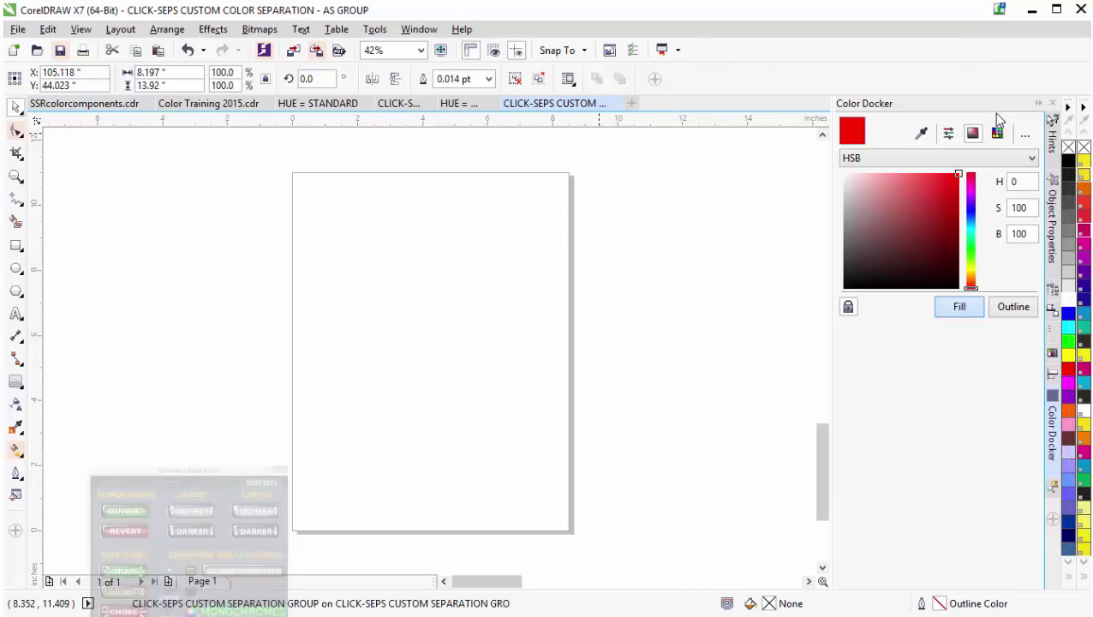
left_click(632, 307)
scroll(436, 339, "down", 10)
scroll(473, 302, "up", 10)
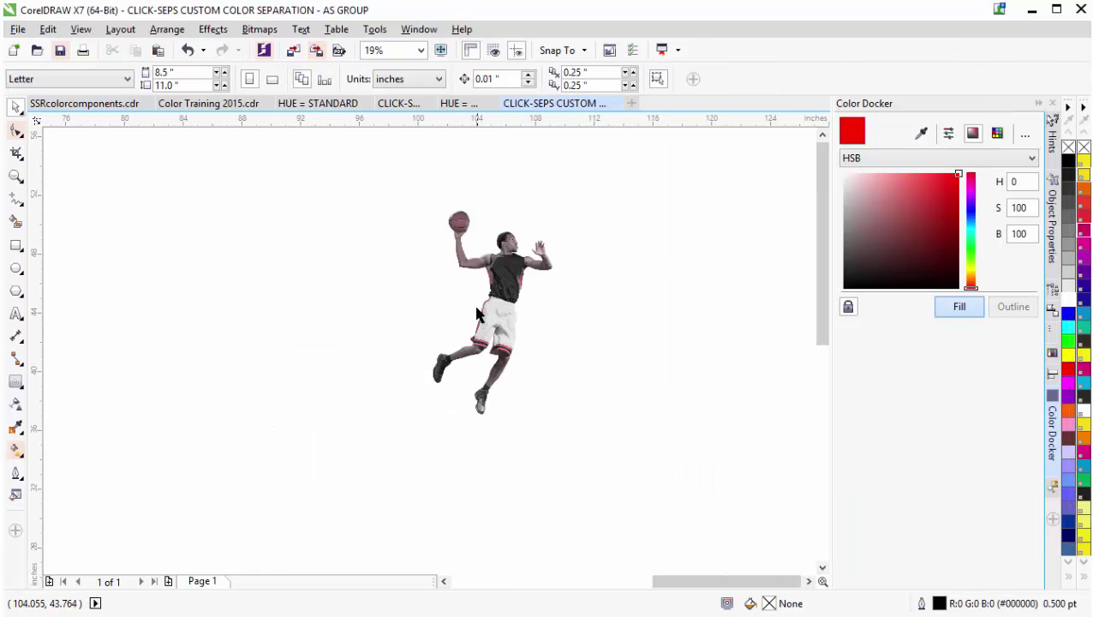
Replace the hue result in SSRcolorcomponents.cdr with a copy of the separation group, placed right of the original player
scroll(386, 445, "down", 2)
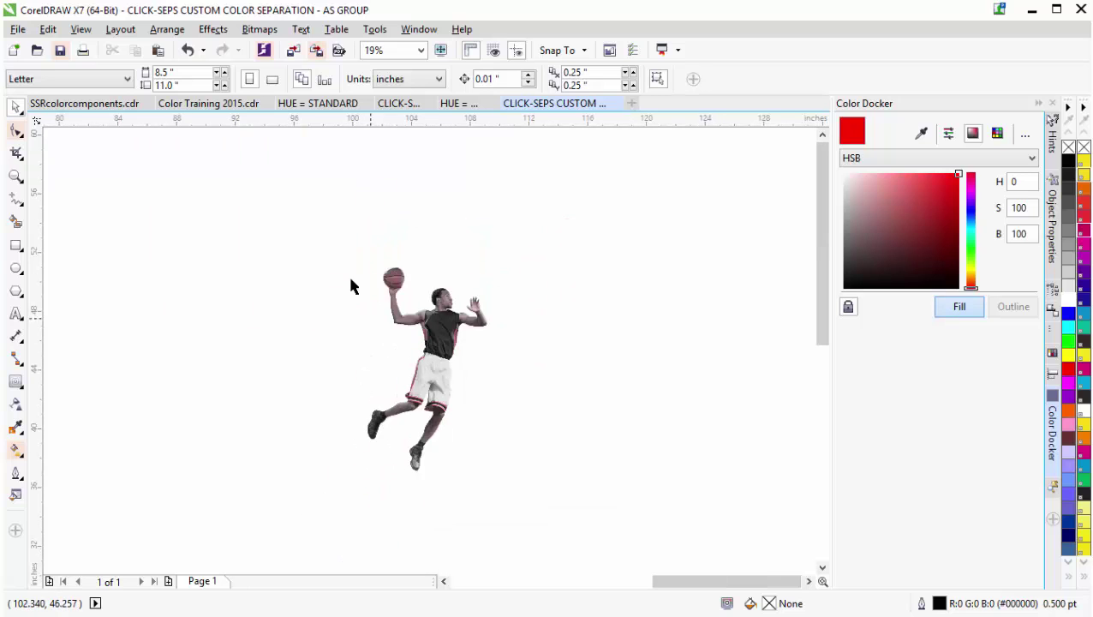
left_click_drag(315, 195, 591, 496)
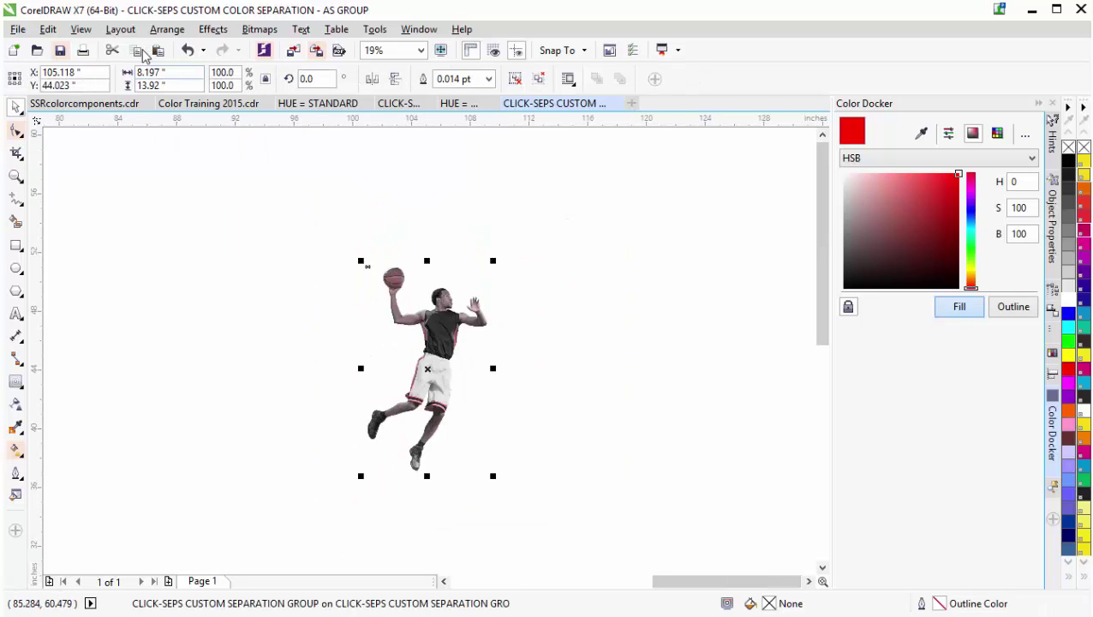
left_click(86, 102)
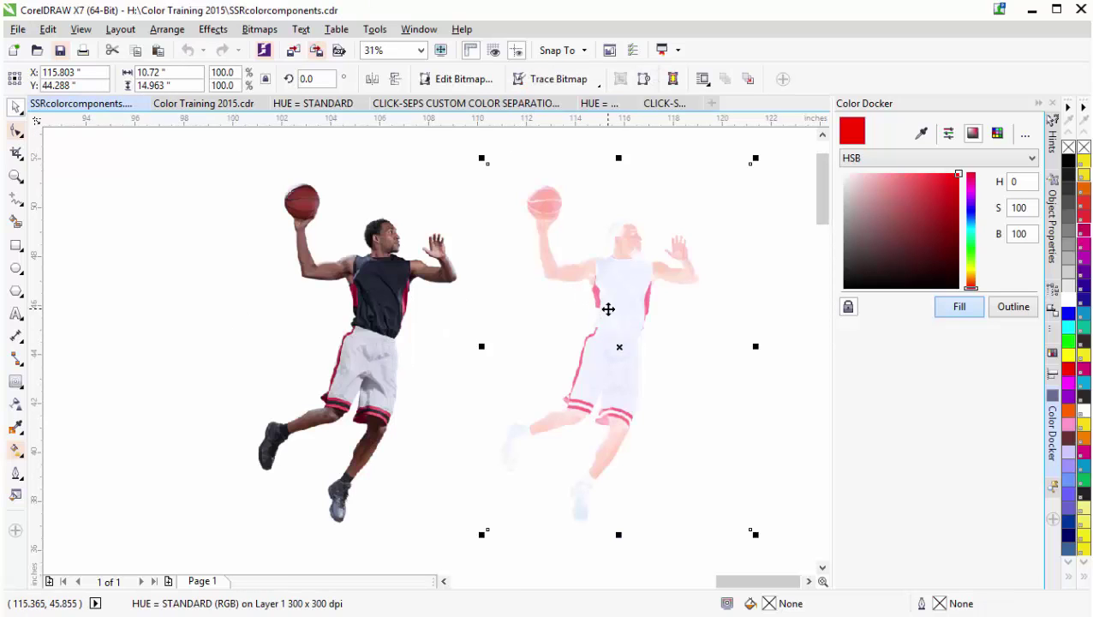
key("Delete")
left_click(158, 51)
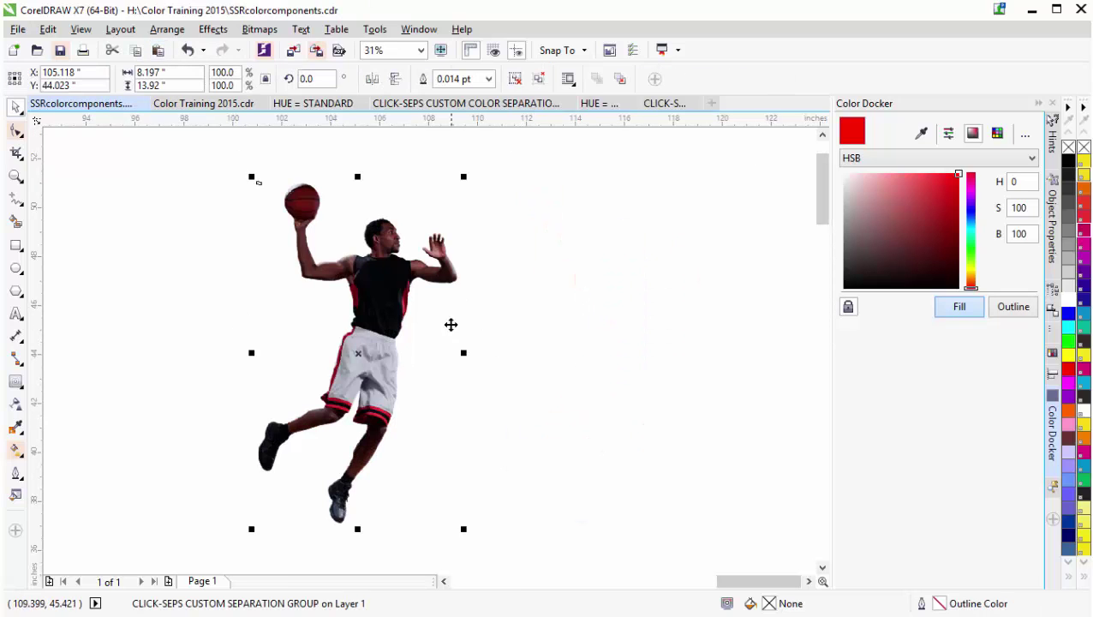
left_click_drag(377, 306, 627, 305)
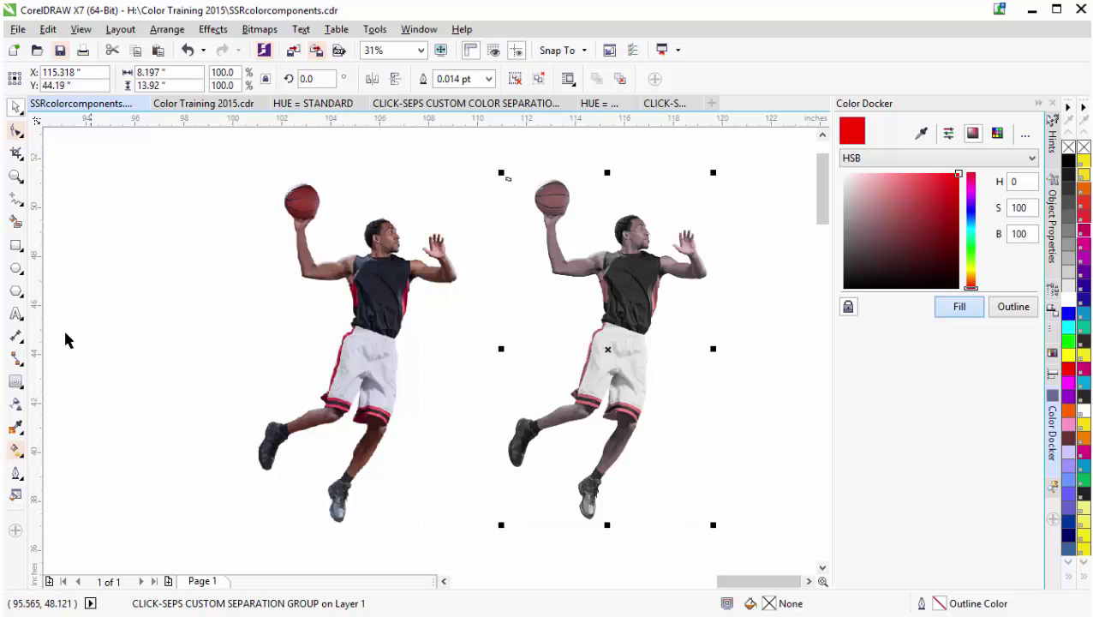
Set the separation group's transparency merge mode to Subtract and reposition the group level with the original player
left_click(16, 404)
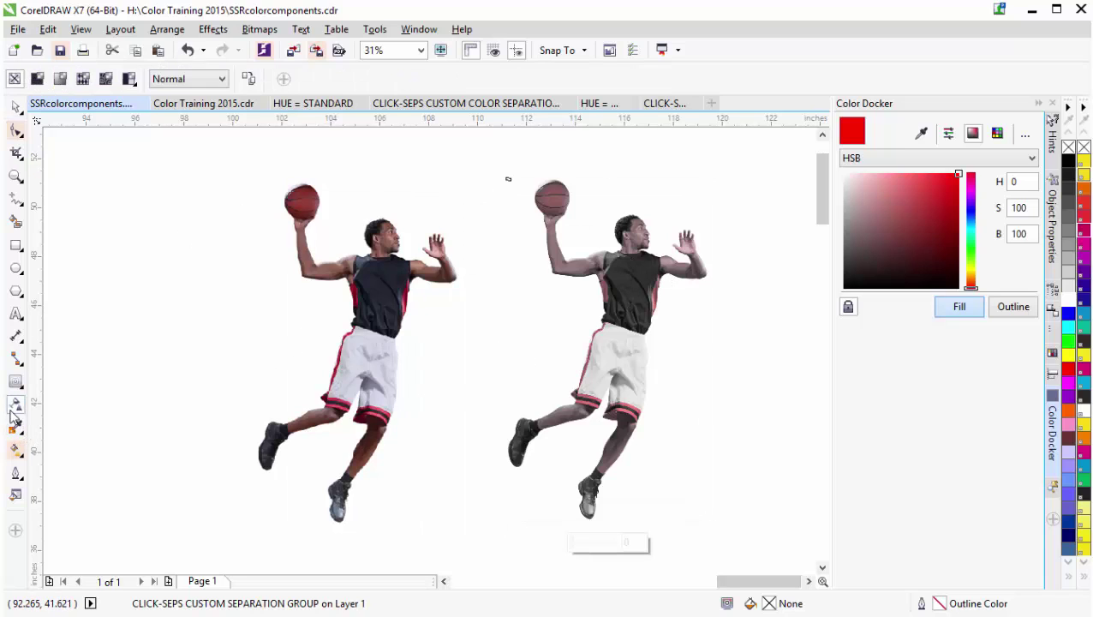
left_click(221, 79)
left_click(206, 127)
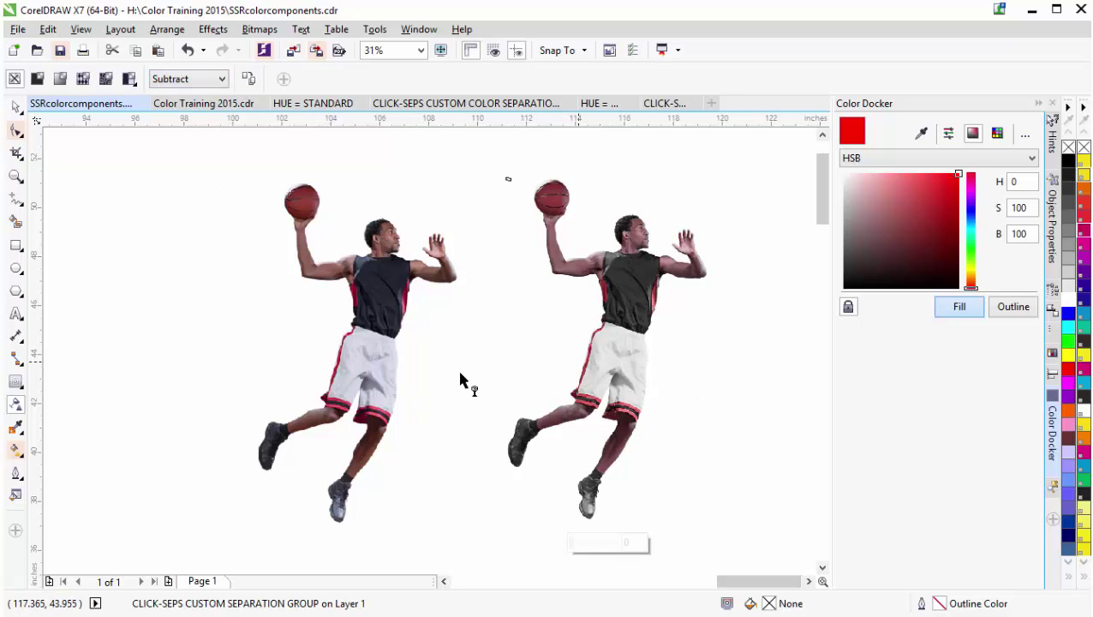
key("space")
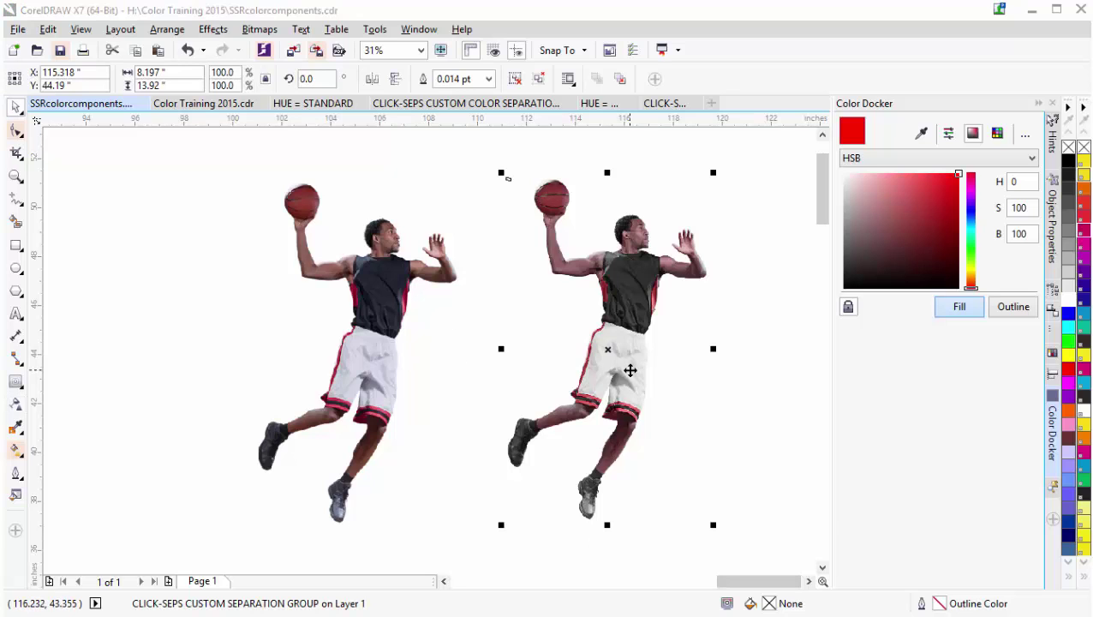
left_click(743, 368)
left_click(625, 289)
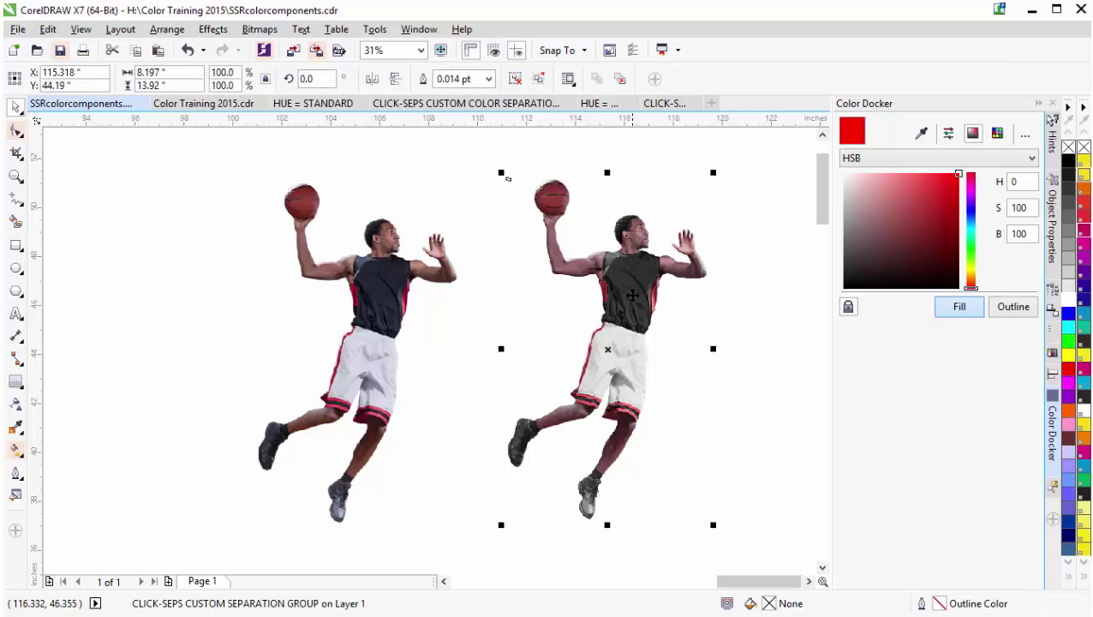
left_click_drag(625, 289, 637, 323)
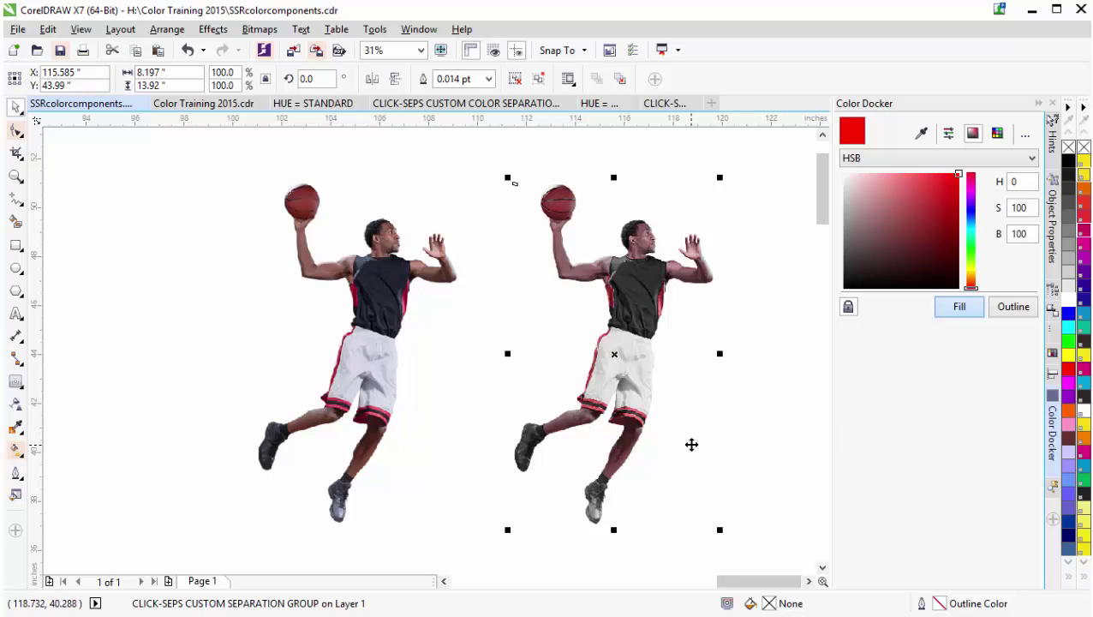
Ungroup the player separation and temporarily pull its Standard Black component away from the red one, undoing the move
left_click(538, 78)
left_click(628, 152)
left_click_drag(634, 300, 484, 313)
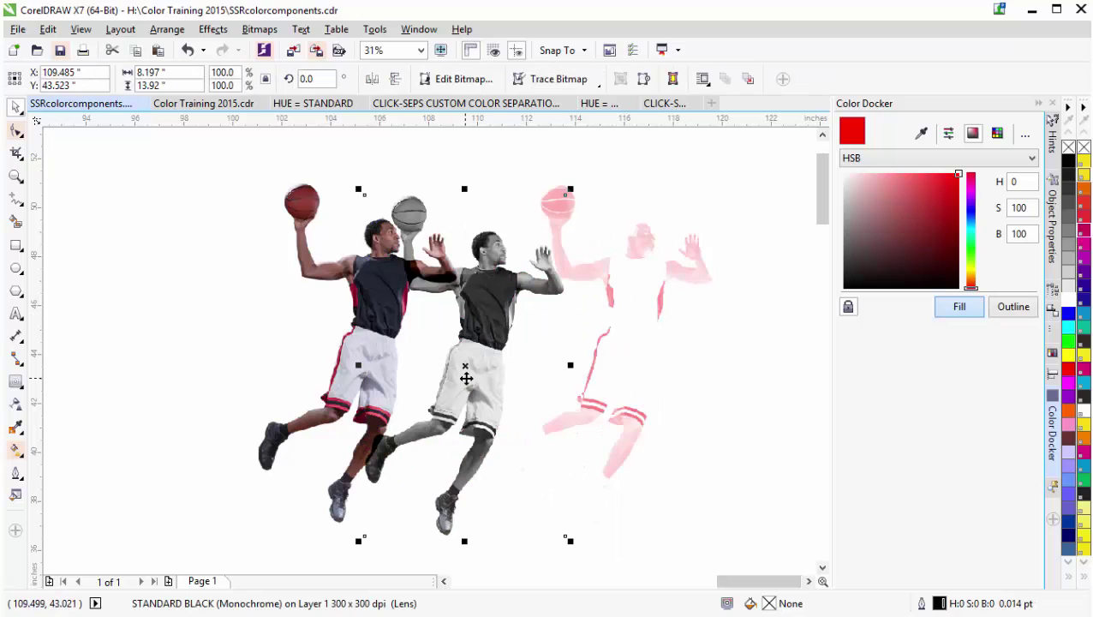
key("ctrl+z")
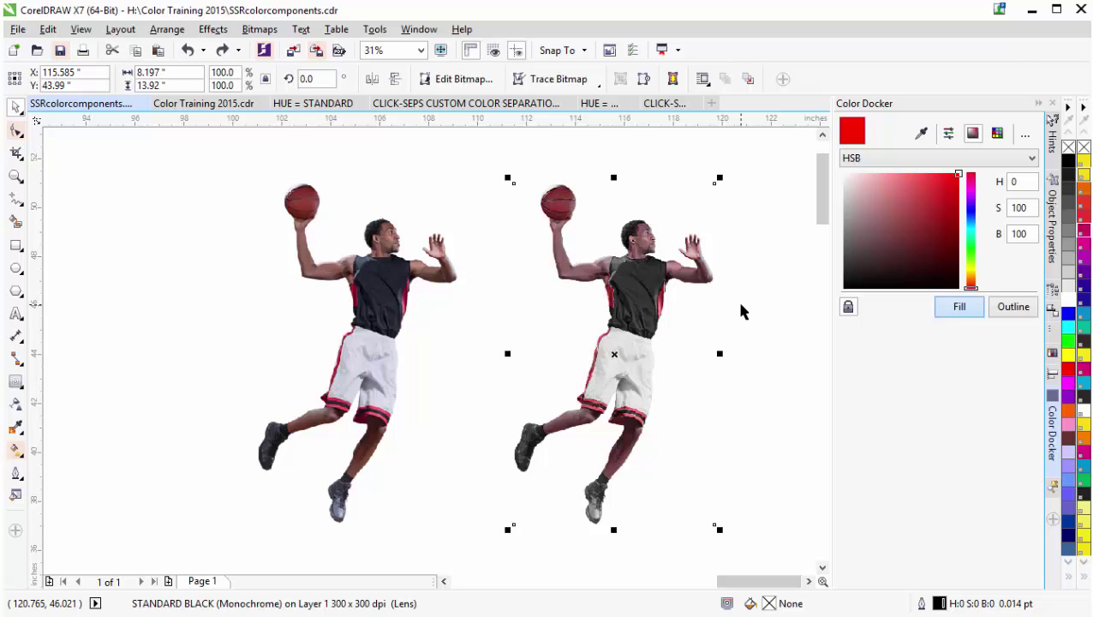
Select the image of the two basketball players and shift it slightly up and to the left
scroll(415, 368, "down", 1)
scroll(414, 367, "down", 1)
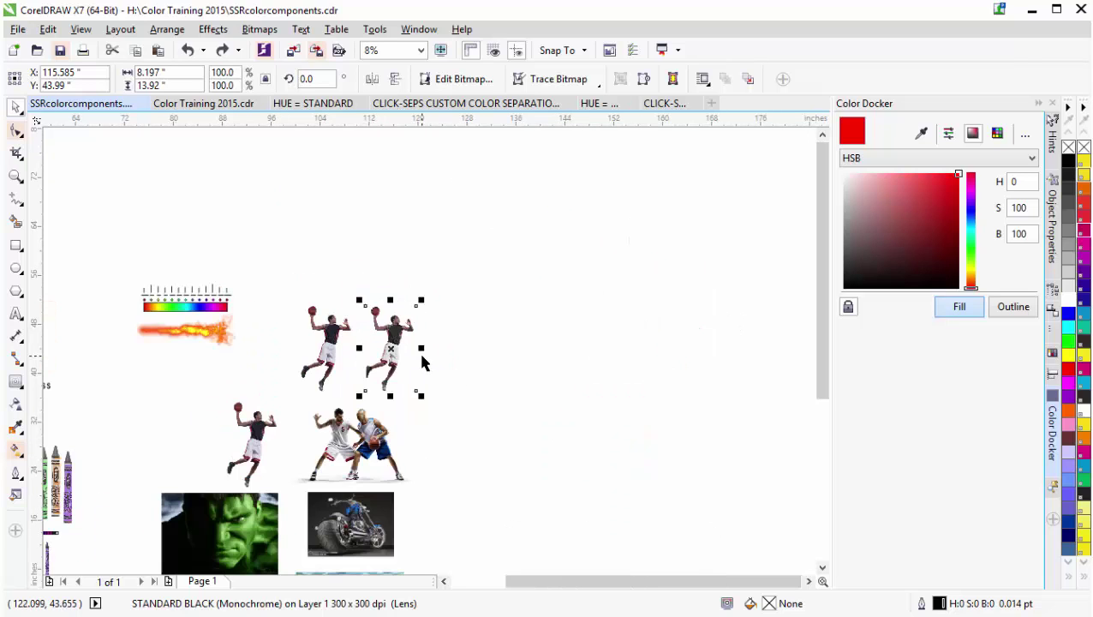
scroll(390, 287, "up", 1)
scroll(390, 287, "up", 1)
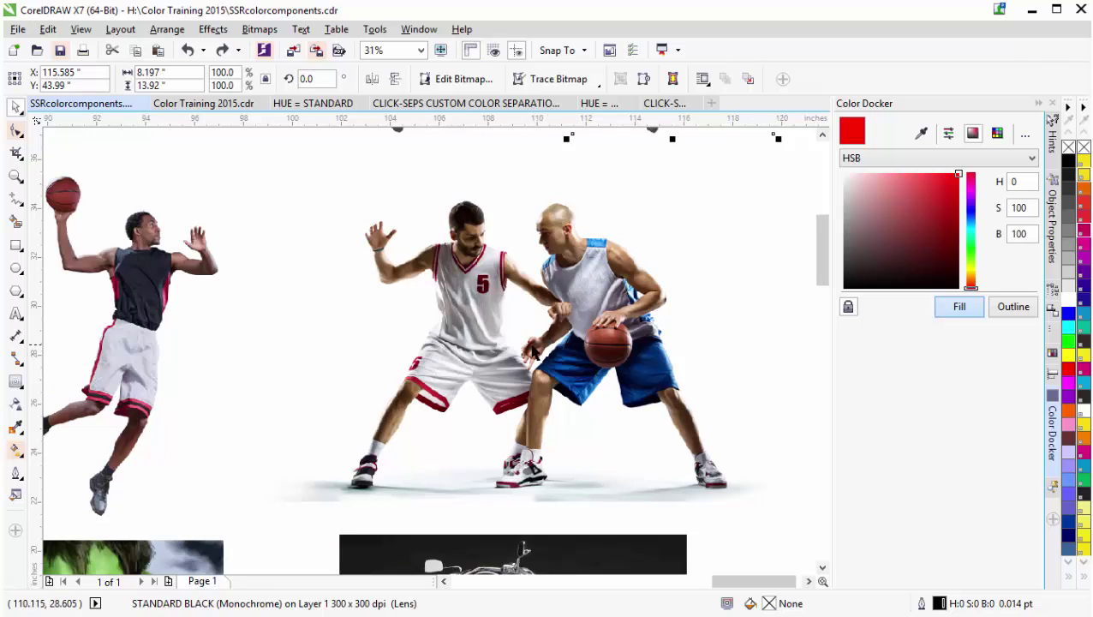
left_click(553, 349)
key("ctrl+shift+z")
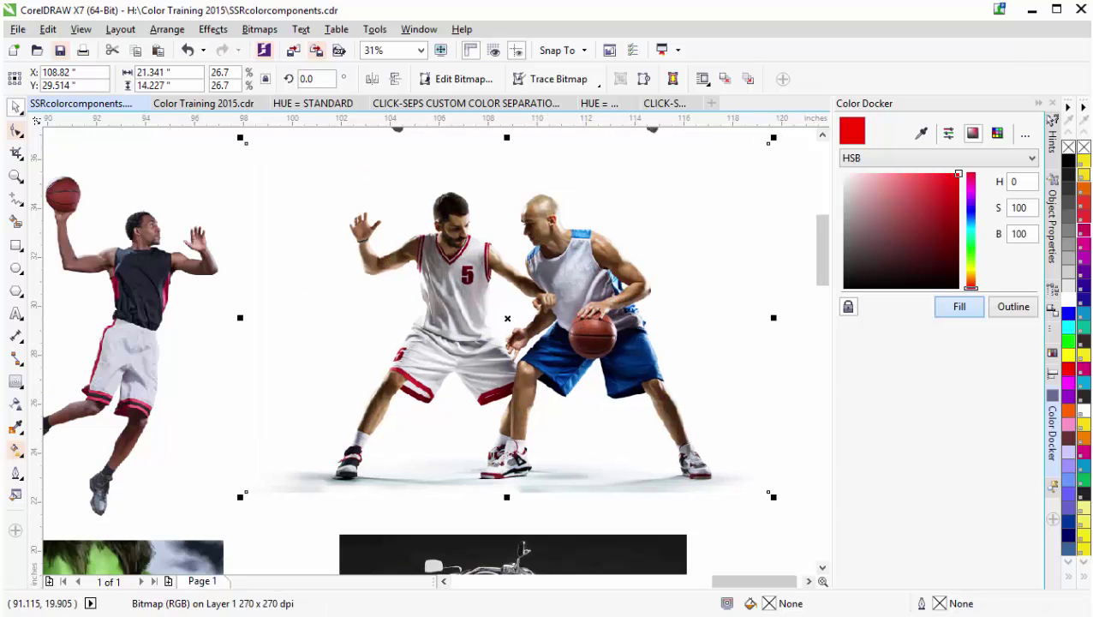
Generate the Standard hue range of the two-player image in SimpleSeps Raster, then minimize it and bring the result into view
key("alt+Tab")
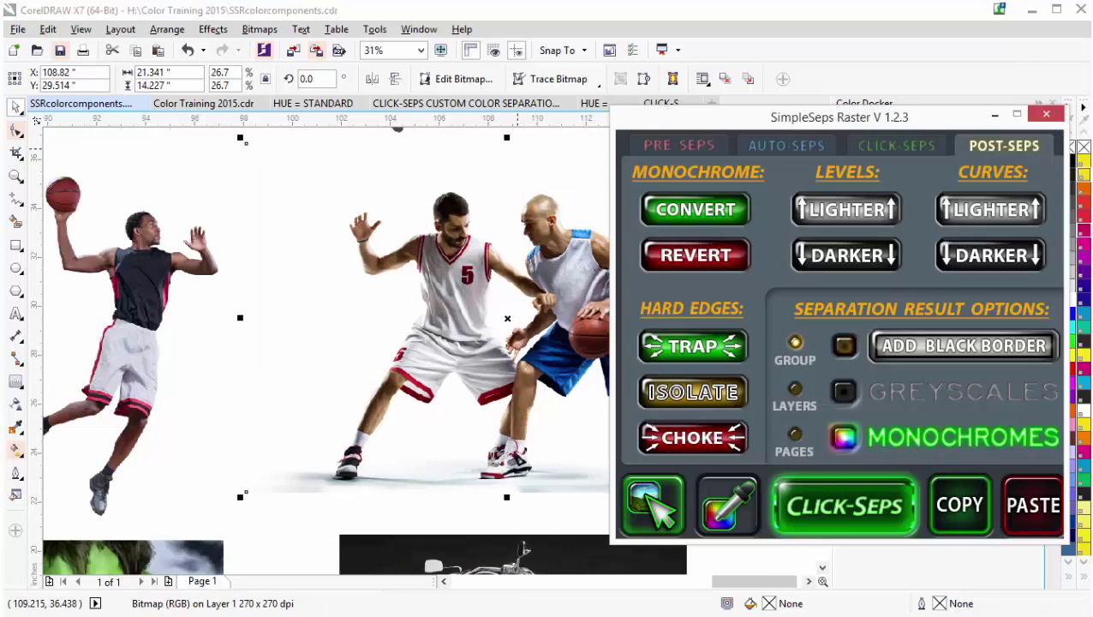
left_click(886, 146)
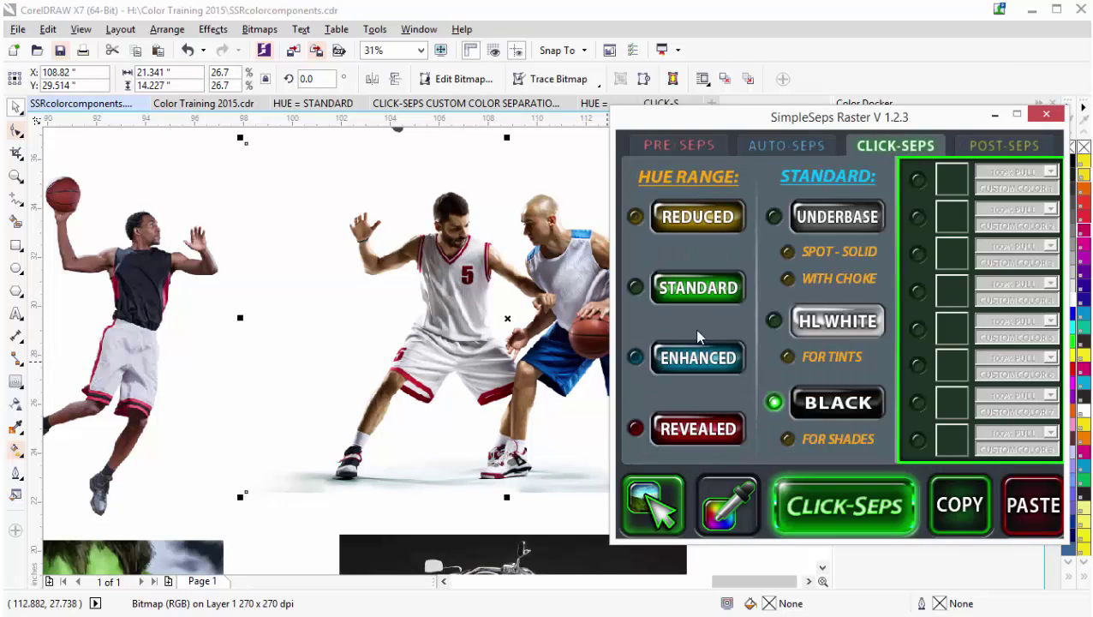
left_click(727, 291)
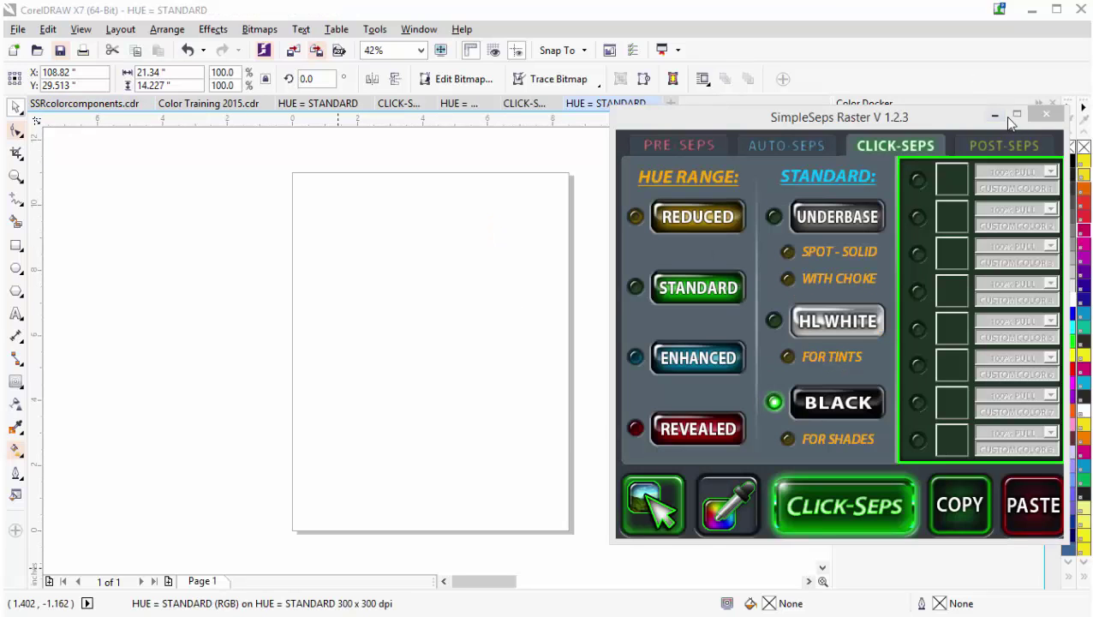
left_click(1004, 115)
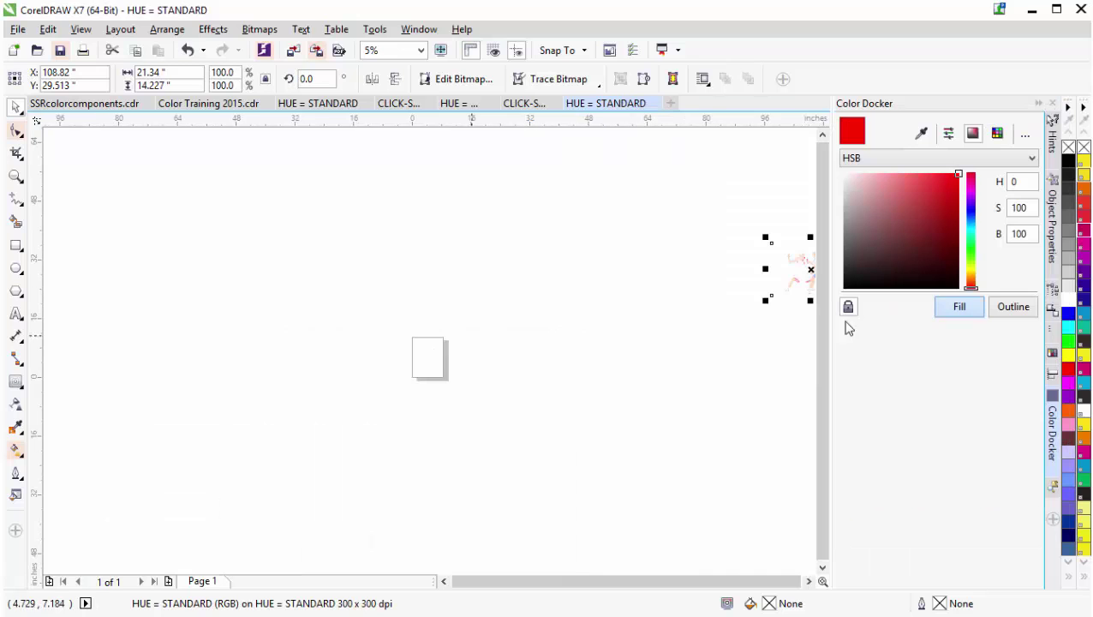
scroll(812, 265, "up", 2)
scroll(378, 377, "up", 1)
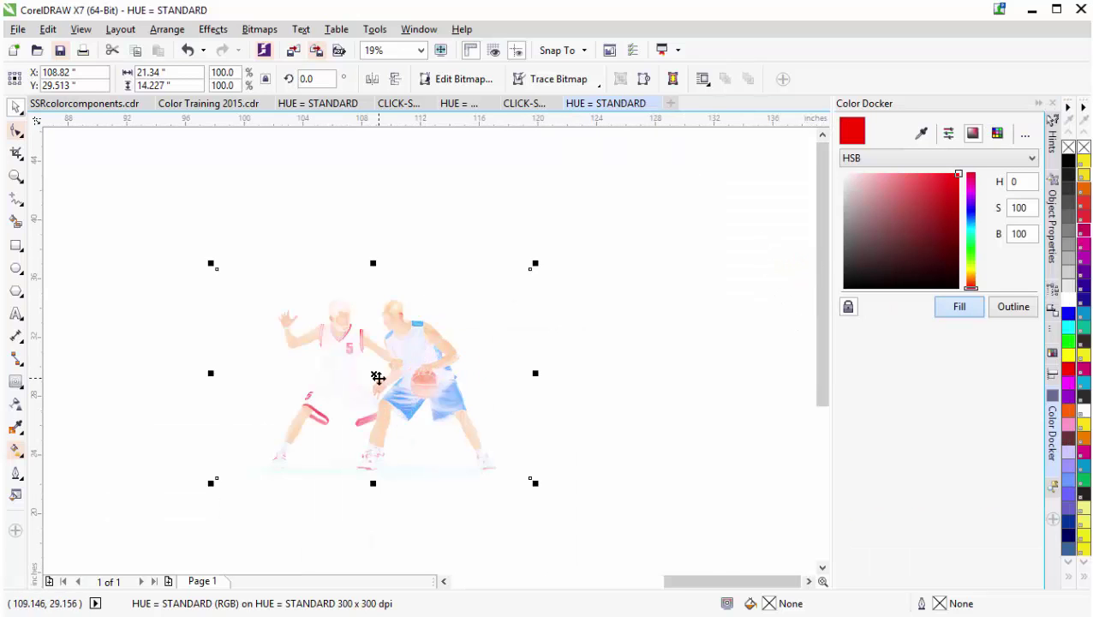
Examine the hues in the two-player Standard hue image, especially the jerseys, shorts, skin and basketball
scroll(378, 377, "up", 2)
scroll(426, 351, "up", 2)
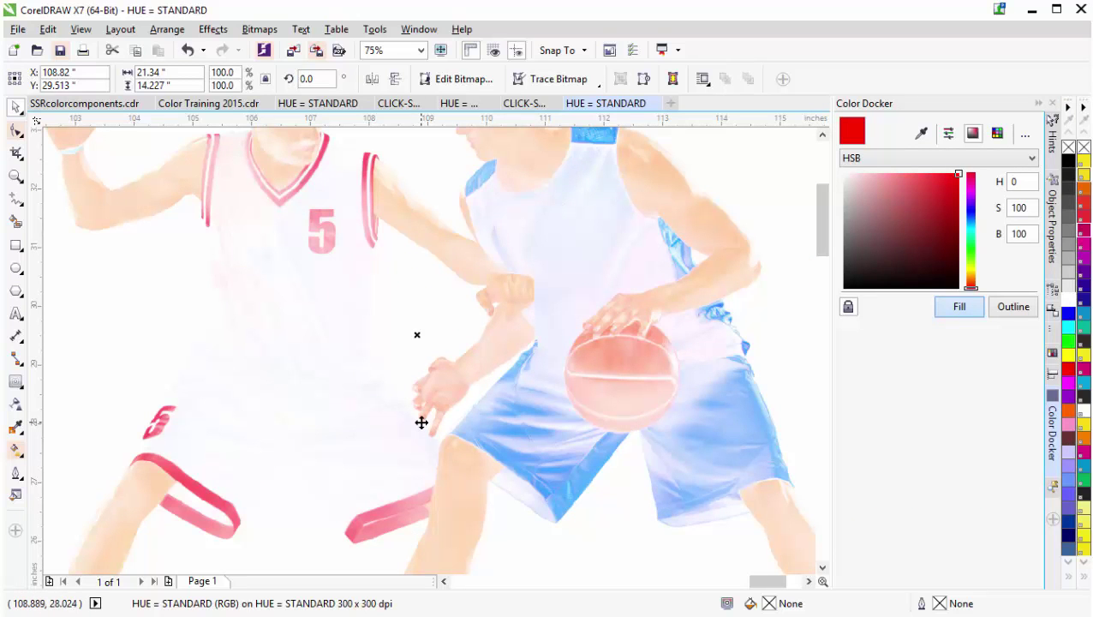
scroll(421, 422, "down", 1)
scroll(422, 424, "up", 1)
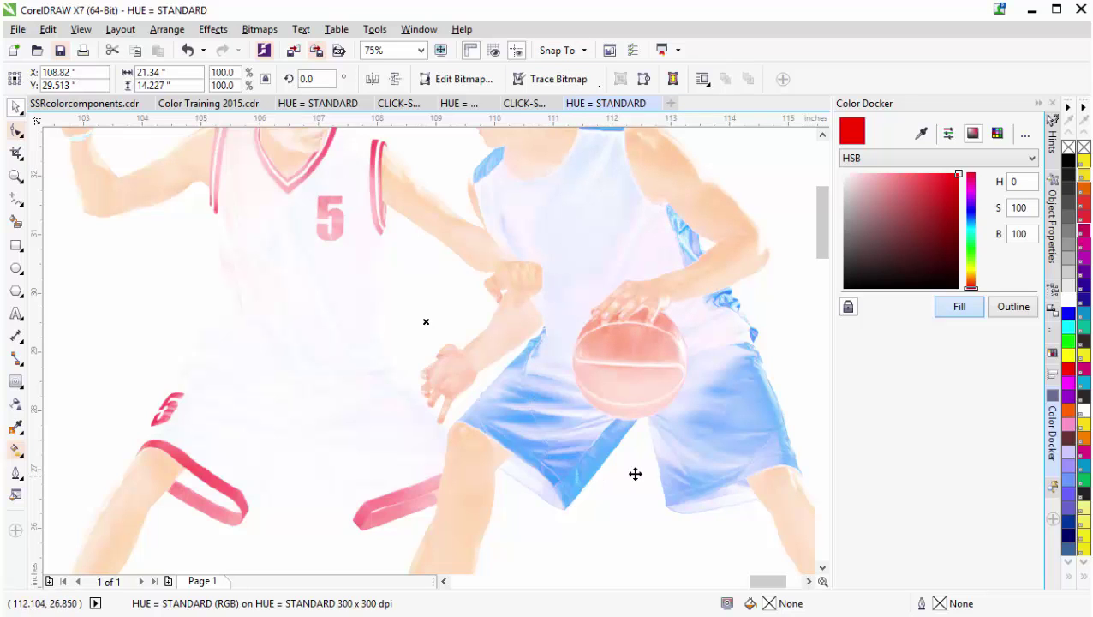
scroll(531, 427, "down", 2)
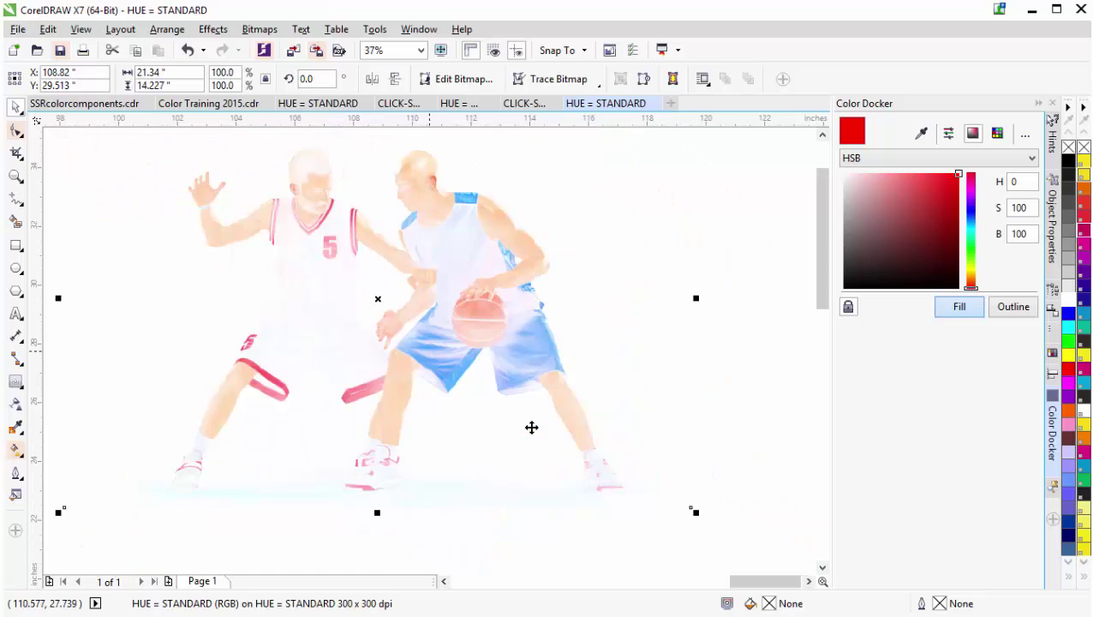
scroll(300, 313, "up", 2)
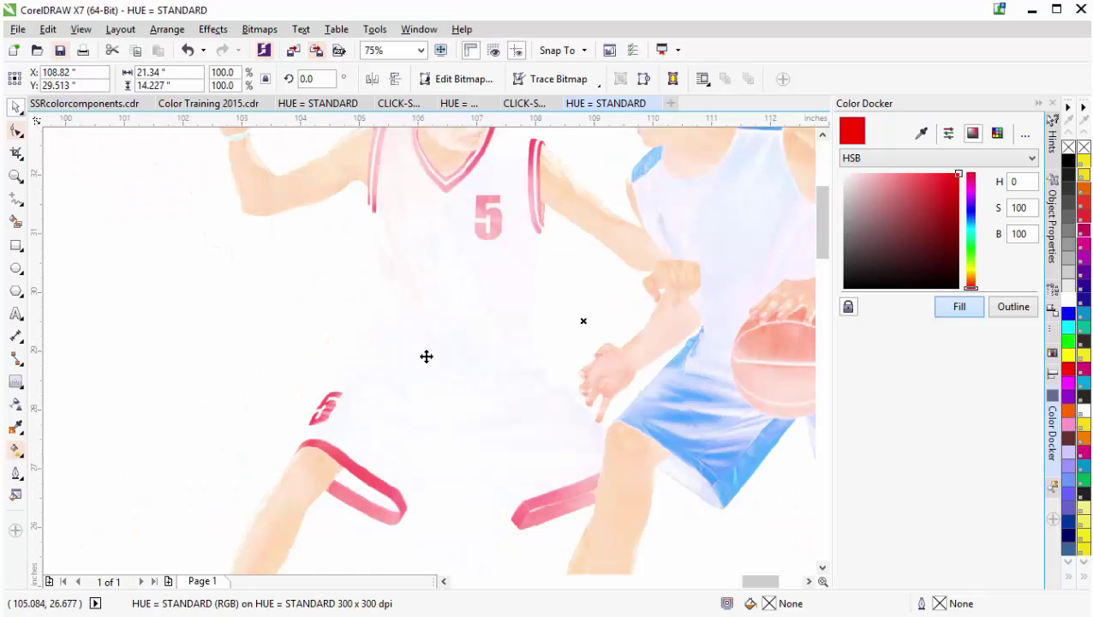
scroll(429, 351, "down", 1)
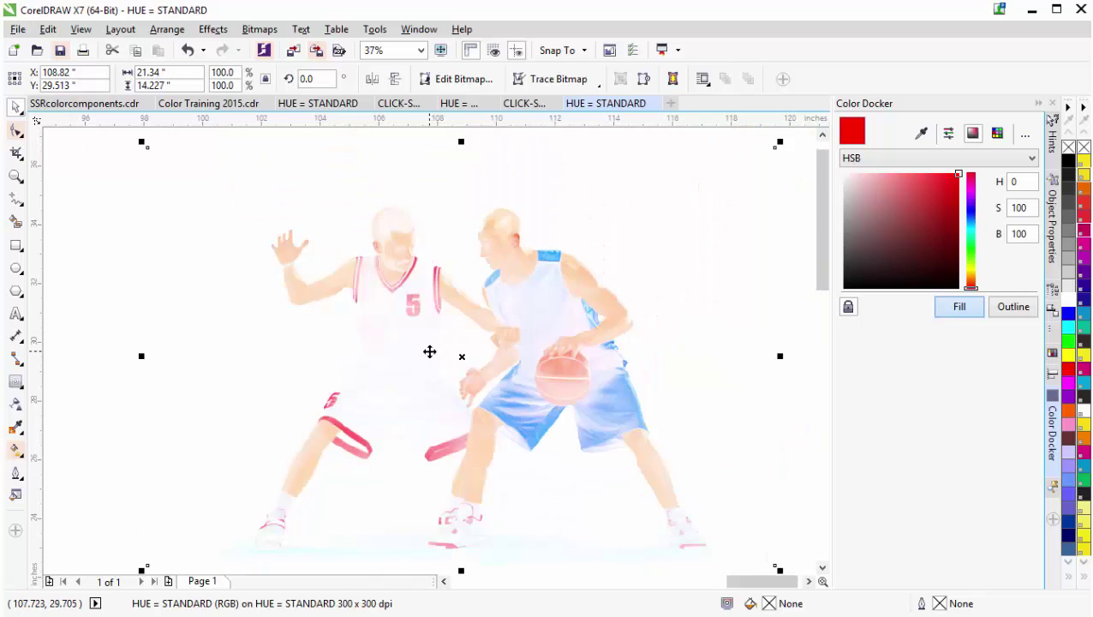
scroll(429, 351, "down", 1)
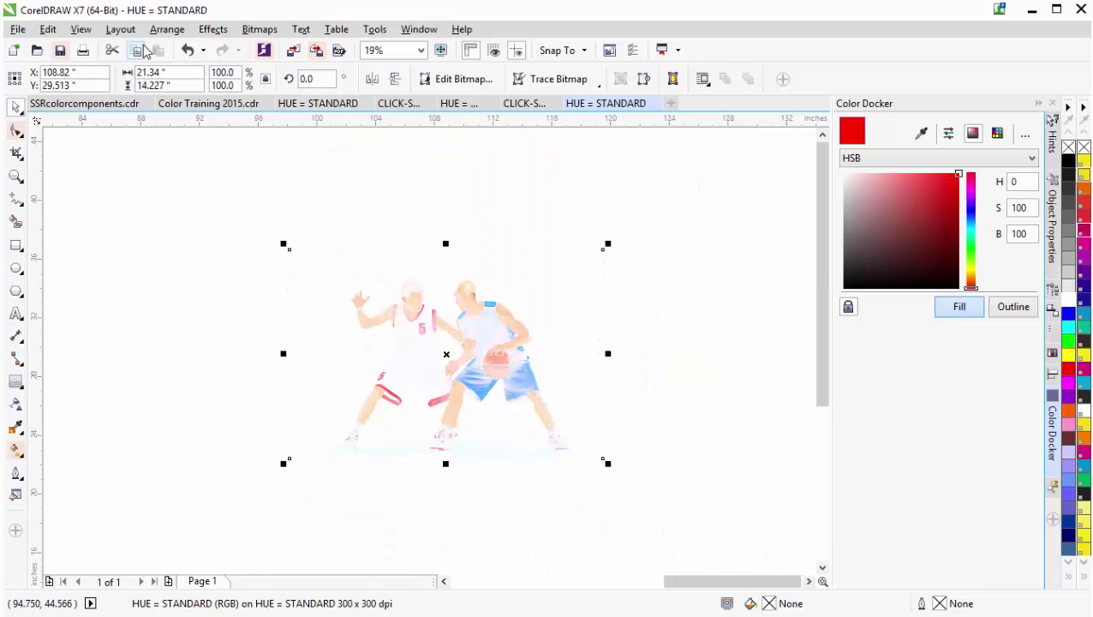
Copy the two-player hue image into SSRcolorcomponents.cdr and place it directly above the hue spectrum bar
left_click(111, 104)
scroll(324, 366, "down", 2)
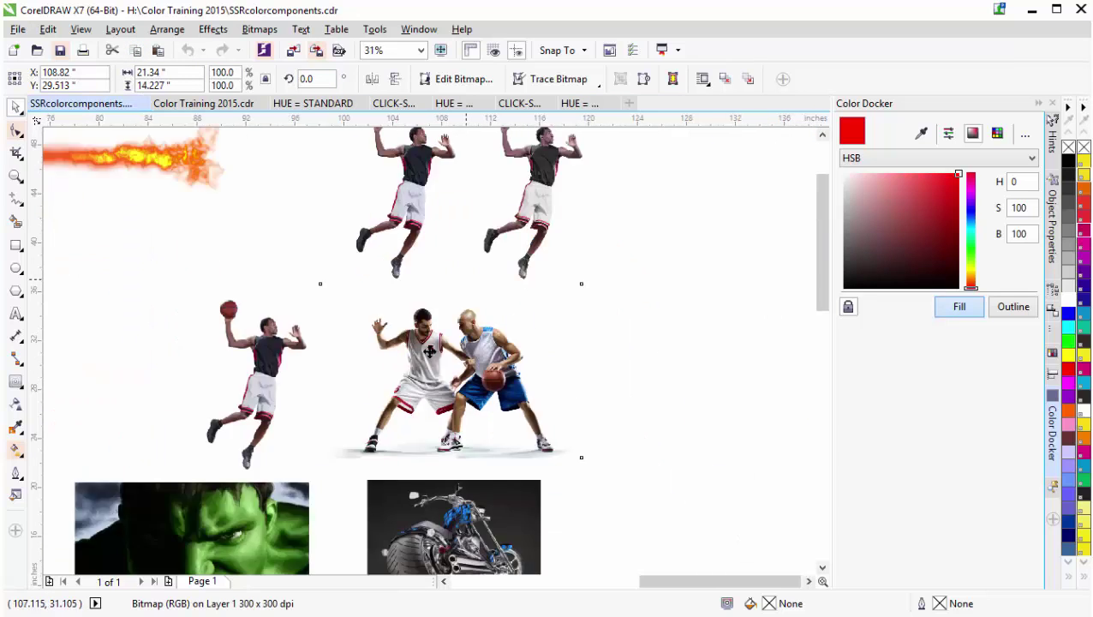
left_click(157, 50)
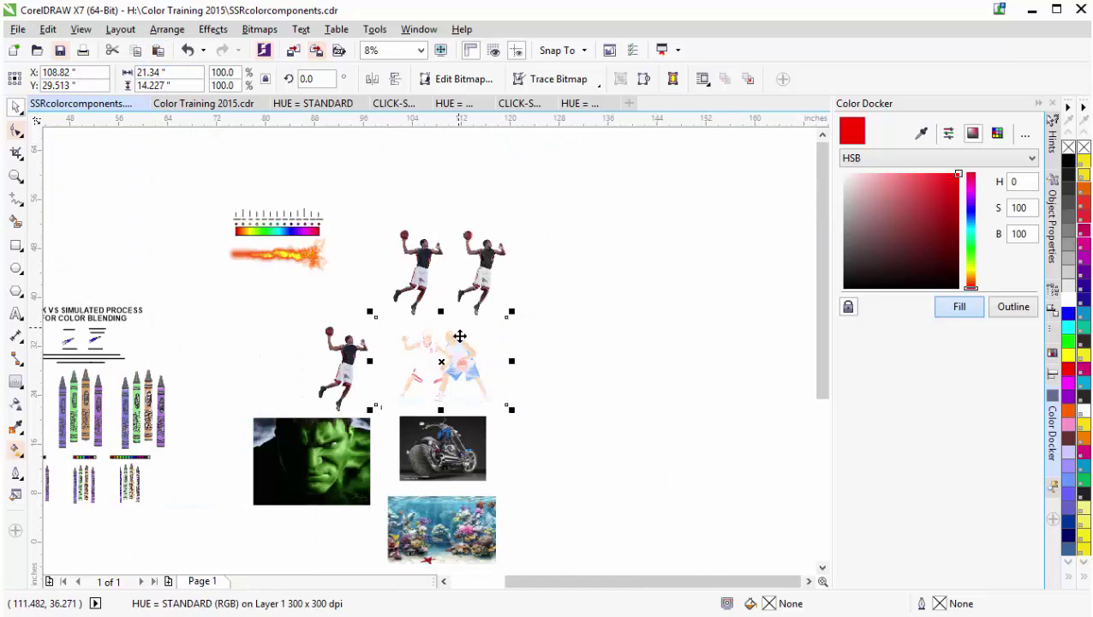
left_click_drag(393, 347, 296, 194)
key("shift+F2")
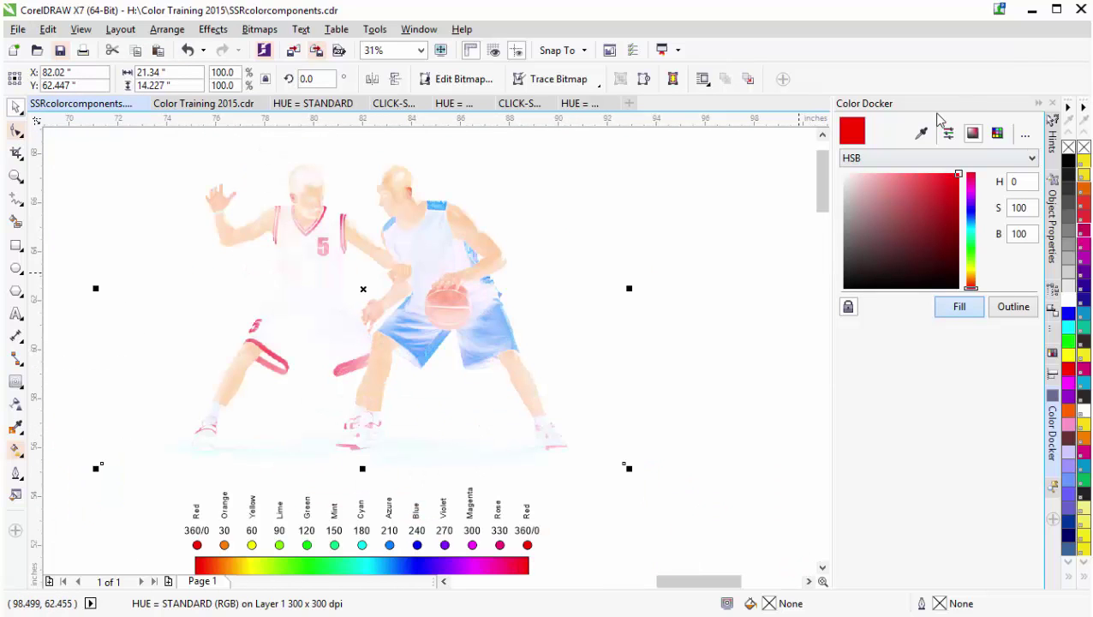
Sample a blue from the uniform of the player holding the ball and read it as CMYK and HSB values
left_click(925, 137)
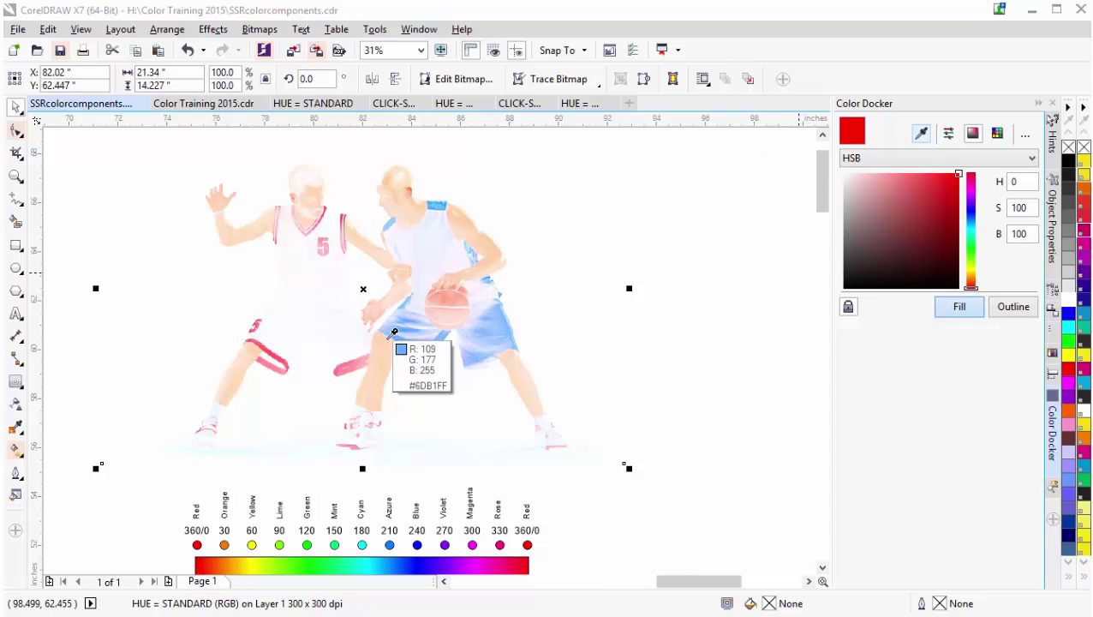
left_click(415, 234)
left_click(1027, 163)
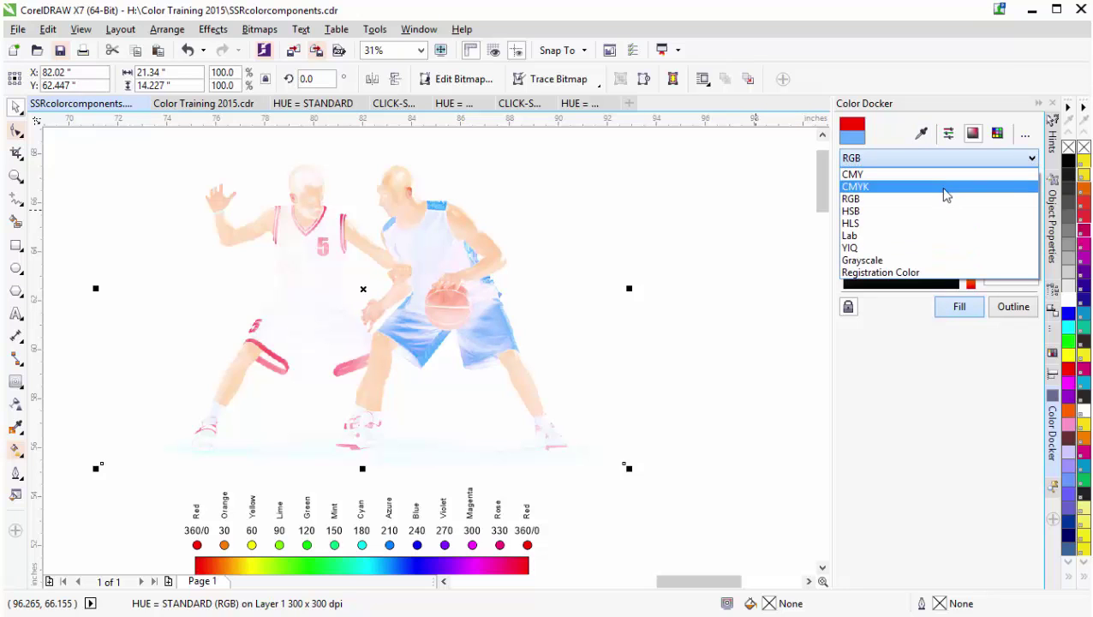
left_click(942, 186)
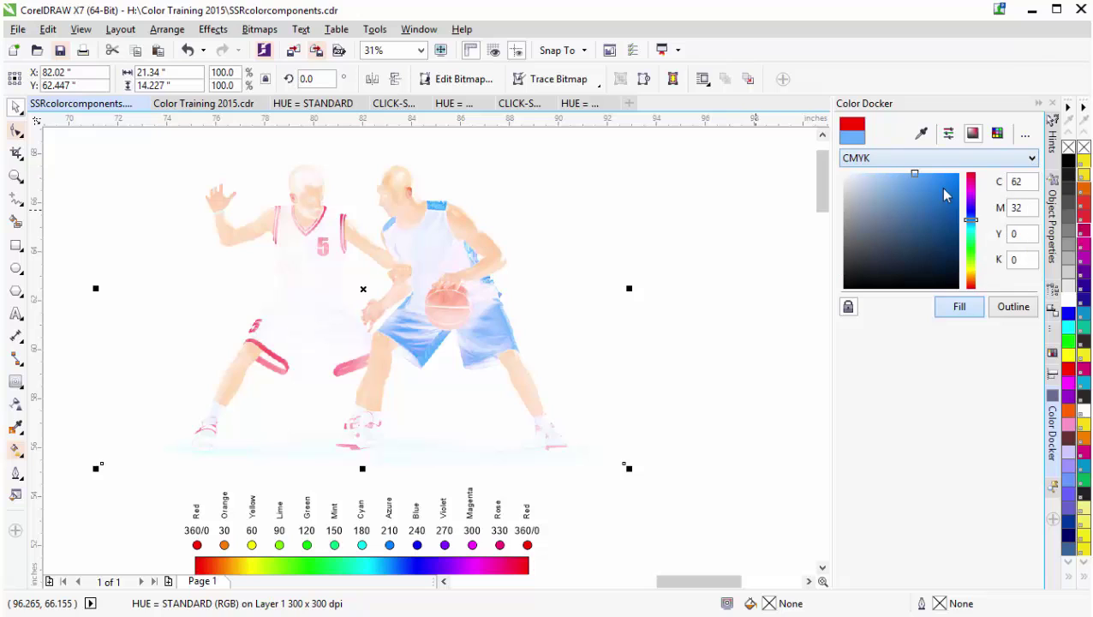
left_click(1007, 168)
left_click(935, 212)
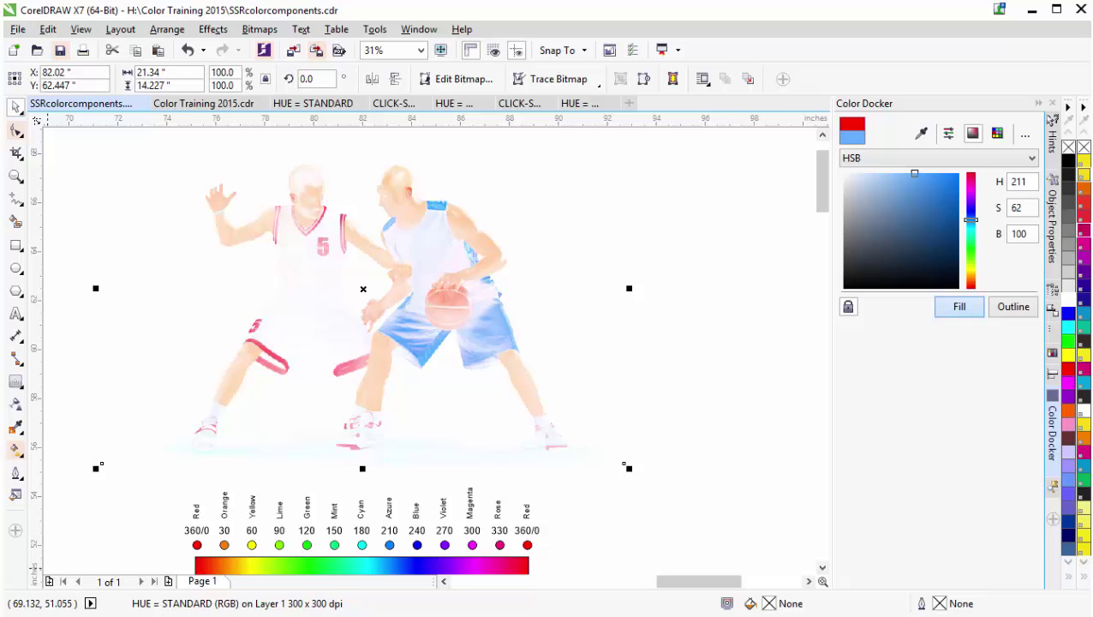
Review the automatic hue sets in SimpleSeps Raster against the 6 Hues color wheel, then minimize SimpleSeps Raster
key("alt+Tab")
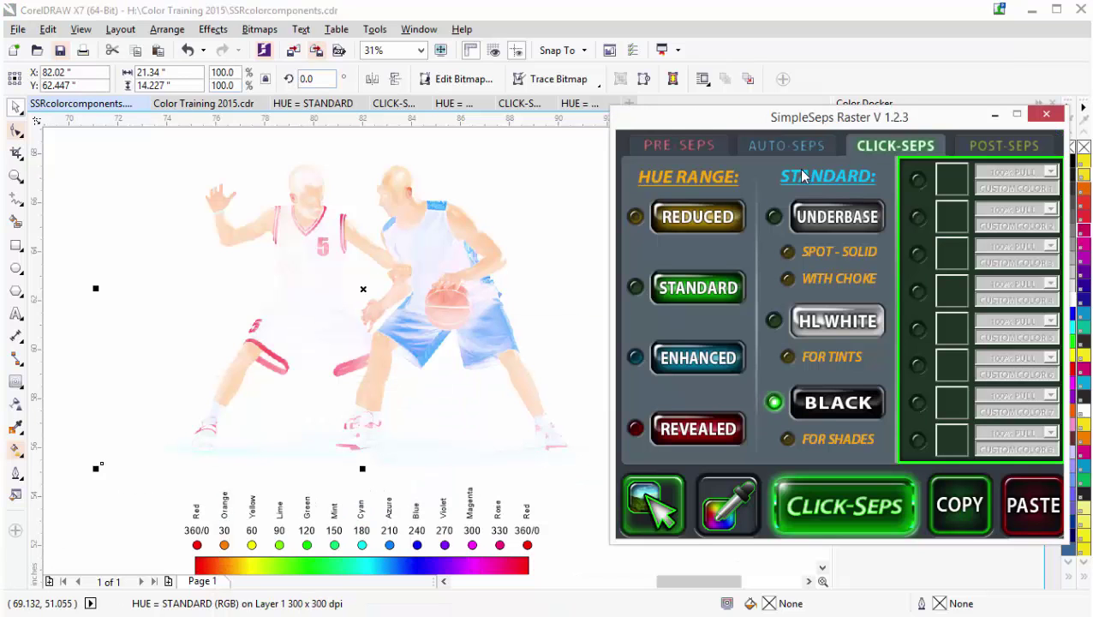
left_click(795, 143)
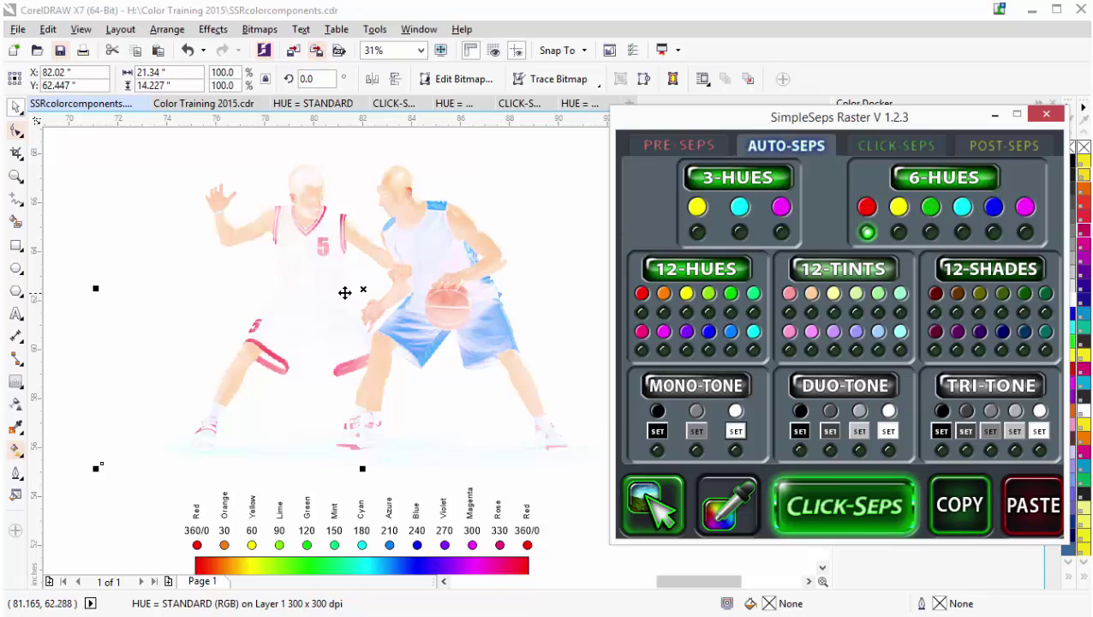
left_click(429, 348)
scroll(429, 349, "down", 5)
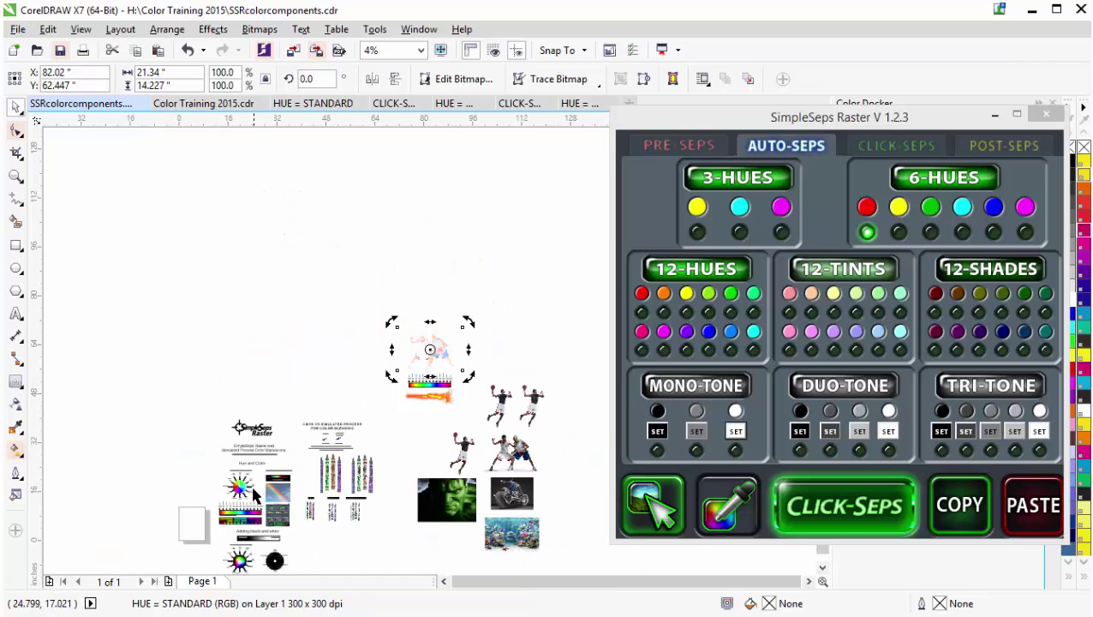
scroll(394, 422, "down", 1)
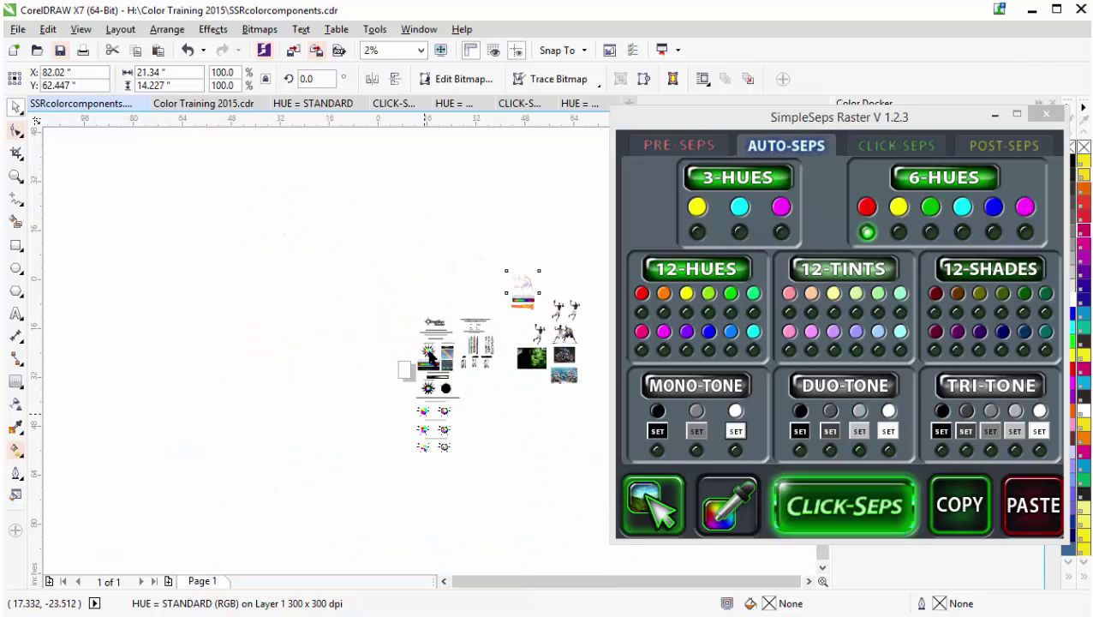
scroll(437, 386, "up", 2)
scroll(431, 358, "up", 3)
scroll(431, 358, "down", 1)
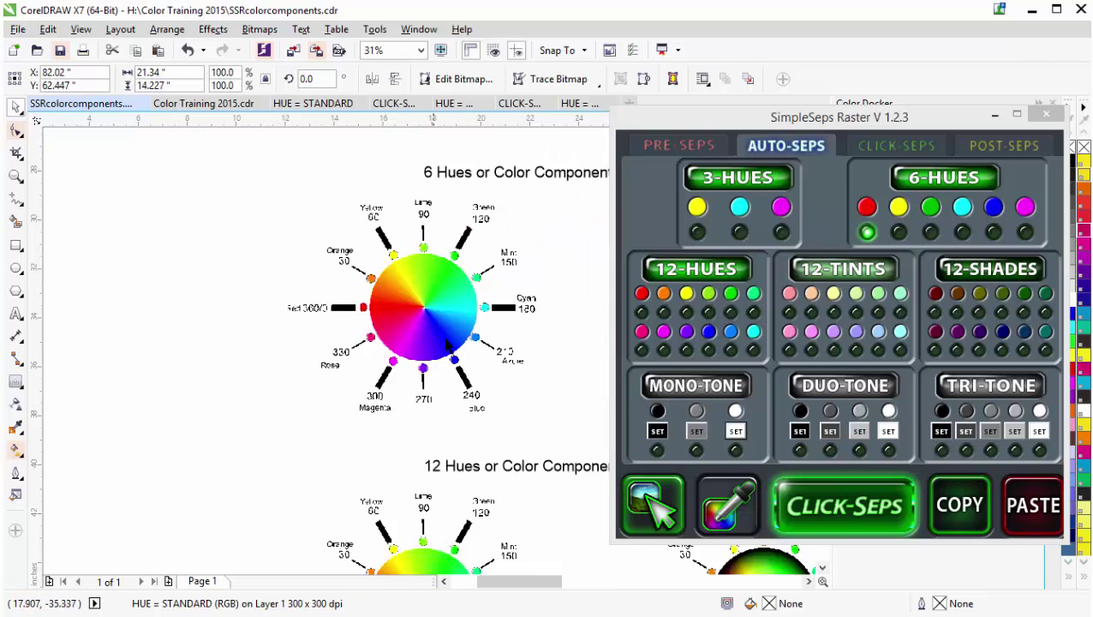
scroll(431, 358, "up", 2)
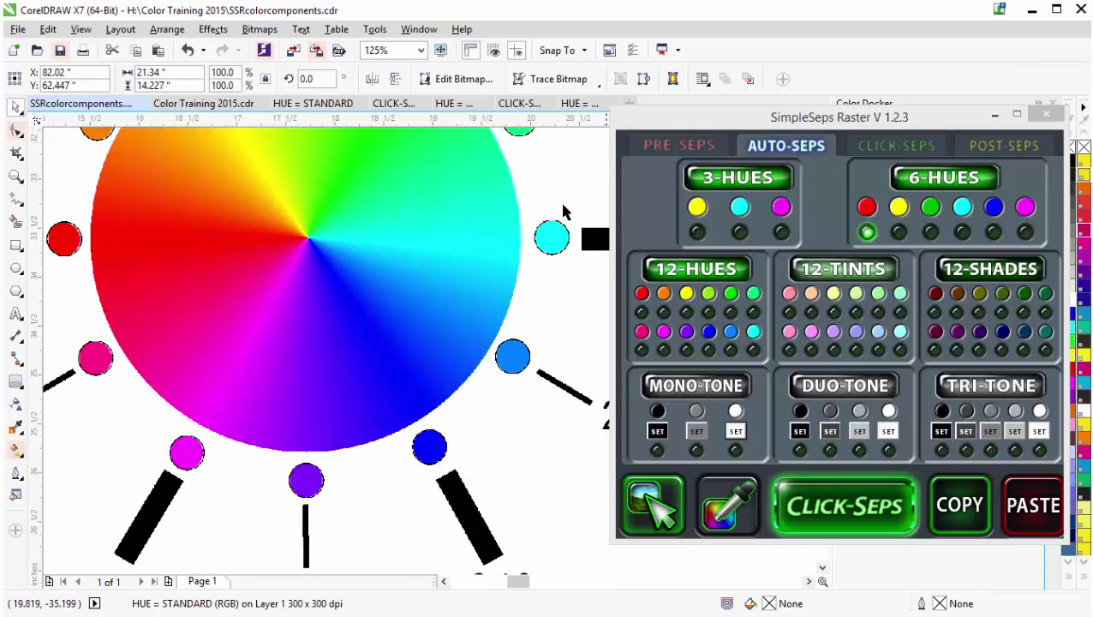
scroll(501, 339, "down", 4)
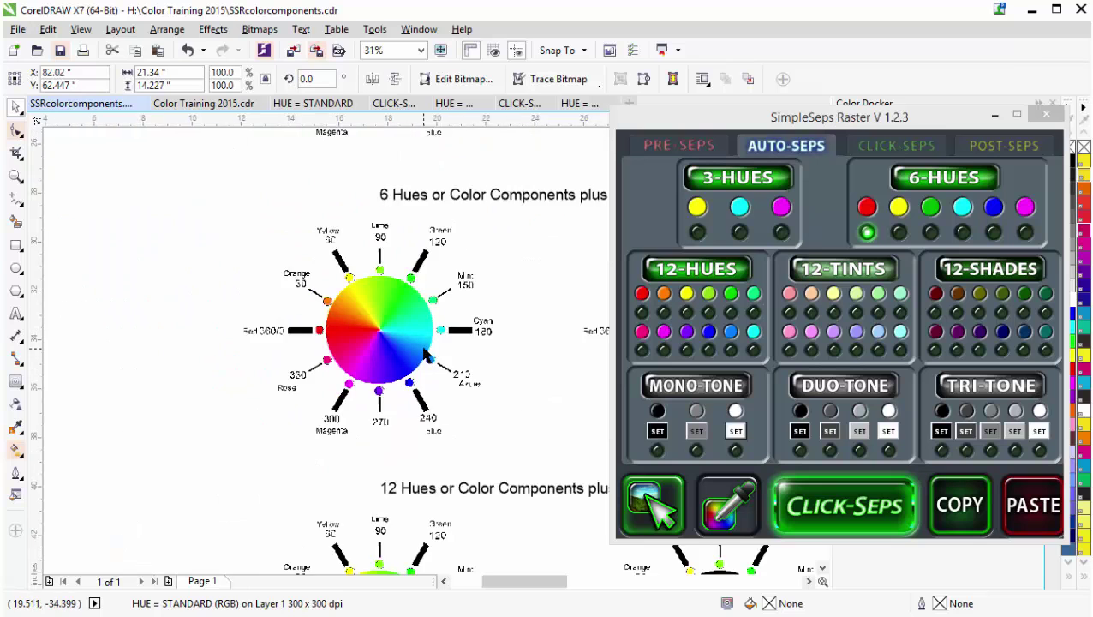
left_click(994, 115)
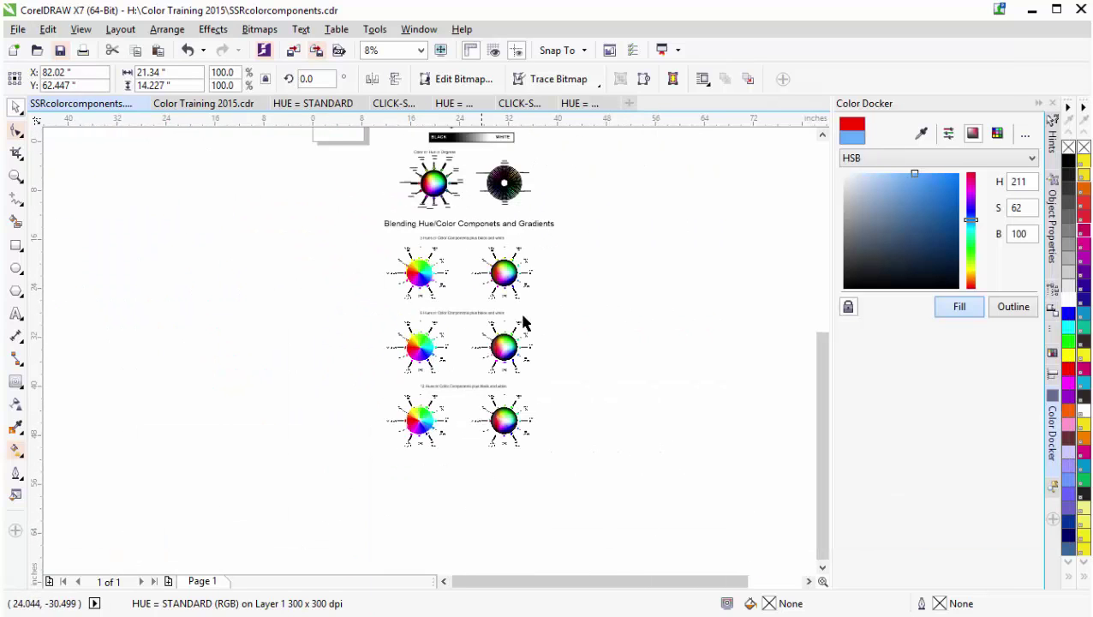
Select the motorcycle image and generate its Standard hue range in SimpleSeps Raster
scroll(491, 312, "down", 1)
scroll(430, 359, "up", 2)
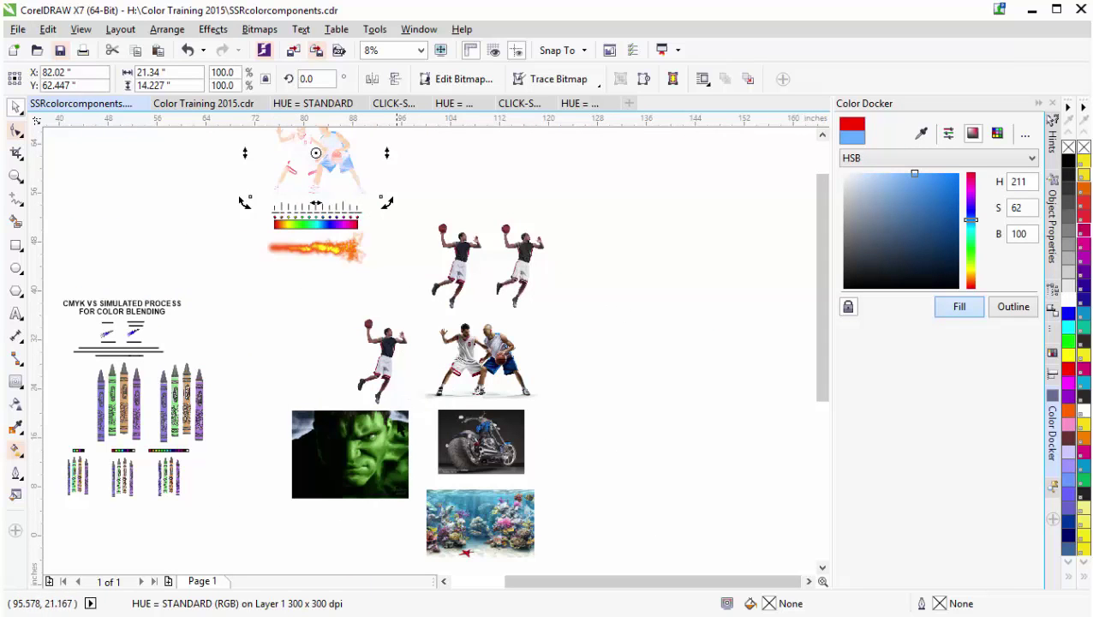
scroll(412, 385, "up", 1)
scroll(636, 386, "up", 1)
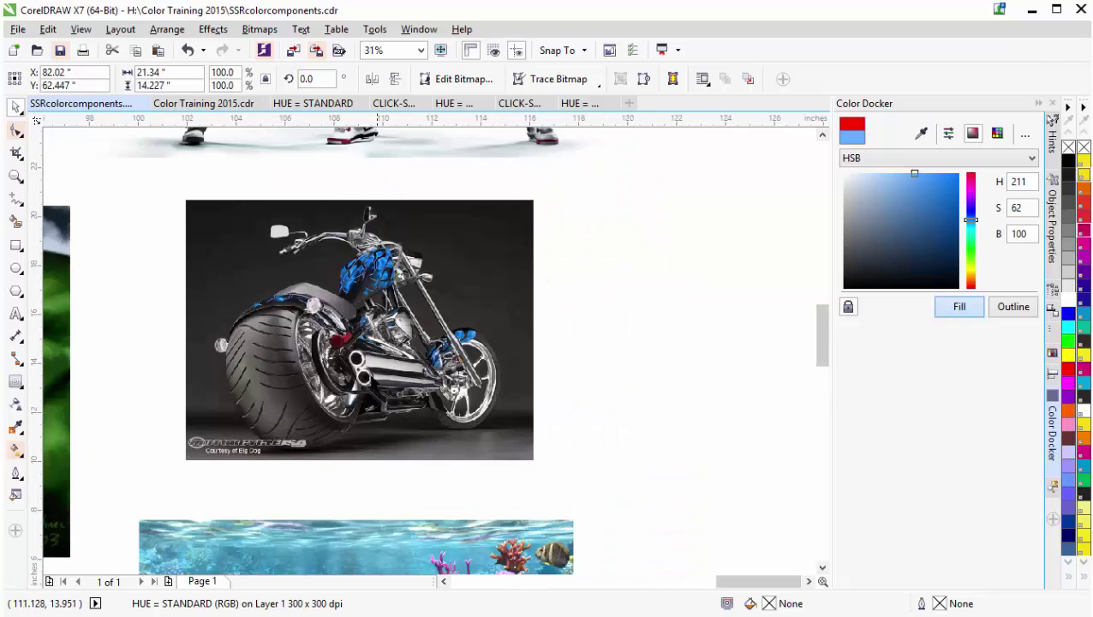
left_click(375, 384)
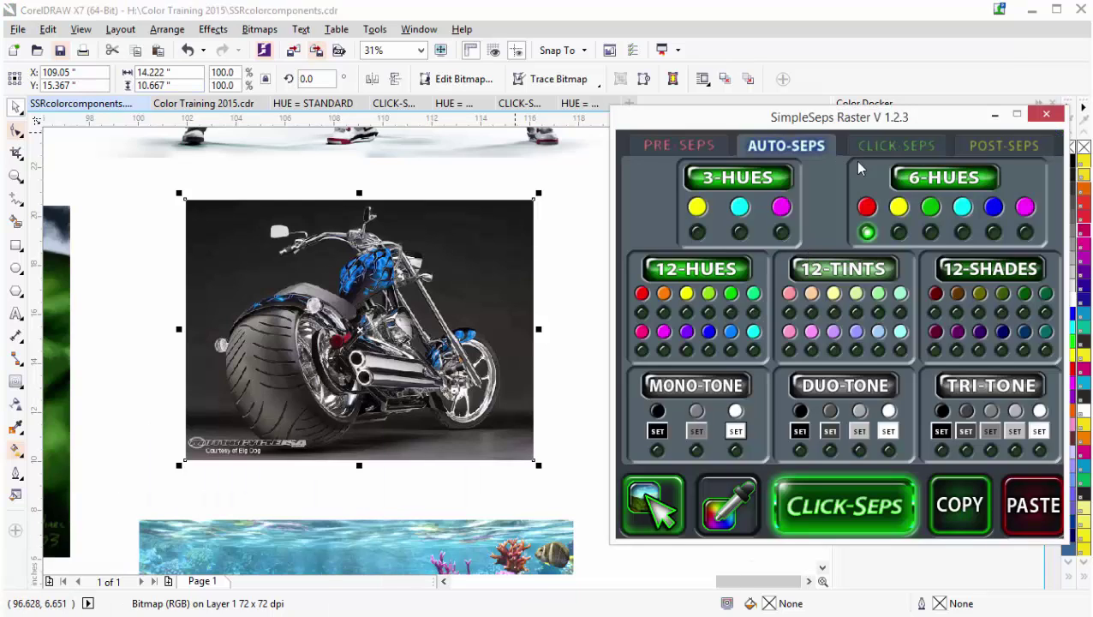
left_click(879, 143)
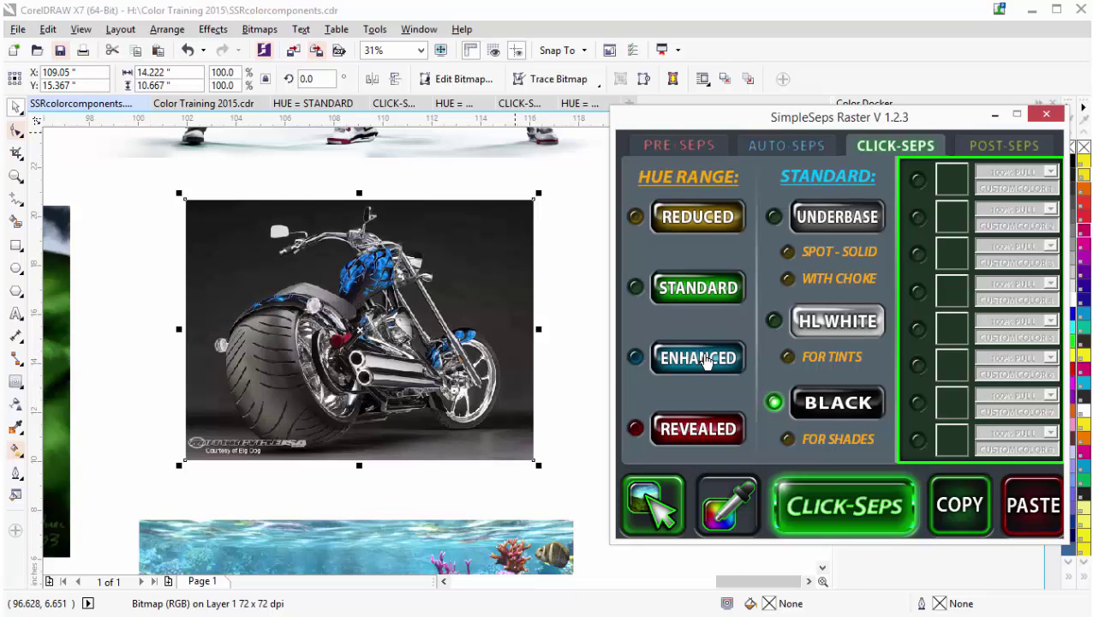
left_click(700, 285)
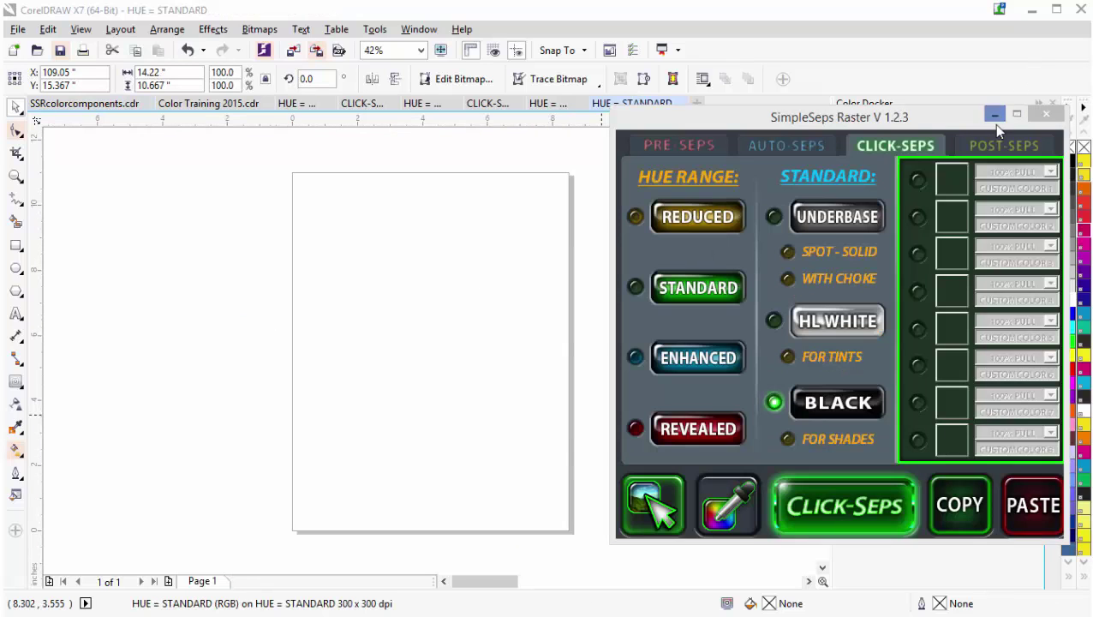
Minimize SimpleSeps Raster and examine the blue and red areas of the motorcycle's Standard hue image
left_click(995, 115)
left_click(692, 319)
scroll(437, 358, "down", 5)
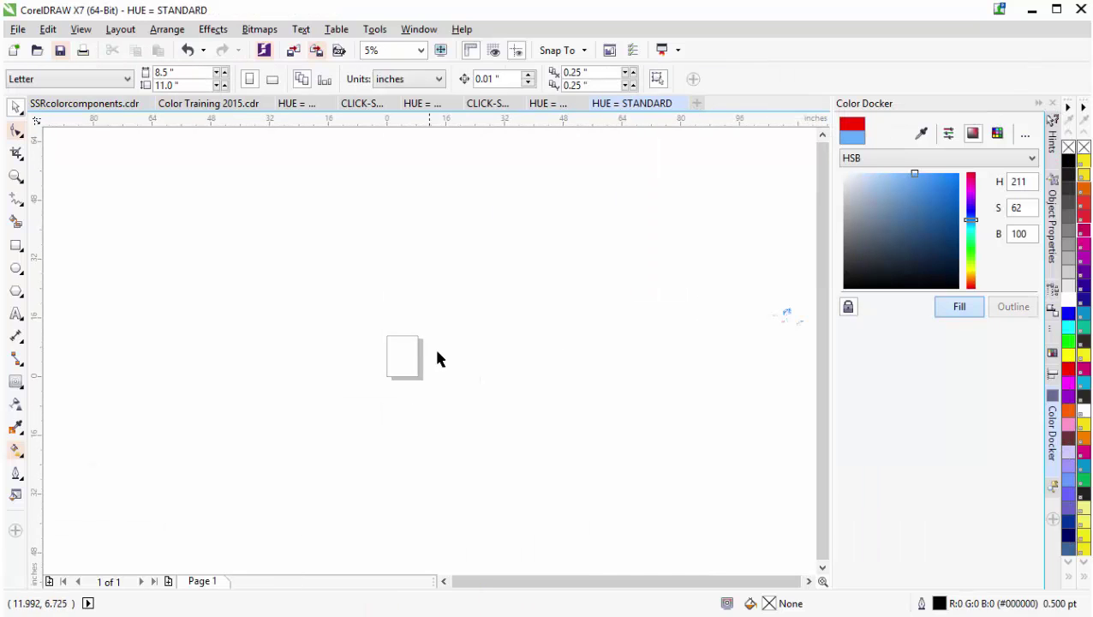
scroll(406, 320, "up", 10)
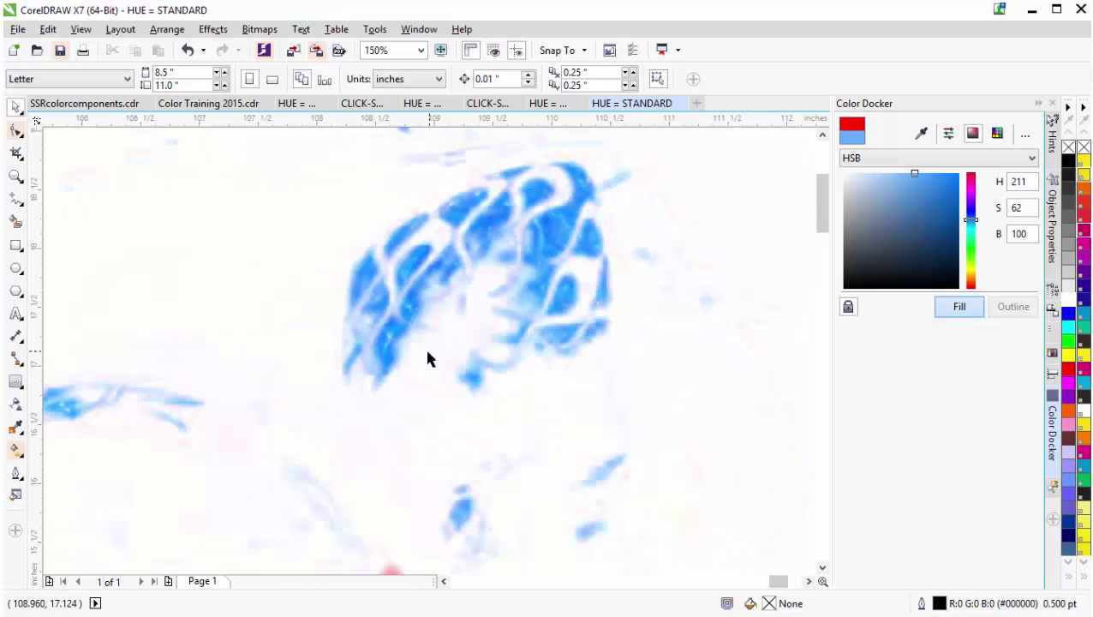
scroll(402, 377, "down", 4)
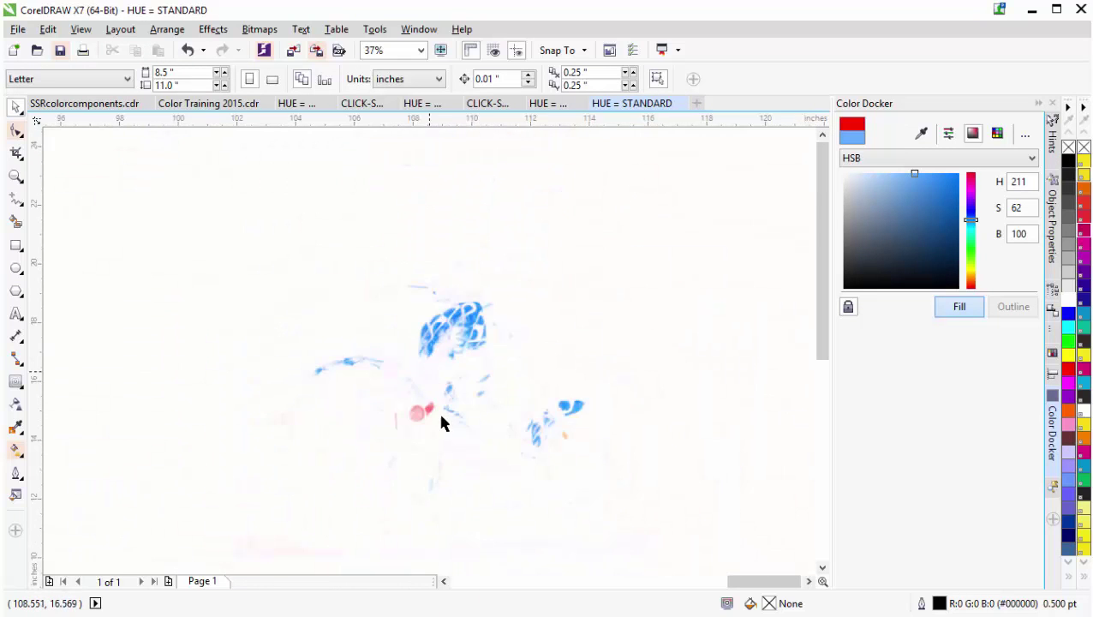
Copy the motorcycle hue image into SSRcolorcomponents.cdr above the hue spectrum bar and delete the two-player hue image there
left_click(414, 395)
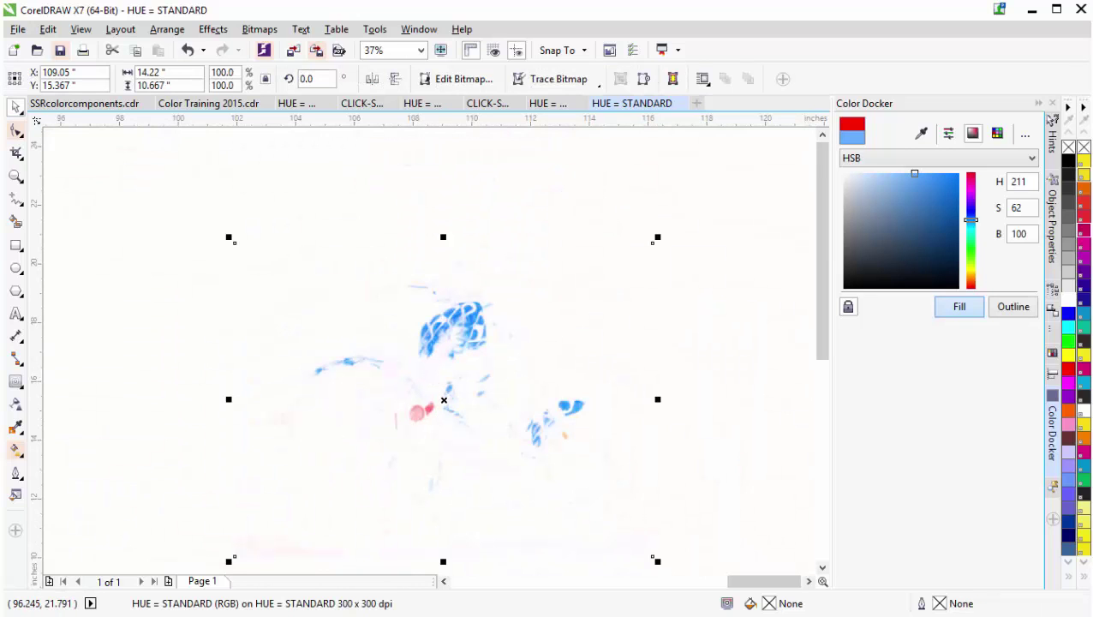
left_click(86, 103)
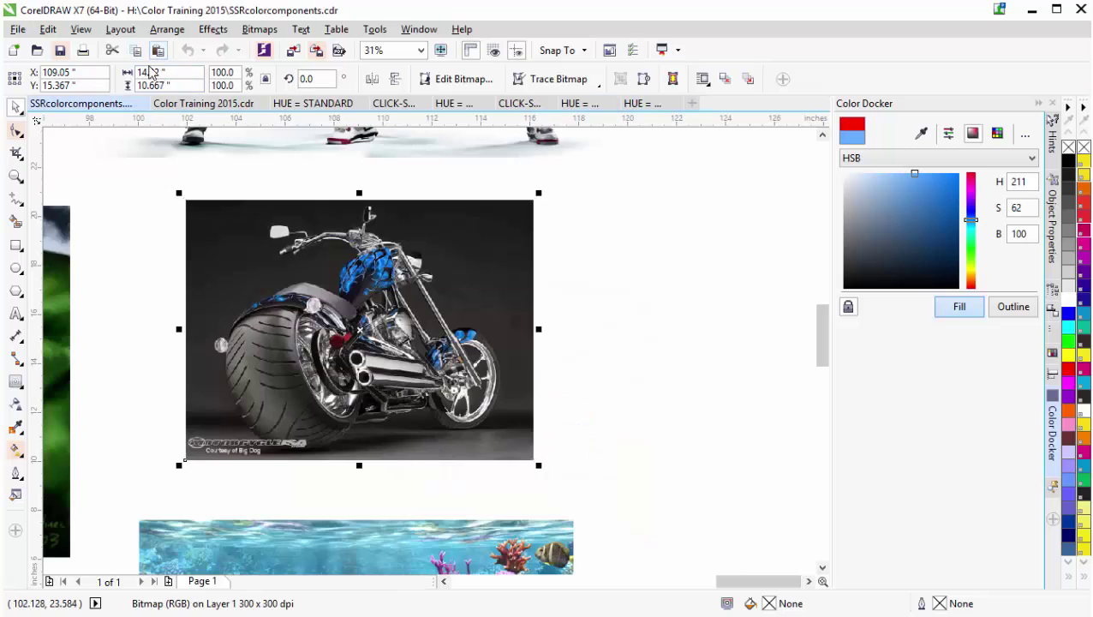
key("ctrl+v")
scroll(430, 352, "down", 4)
left_click_drag(429, 351, 348, 210)
left_click(366, 215)
key("Delete")
scroll(430, 354, "up", 8)
scroll(447, 410, "down", 2)
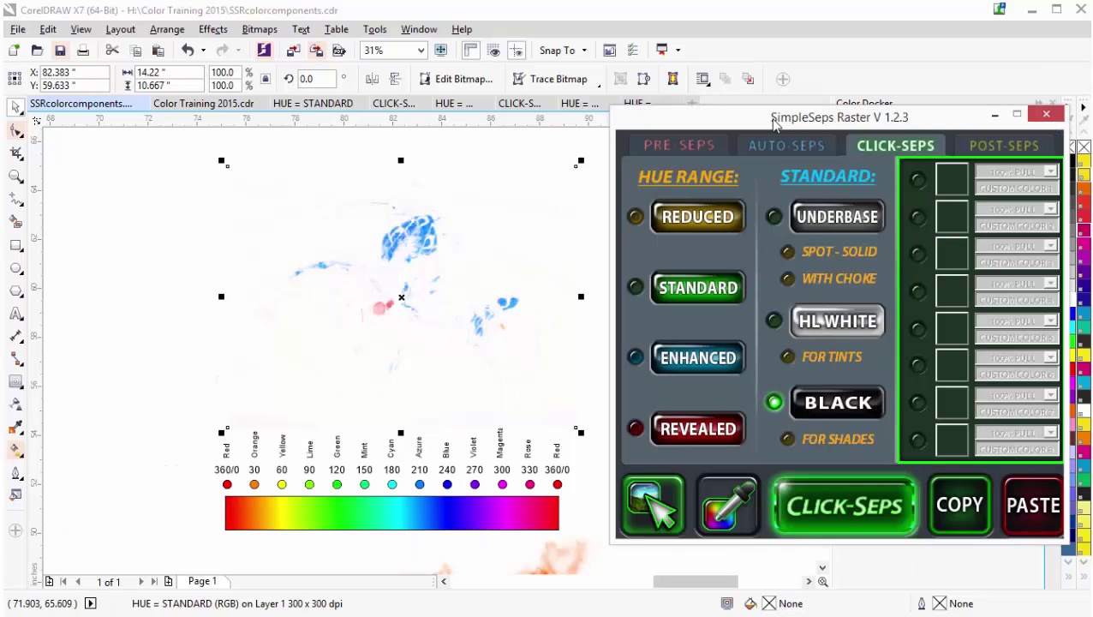
Compare the automatic hue sets with the motorcycle's hues in SimpleSeps Raster, return to its hue range options and minimize it
left_click(781, 152)
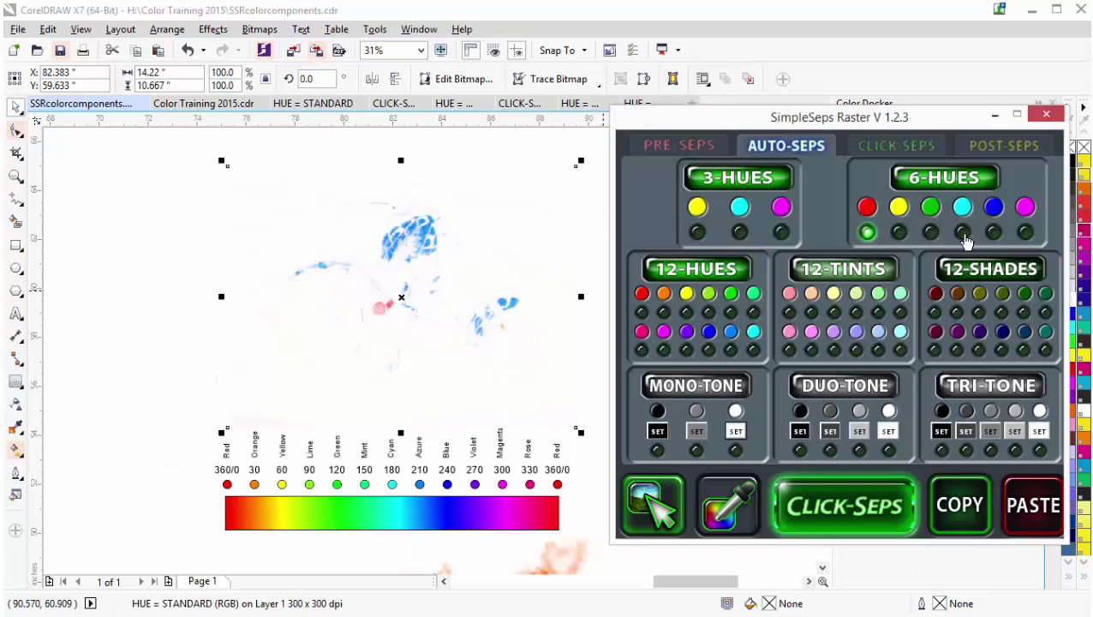
left_click(910, 146)
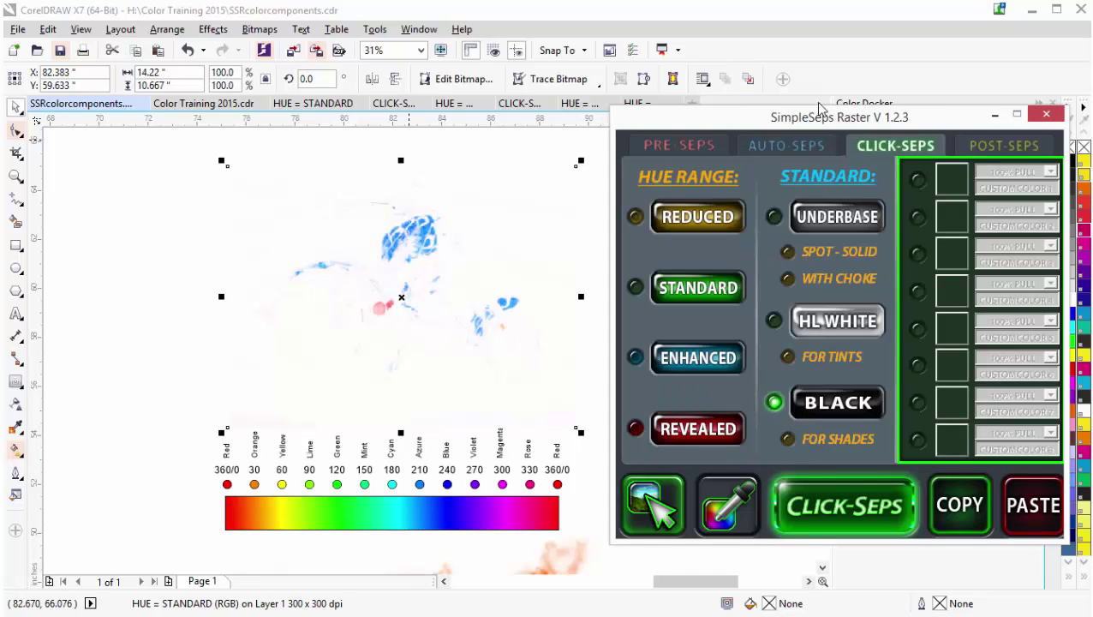
left_click(992, 118)
left_click(312, 320)
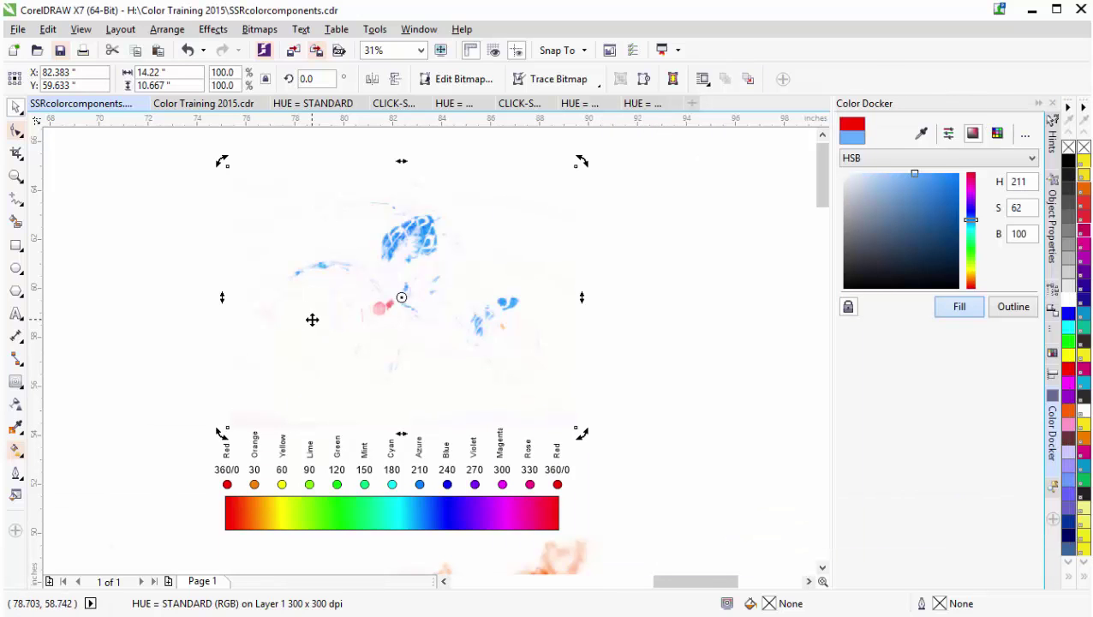
Delete the motorcycle hue image above the hue spectrum bar and generate the coral reef image's Standard hue range in SimpleSeps Raster
key("Delete")
scroll(460, 352, "down", 6)
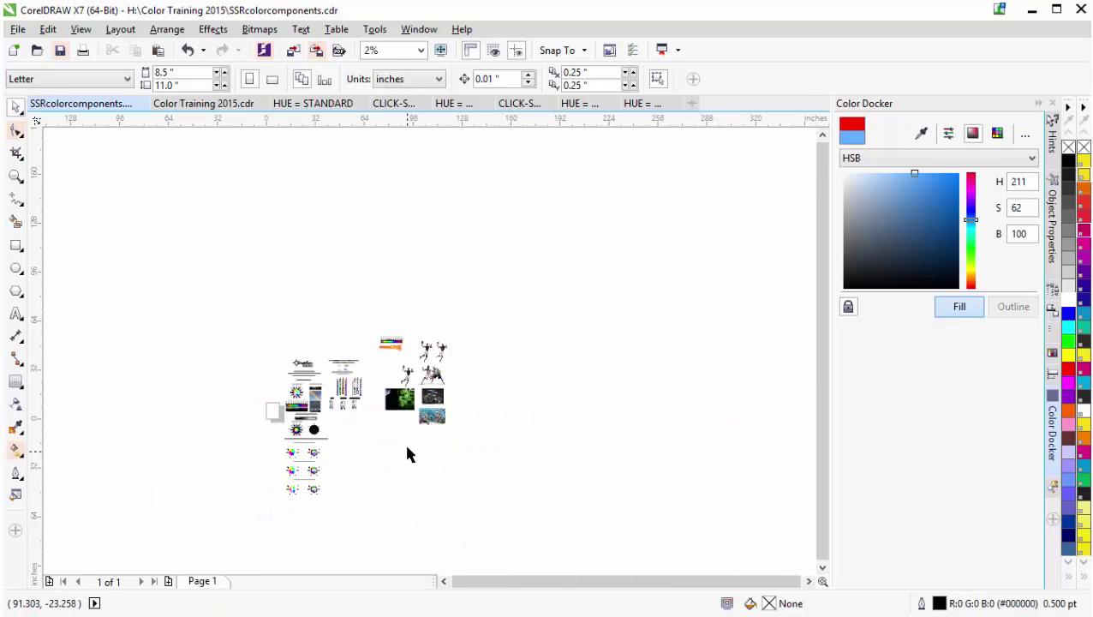
scroll(431, 362, "up", 1)
scroll(430, 362, "up", 3)
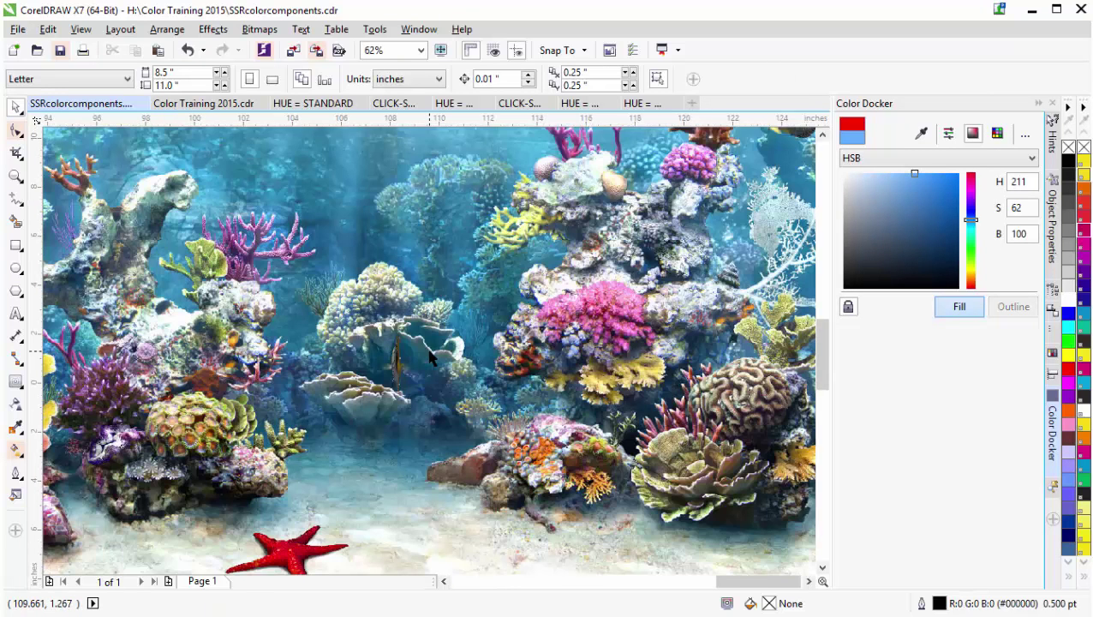
scroll(432, 348, "down", 1)
left_click(433, 348)
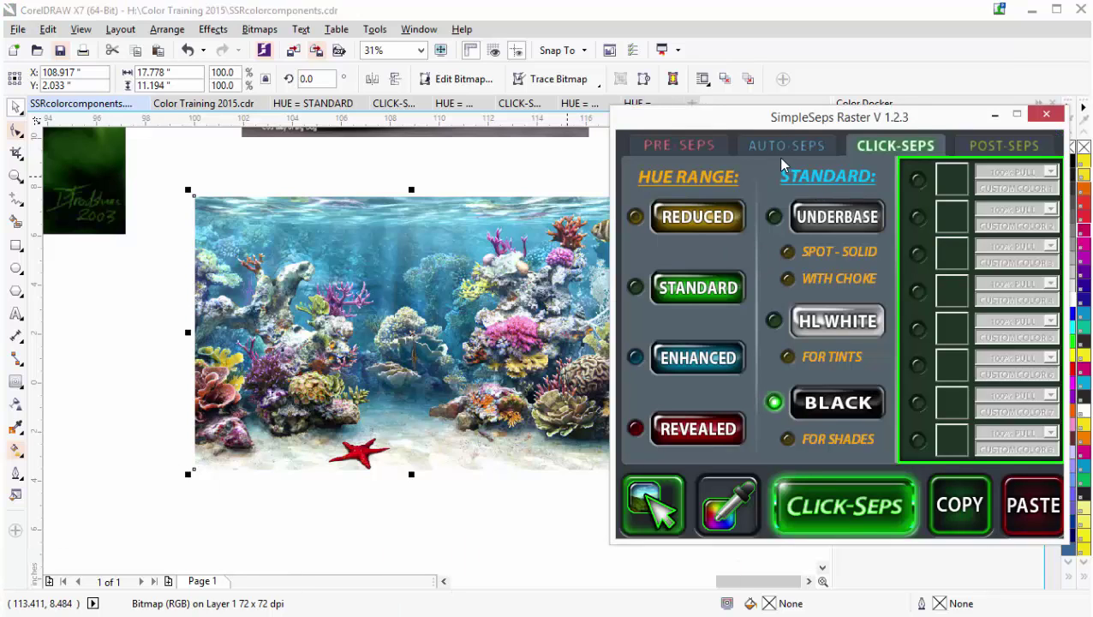
left_click(695, 290)
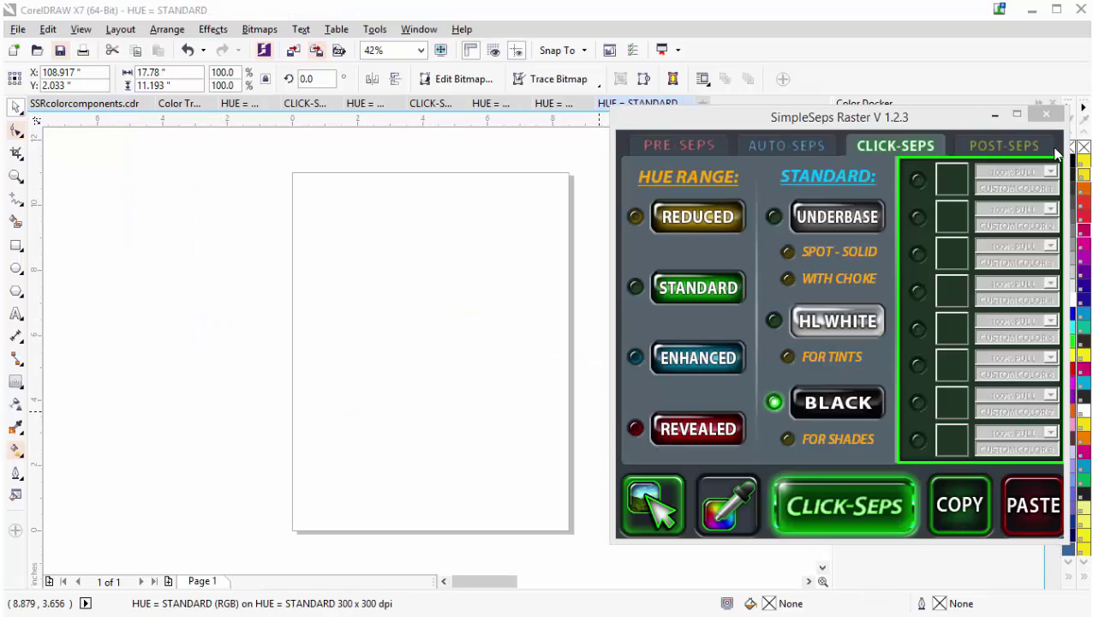
Minimize SimpleSeps Raster and copy the coral reef's Standard hue image into SSRcolorcomponents.cdr
left_click(994, 117)
scroll(428, 351, "down", 5)
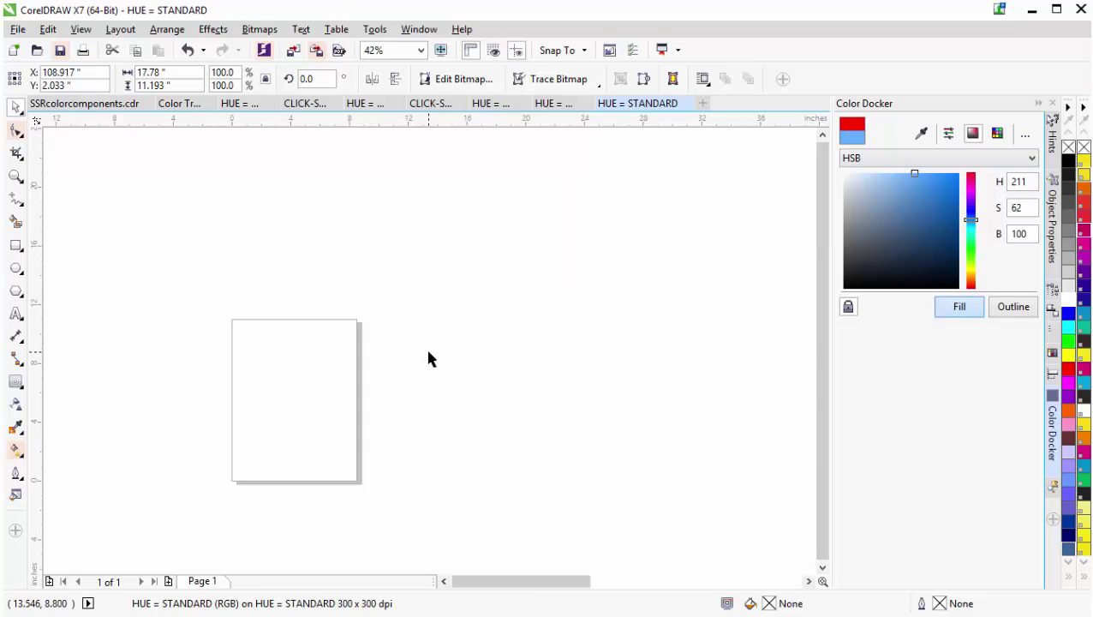
left_click_drag(788, 383, 651, 340)
key("ctrl+z")
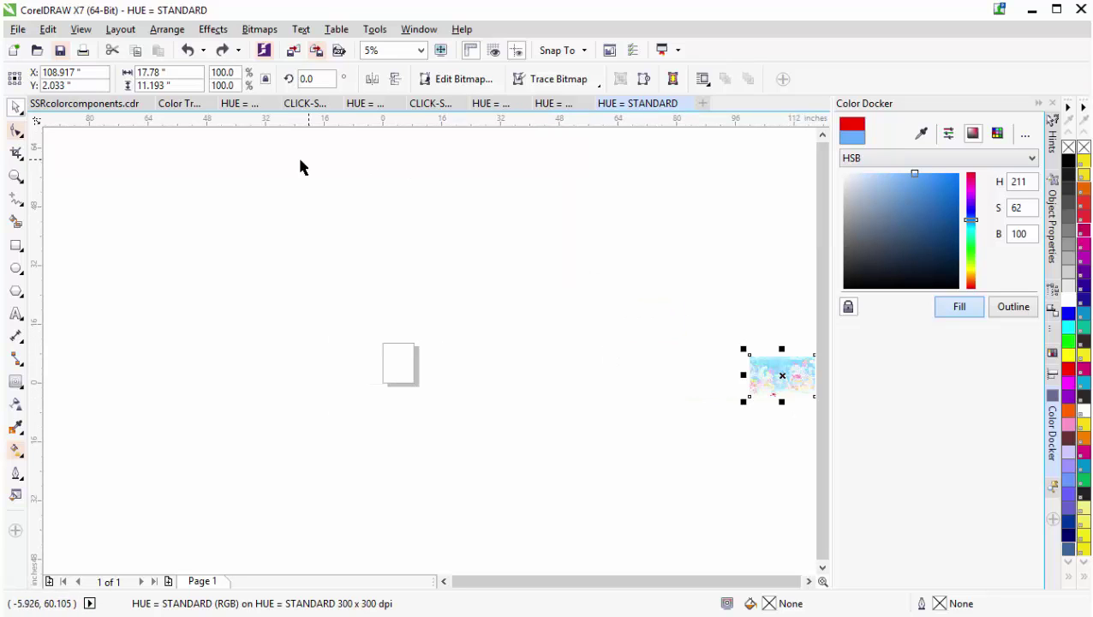
left_click(134, 53)
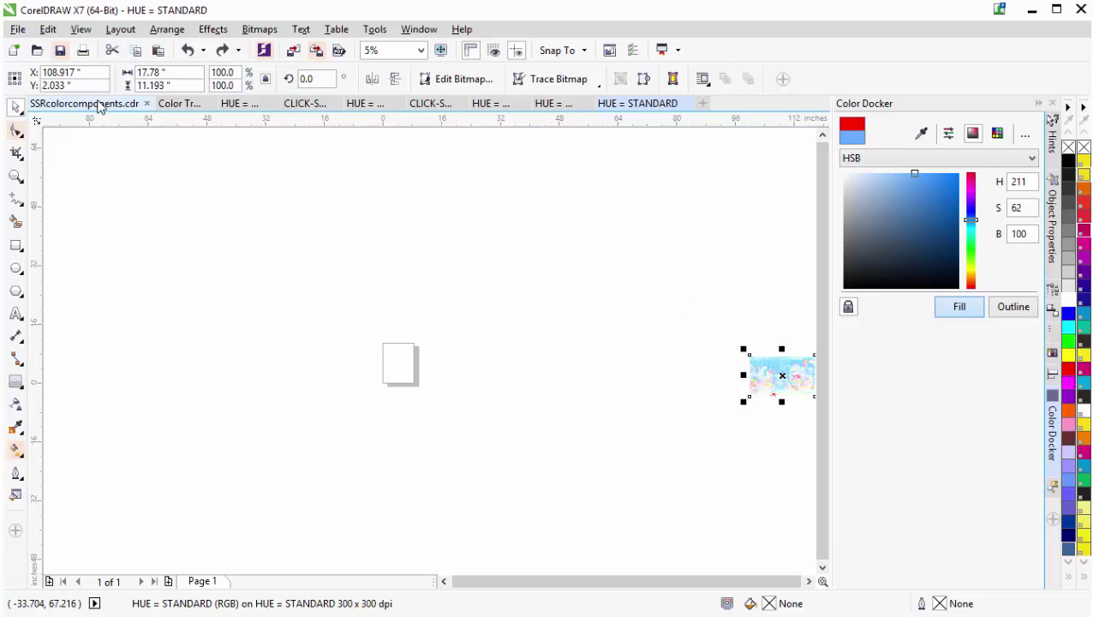
left_click(125, 104)
left_click(157, 49)
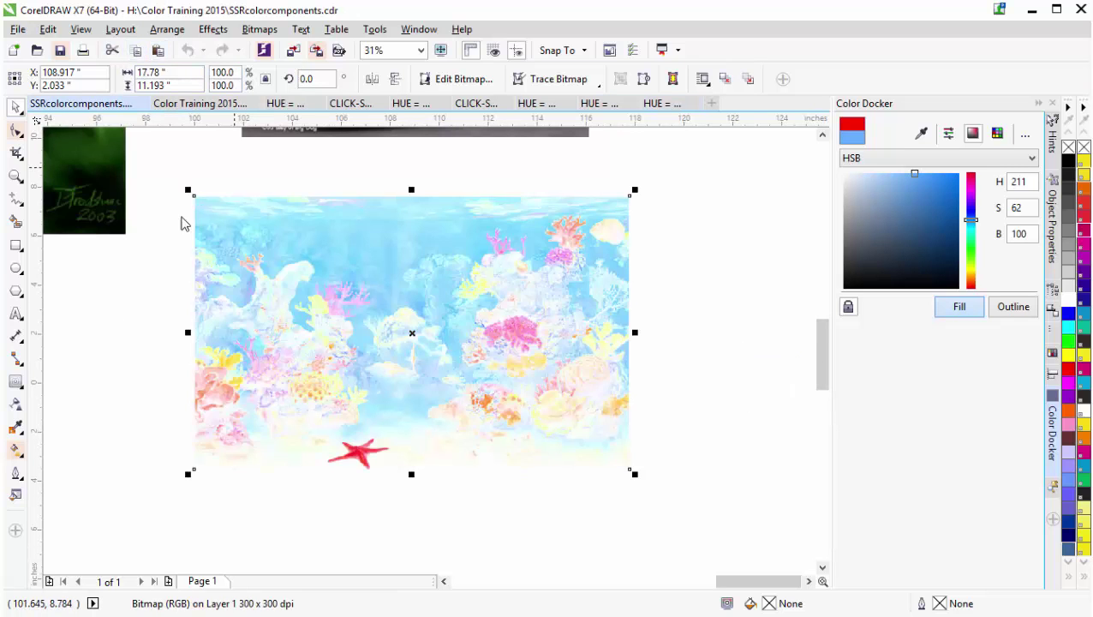
Move the coral reef hue image directly above the hue spectrum bar and delete the fire image below the bar
scroll(429, 352, "down", 2)
left_click_drag(456, 369, 256, 188)
scroll(256, 187, "down", 2)
scroll(429, 351, "up", 2)
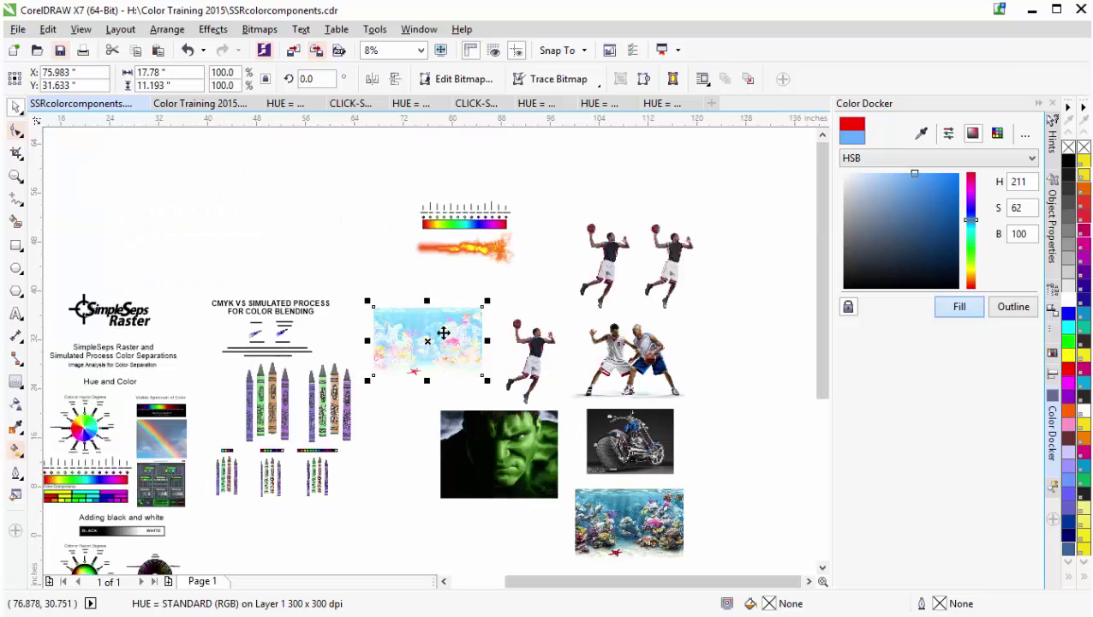
left_click_drag(439, 354, 477, 171)
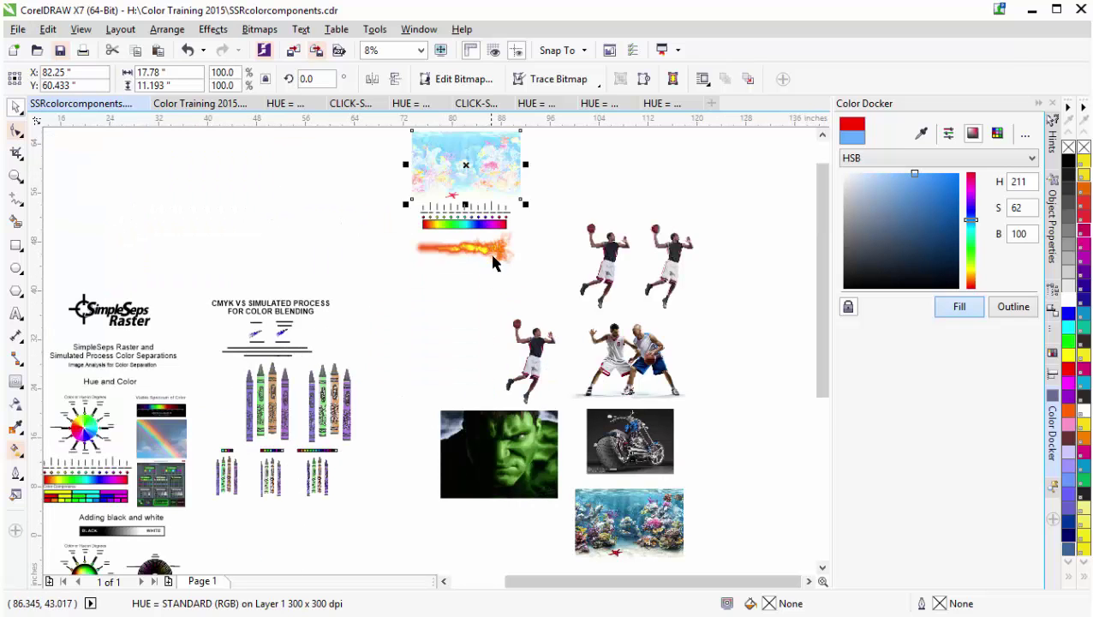
left_click(488, 247)
key("Delete")
Delete the coral reef hue image above the hue spectrum bar and show the automatic hue sets in SimpleSeps Raster
scroll(428, 354, "up", 2)
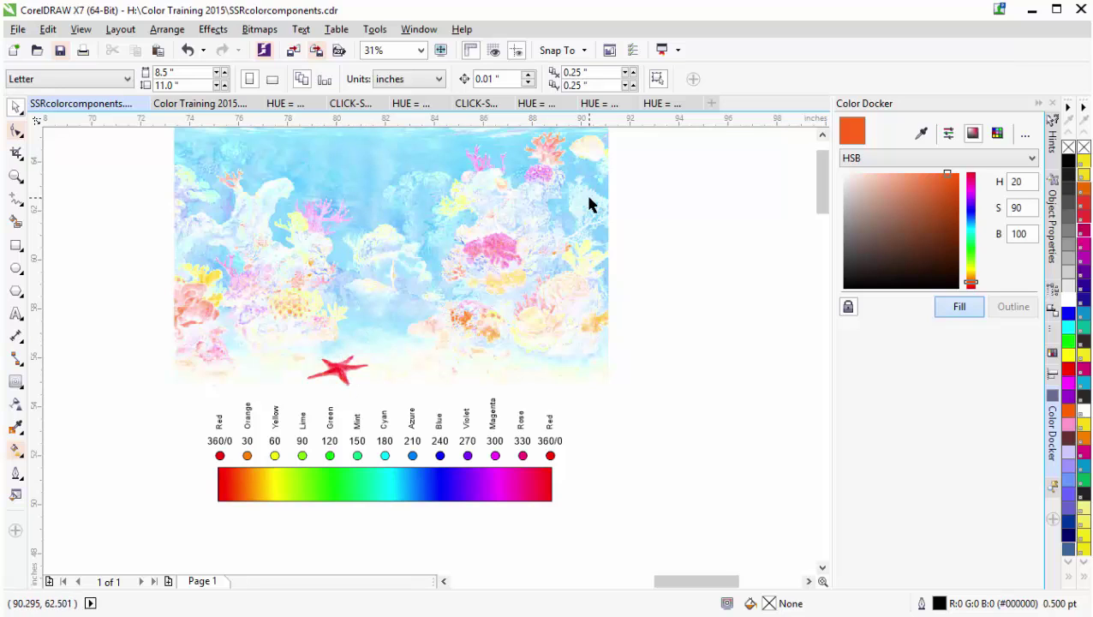
left_click(441, 228)
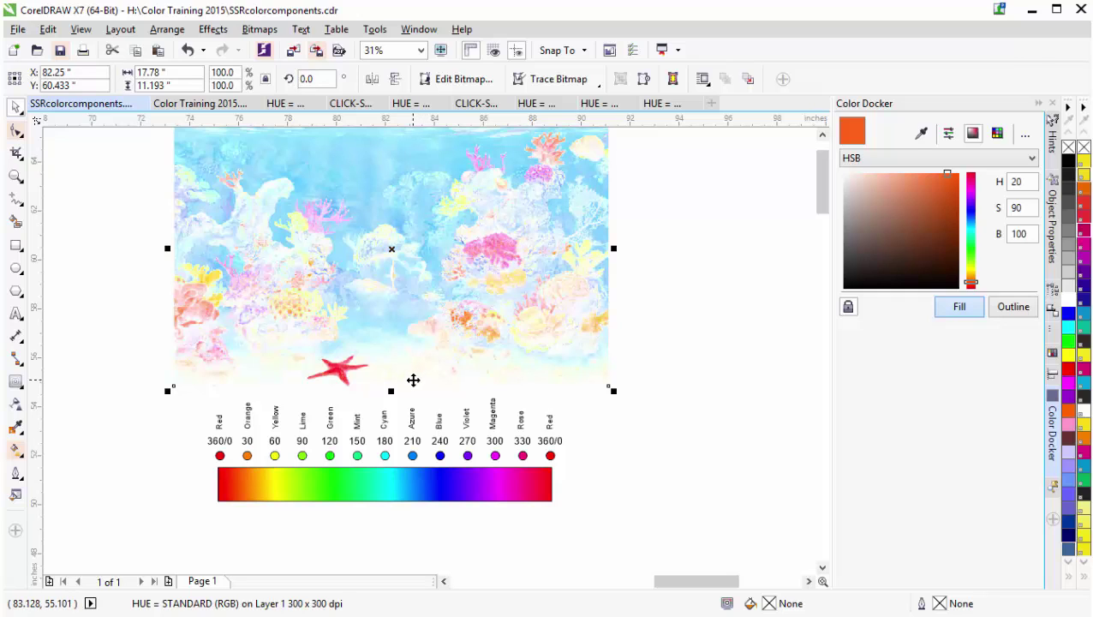
key("Delete")
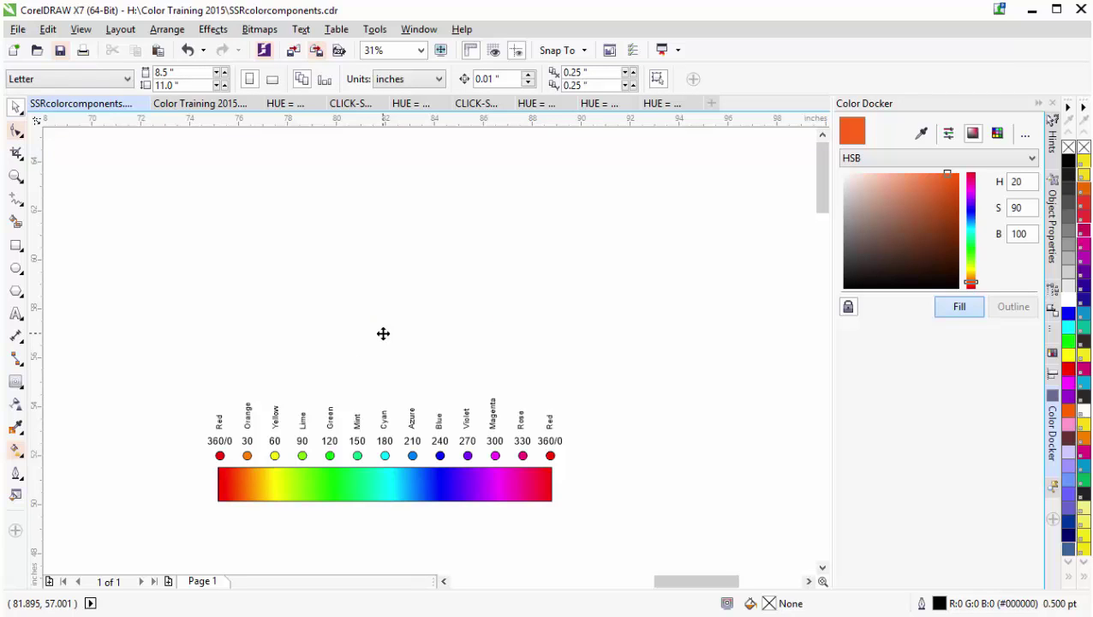
scroll(427, 366, "down", 3)
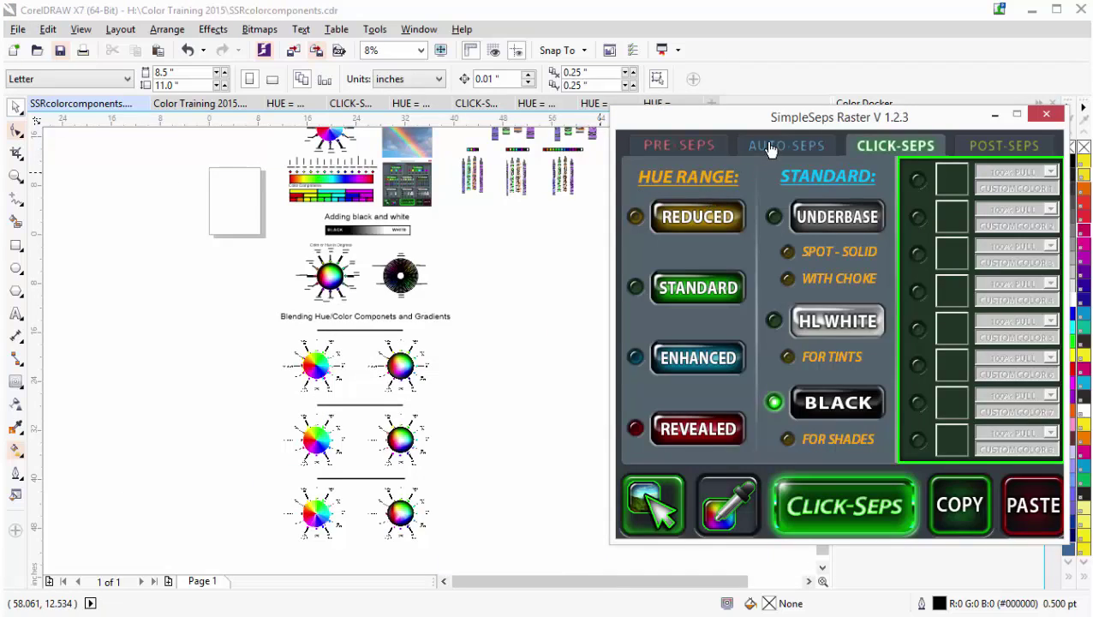
left_click(769, 149)
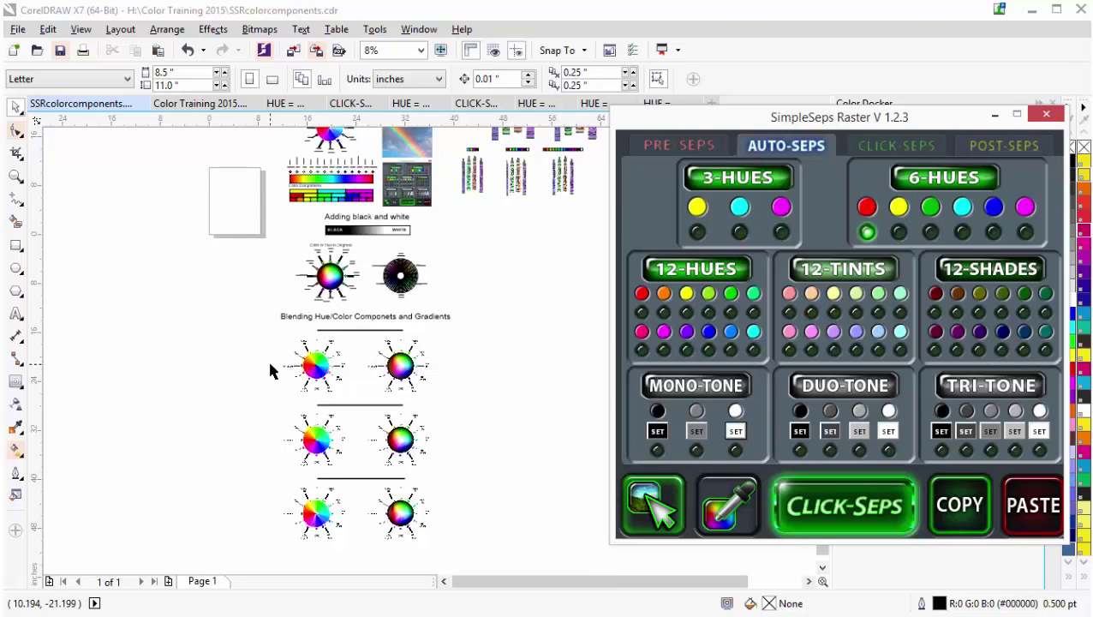